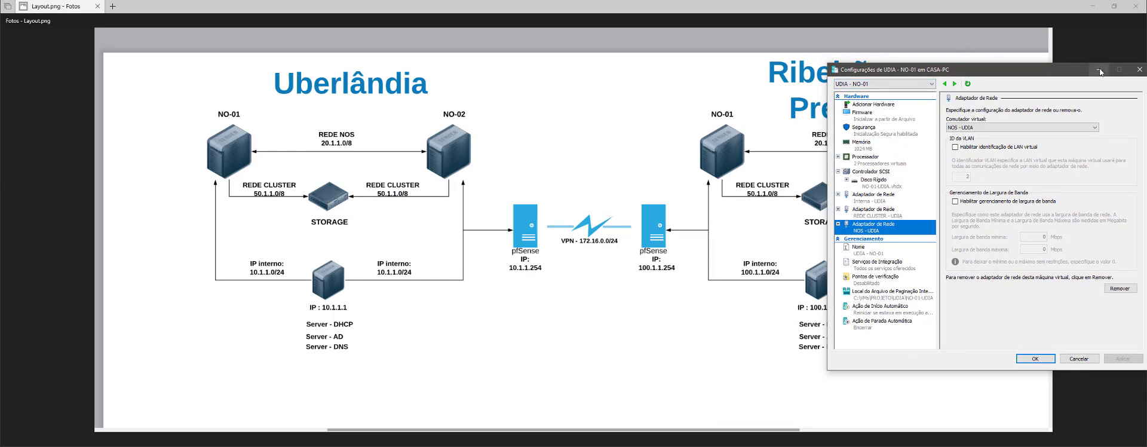
Step: Check which virtual switch the first network adapter of UDIA - NO-01 uses and close the machine's settings
{"action": "left_click", "coordinate": [865, 200]}
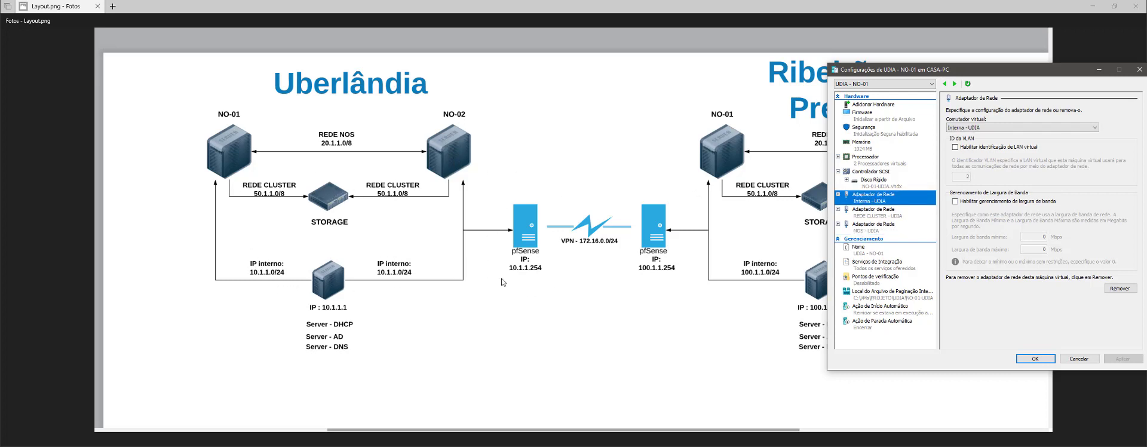
{"action": "left_click", "coordinate": [1140, 69]}
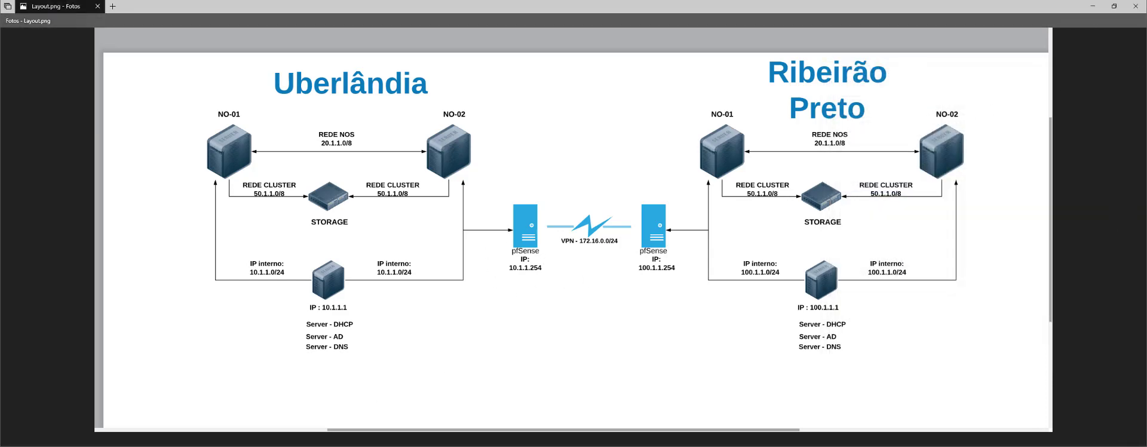
Step: Bring up the UDIA - NO-01 virtual machine and minimize its File Explorer and Failover Cluster Manager windows
{"action": "left_click", "coordinate": [406, 446]}
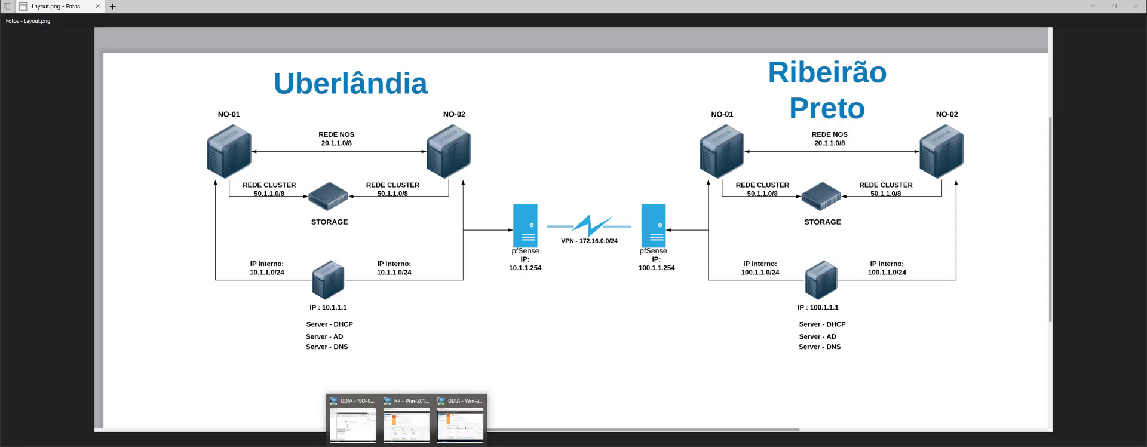
{"action": "left_click", "coordinate": [352, 425]}
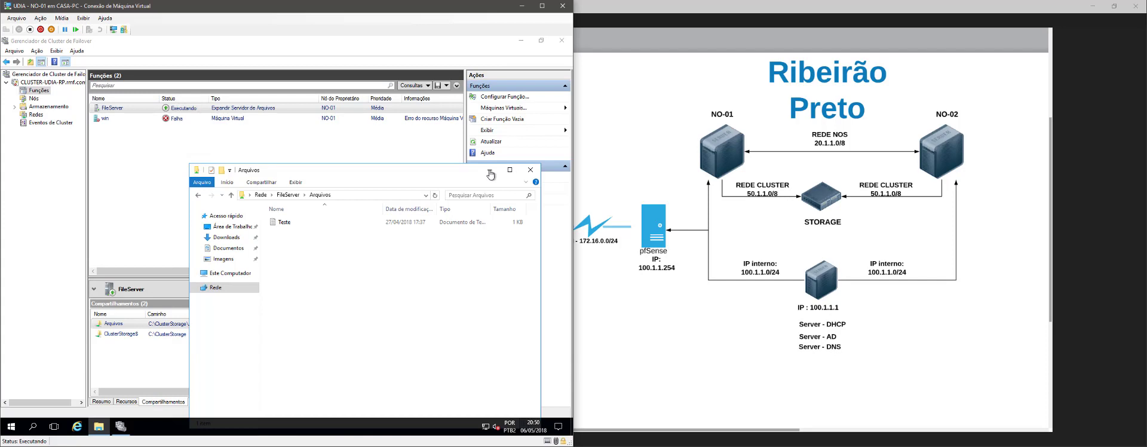
{"action": "left_click", "coordinate": [494, 85]}
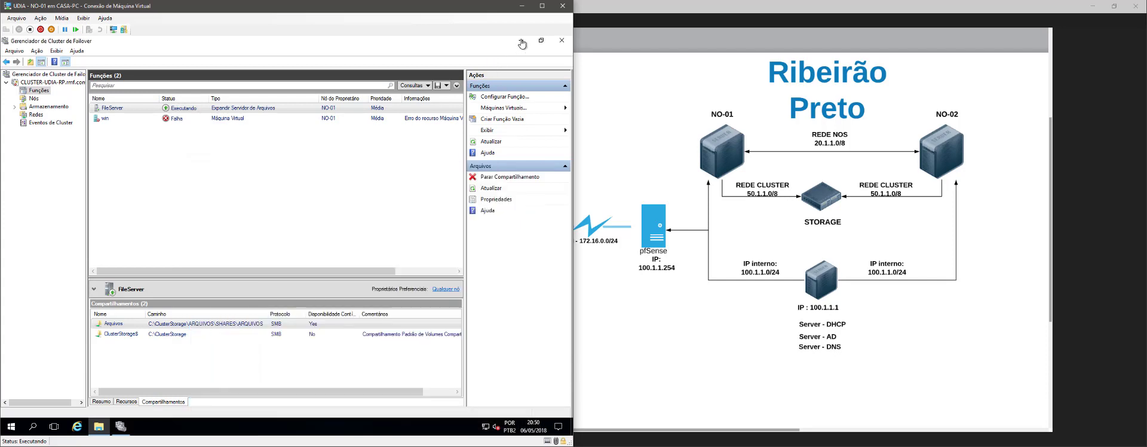
{"action": "left_click", "coordinate": [521, 41]}
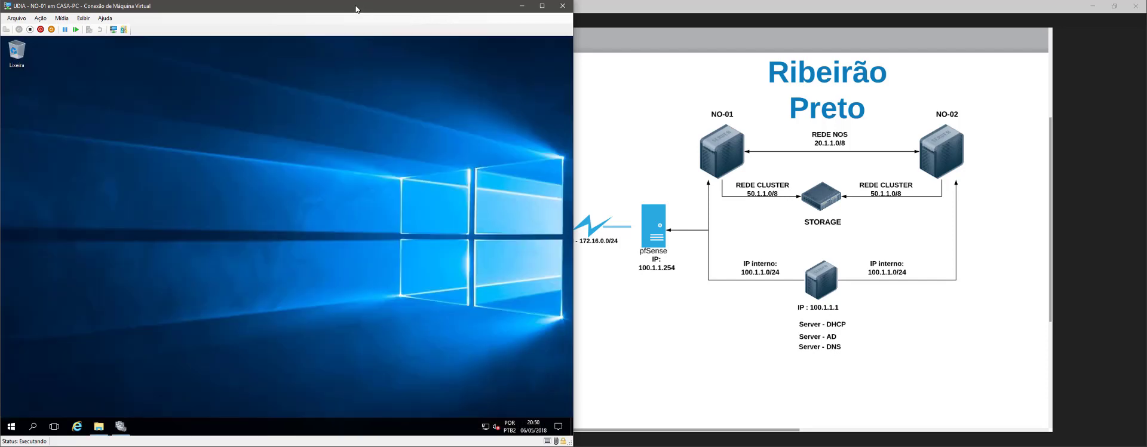
Step: Arrange the Layout.png diagram on the left half and the UDIA - NO-01 virtual machine on the right half
{"action": "left_click_drag", "start_coordinate": [353, 10], "coordinate": [636, 96]}
{"action": "left_click_drag", "start_coordinate": [636, 139], "coordinate": [923, 44]}
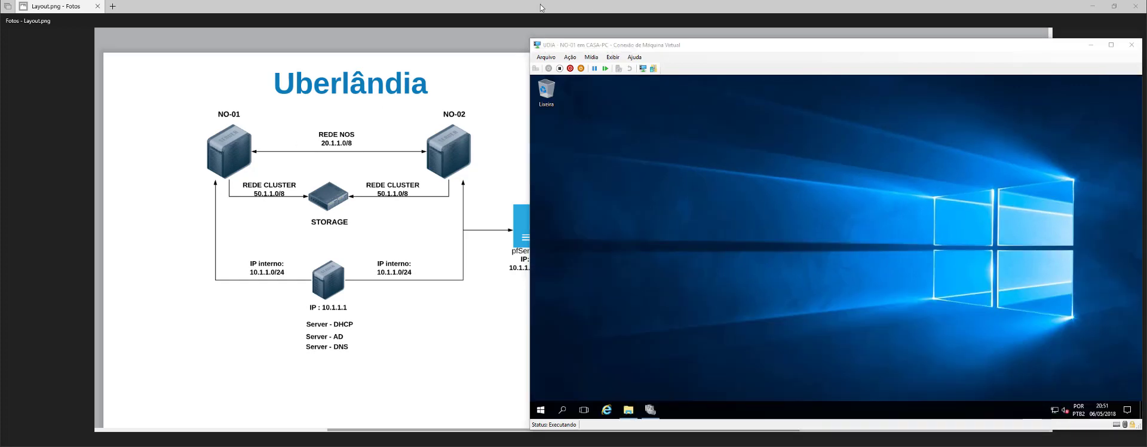
{"action": "left_click_drag", "start_coordinate": [542, 8], "coordinate": [1, 59]}
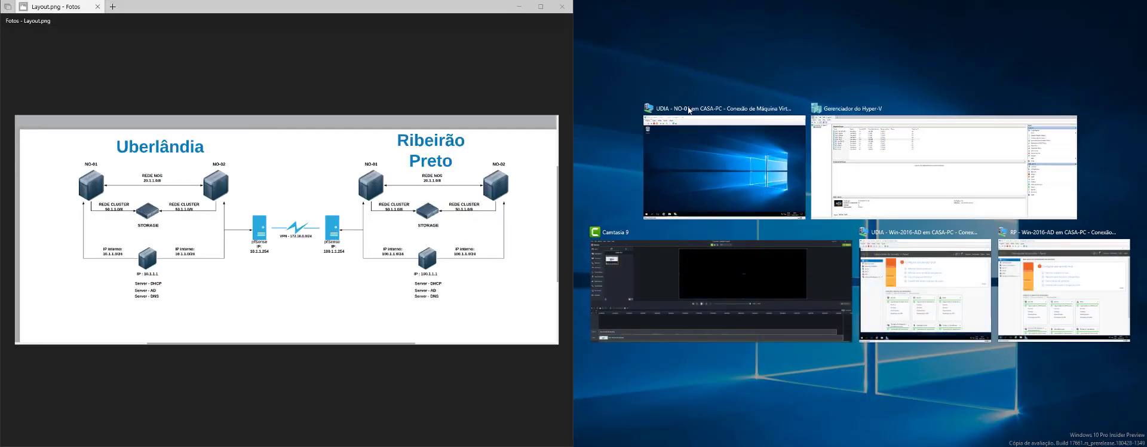
{"action": "left_click", "coordinate": [694, 111]}
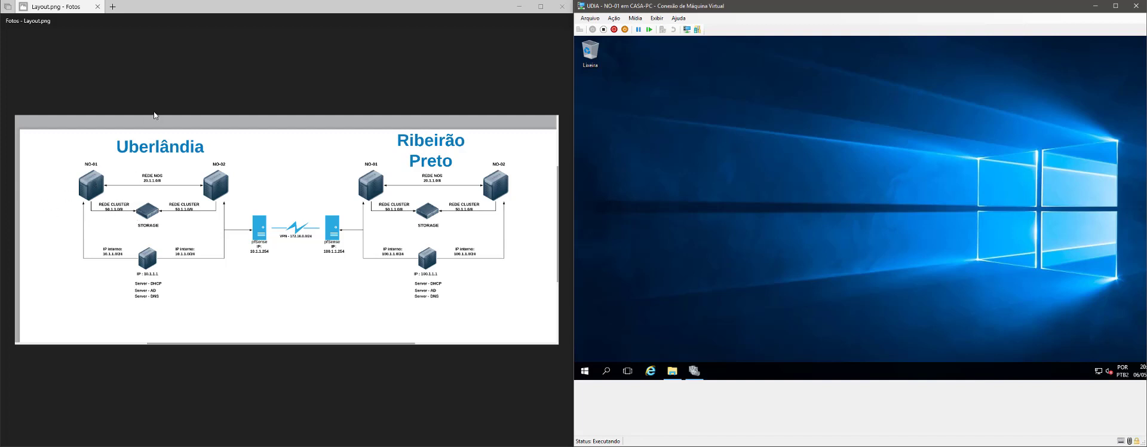
Step: Enlarge the network diagram and position it so the Uberlândia site fills the photo window
{"action": "left_click", "coordinate": [157, 84]}
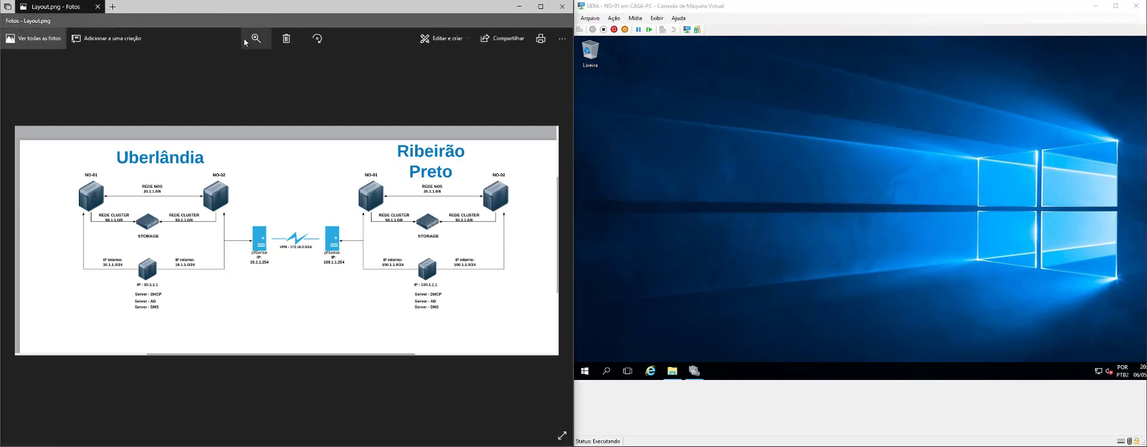
{"action": "left_click", "coordinate": [252, 43]}
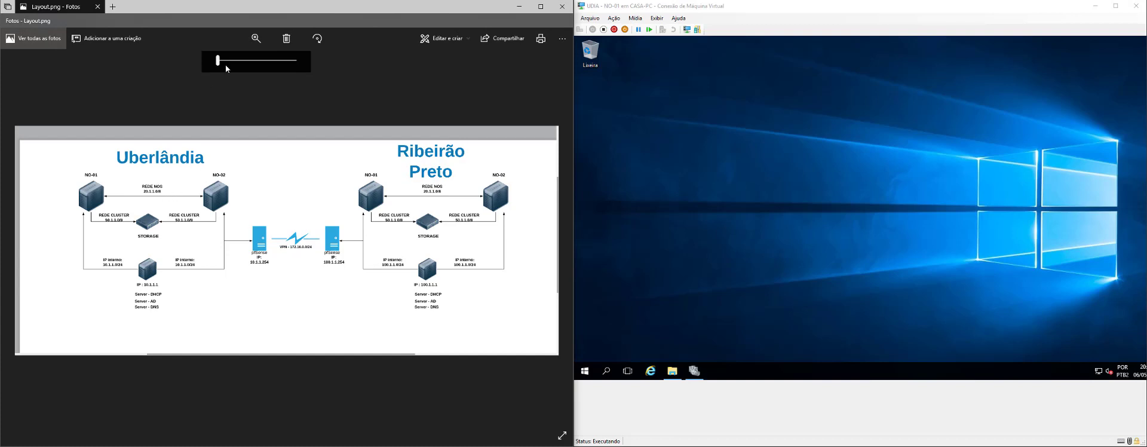
{"action": "left_click_drag", "start_coordinate": [219, 64], "coordinate": [229, 64]}
{"action": "left_click_drag", "start_coordinate": [136, 149], "coordinate": [338, 154]}
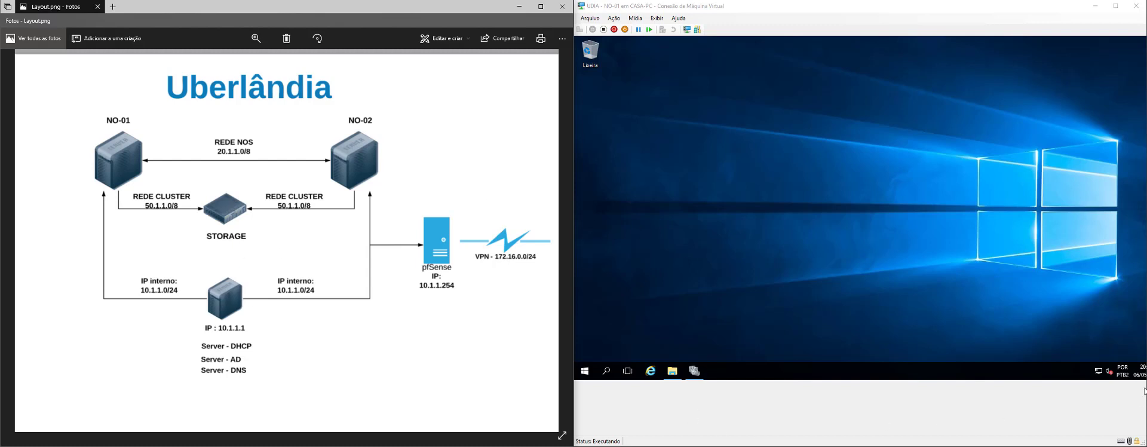
Step: Open the list of network adapters on NO-01 through the Network and Sharing Center
{"action": "right_click", "coordinate": [1104, 377]}
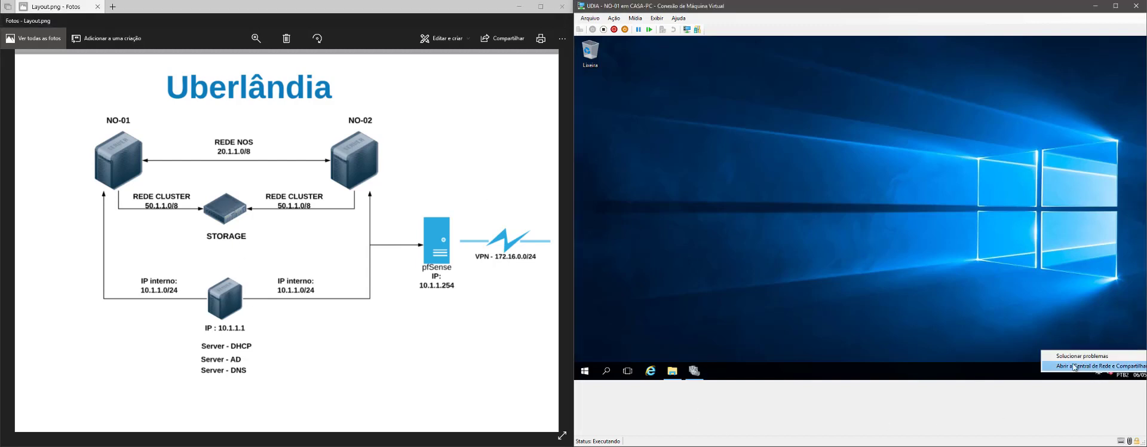
{"action": "left_click", "coordinate": [1075, 365]}
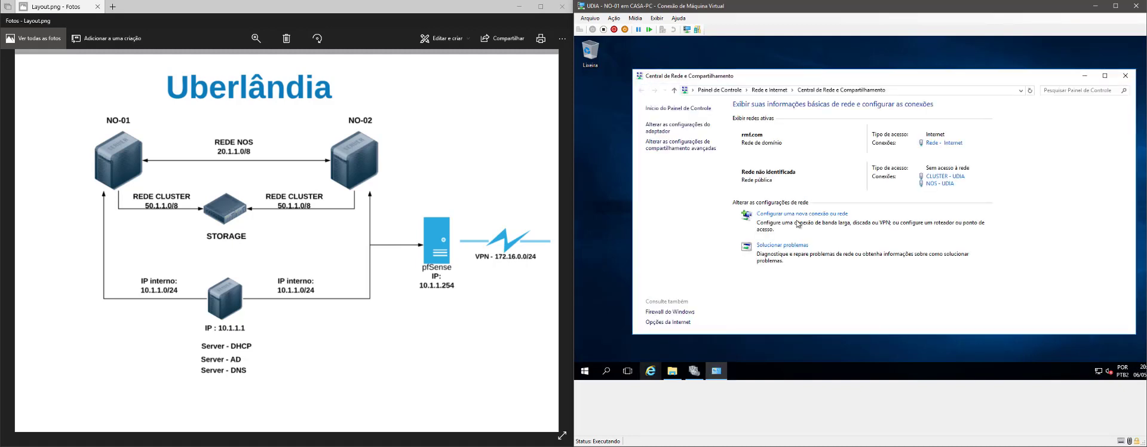
{"action": "left_click", "coordinate": [664, 127]}
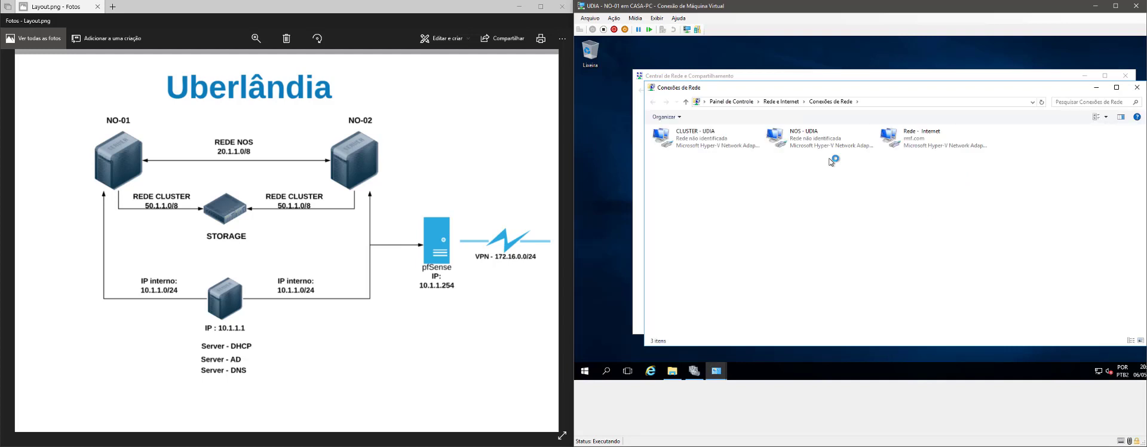
Step: Examine the connection details of the CLUSTER - UDIA adapter against the diagram, closing its status windows when done
{"action": "left_click", "coordinate": [687, 143]}
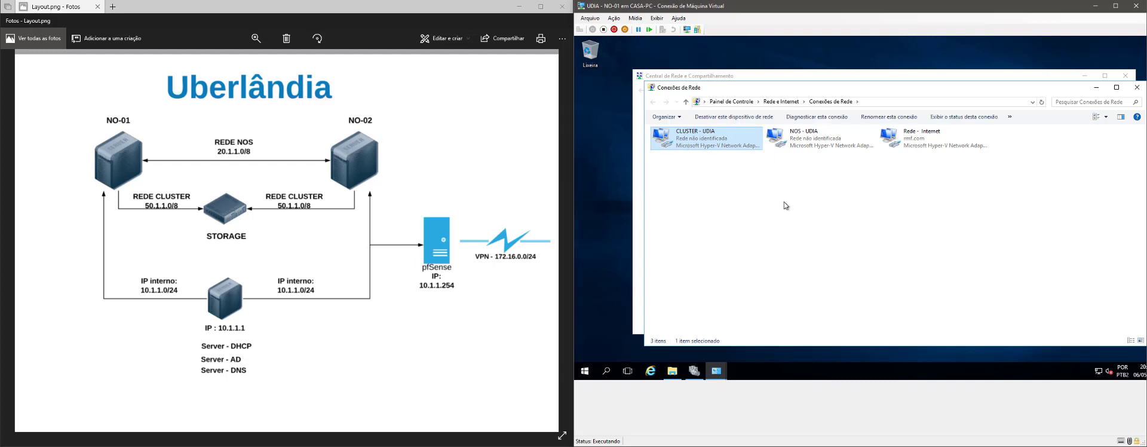
{"action": "left_click", "coordinate": [828, 198]}
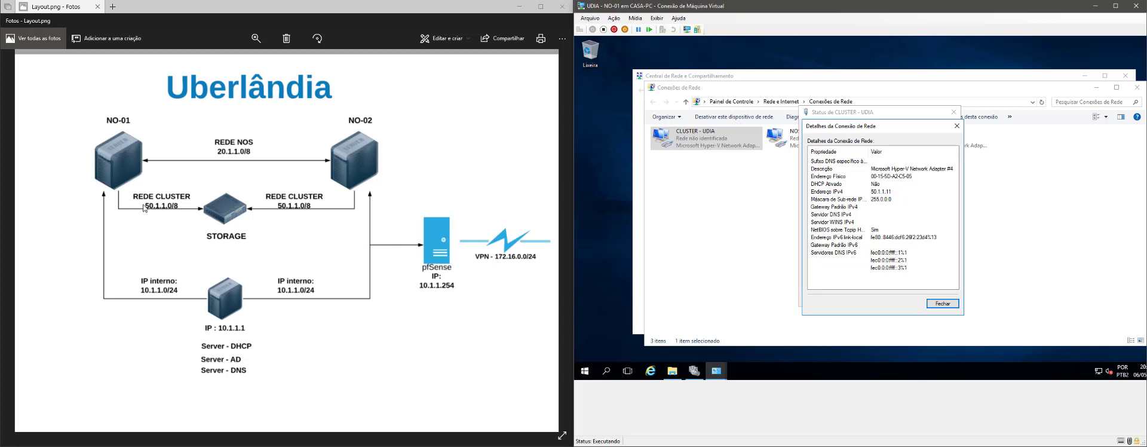
{"action": "left_click", "coordinate": [957, 126]}
{"action": "left_click", "coordinate": [954, 114]}
Step: Examine the connection details of the NOS - UDIA adapter against the diagram, closing its status windows when done
{"action": "double_click", "coordinate": [780, 137]}
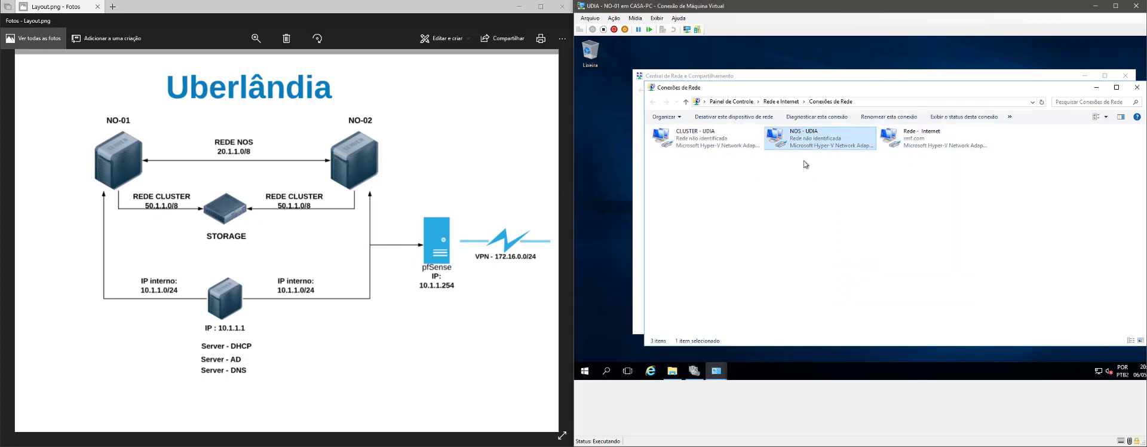
{"action": "left_click", "coordinate": [832, 197]}
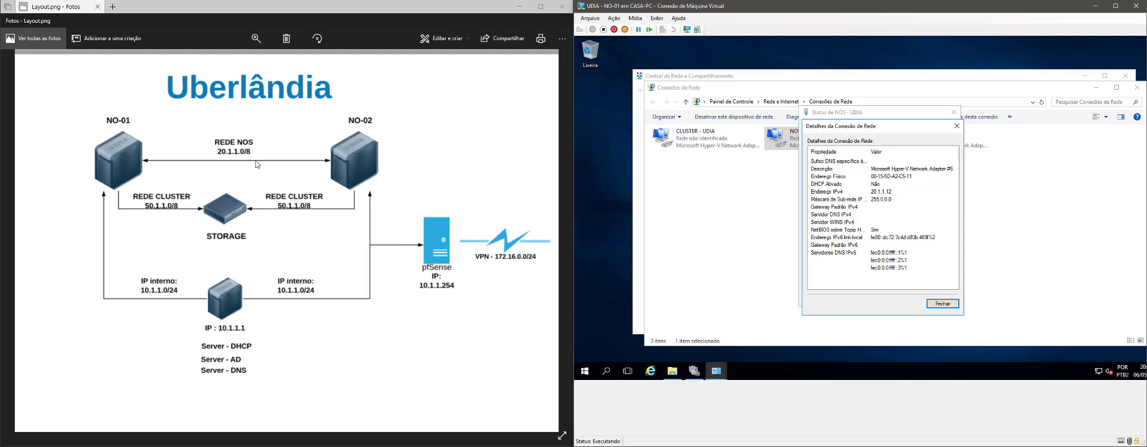
{"action": "left_click", "coordinate": [960, 129]}
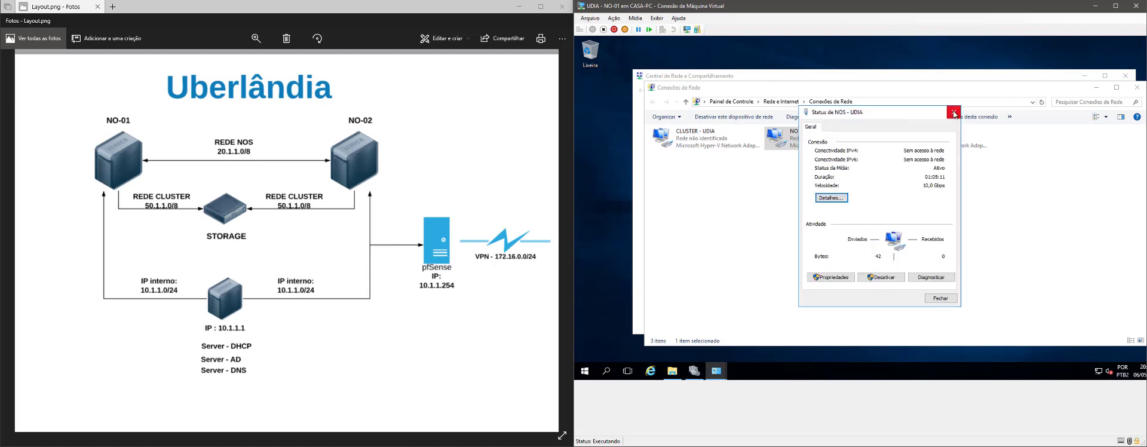
{"action": "left_click", "coordinate": [954, 112]}
Step: Examine the connection details of the Rede - Internet adapter, closing its status windows when done
{"action": "double_click", "coordinate": [908, 139]}
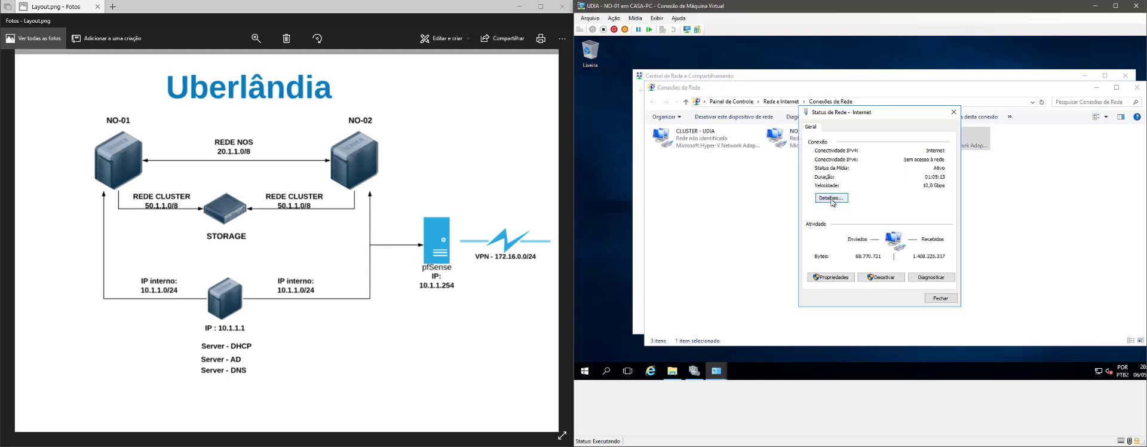
{"action": "left_click", "coordinate": [832, 202]}
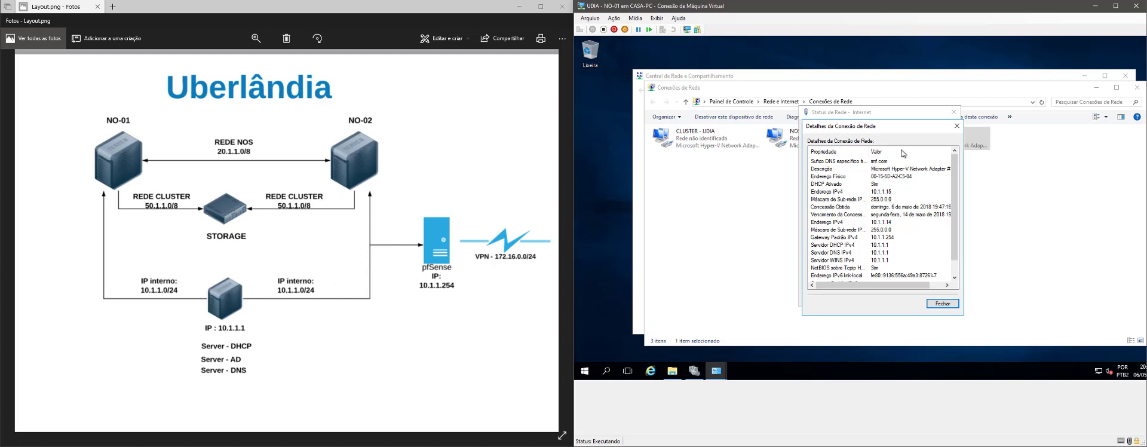
{"action": "left_click", "coordinate": [957, 126]}
{"action": "left_click", "coordinate": [954, 112]}
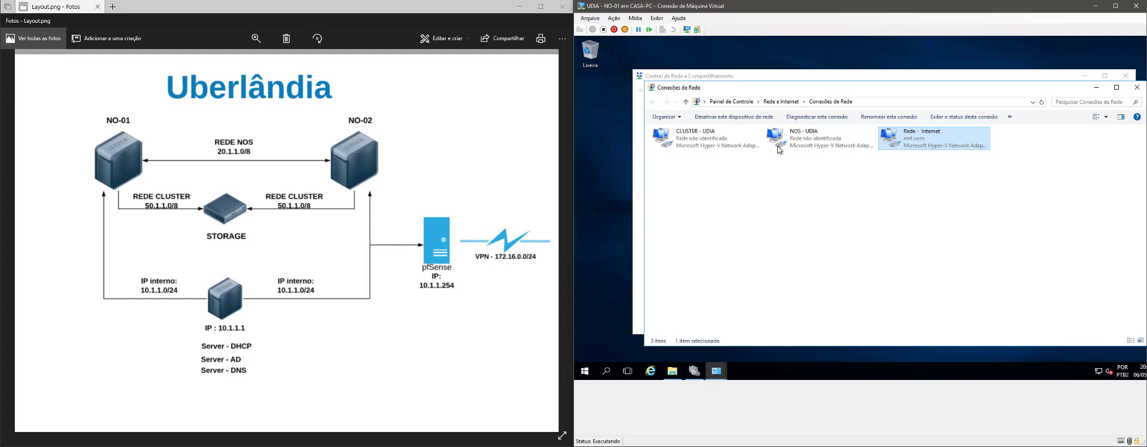
Step: Switch to Hyper-V Manager and review the REDE - INTERNET switch properties in the Virtual Switch Manager
{"action": "key", "text": "alt+Tab"}
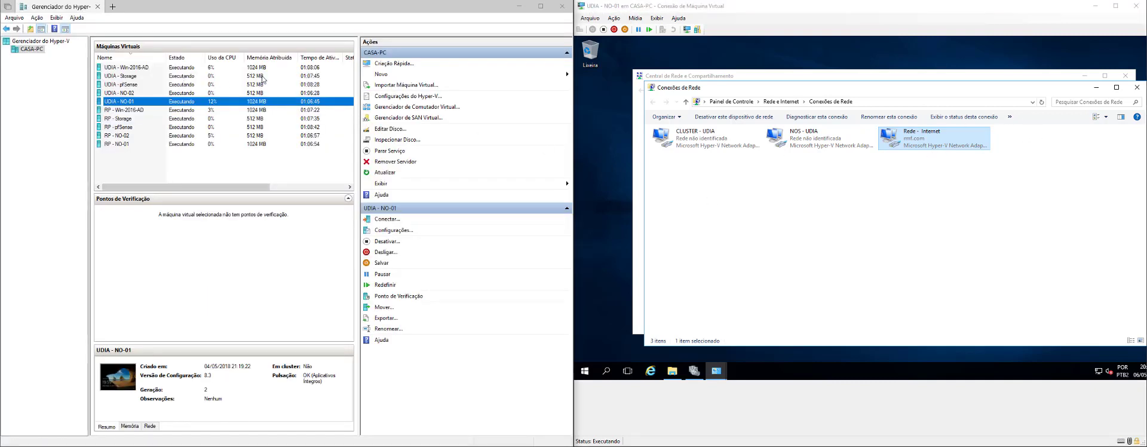
{"action": "left_click", "coordinate": [395, 107]}
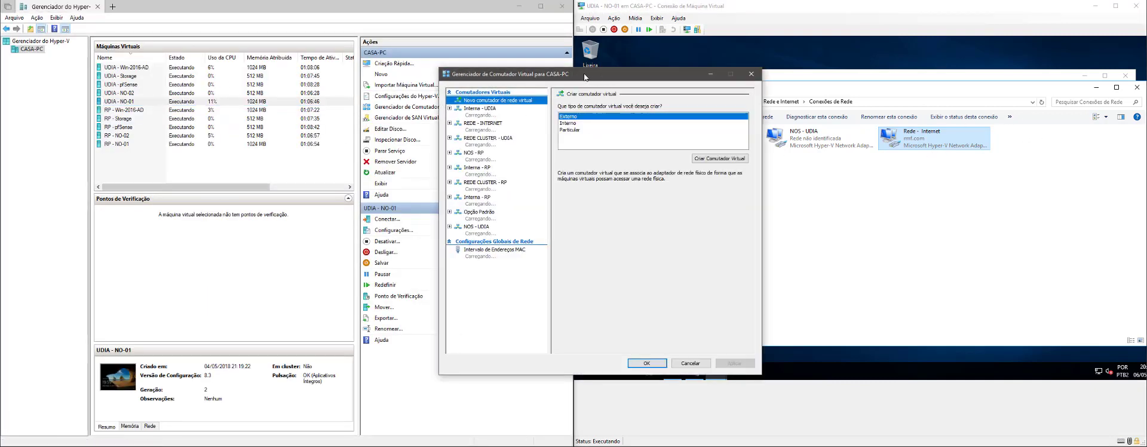
{"action": "left_click_drag", "start_coordinate": [585, 77], "coordinate": [300, 58]}
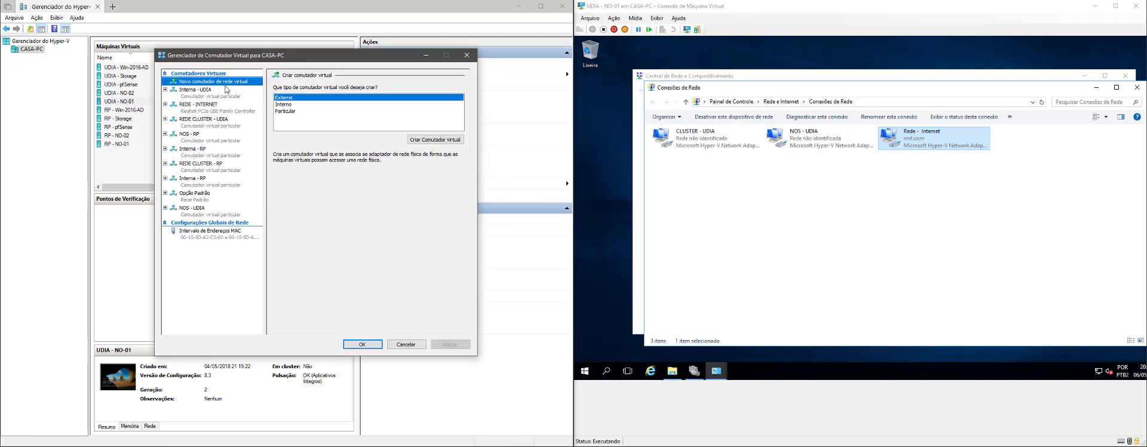
{"action": "left_click", "coordinate": [190, 107]}
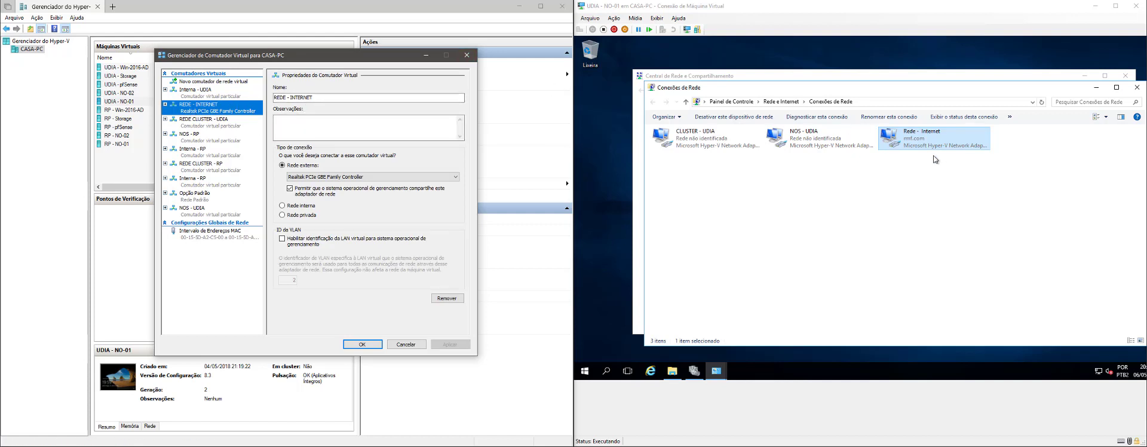
{"action": "left_click", "coordinate": [466, 53]}
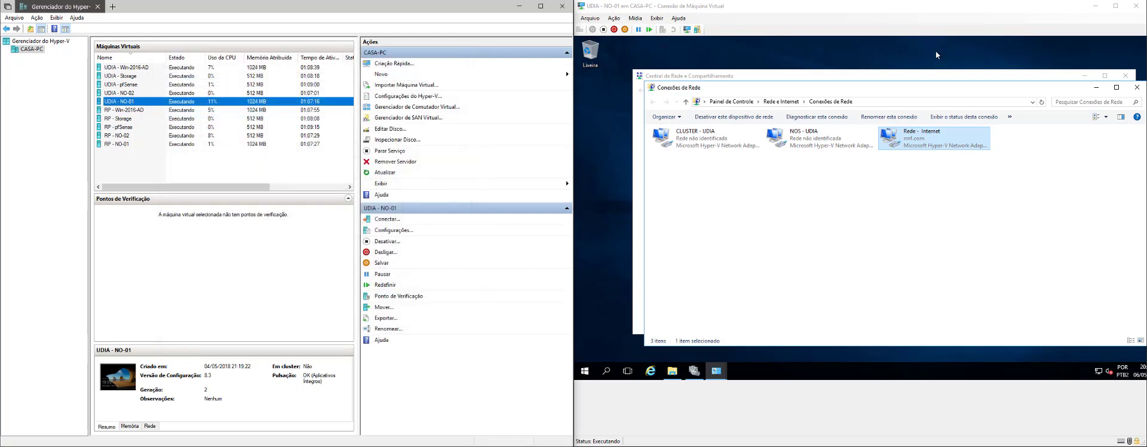
Step: Minimize the NO-01 machine, connect to the UDIA - pfSense console, review its WAN and LAN addresses, and close the console
{"action": "left_click", "coordinate": [1095, 6]}
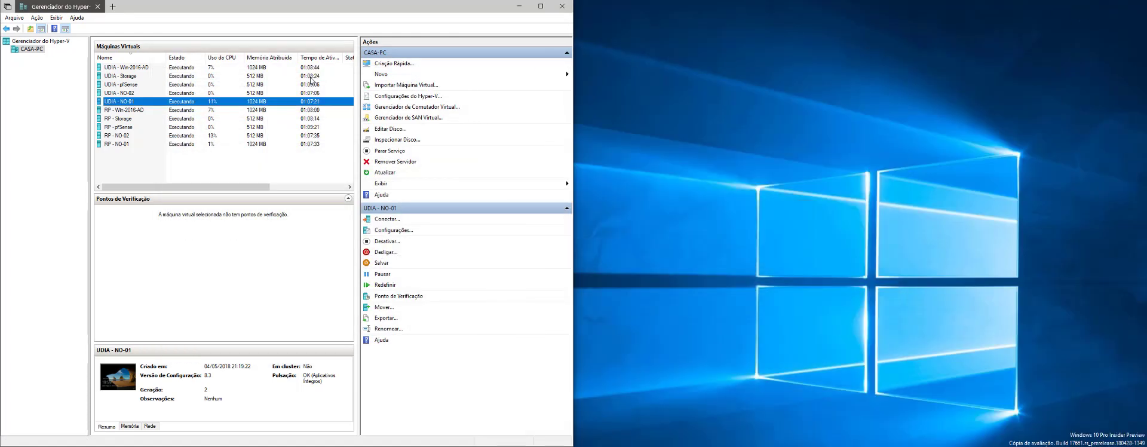
{"action": "right_click", "coordinate": [118, 85]}
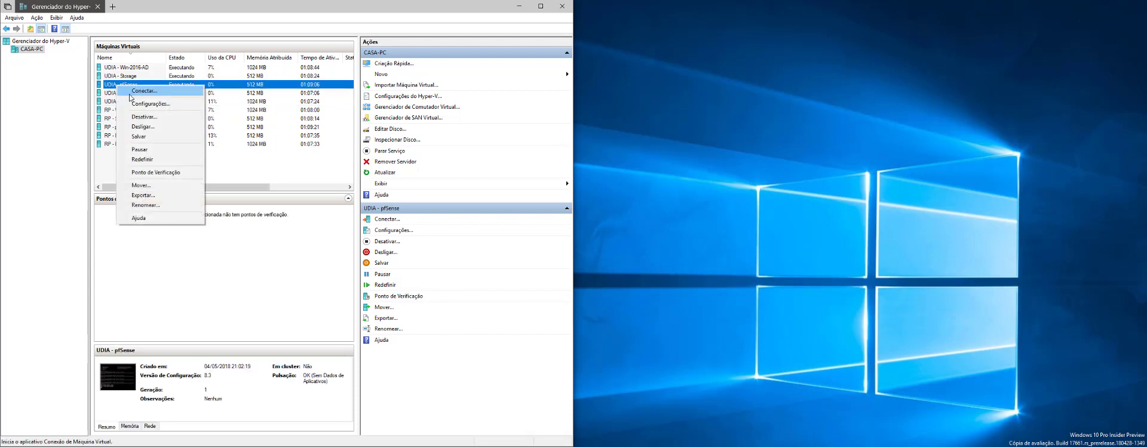
{"action": "left_click", "coordinate": [133, 92]}
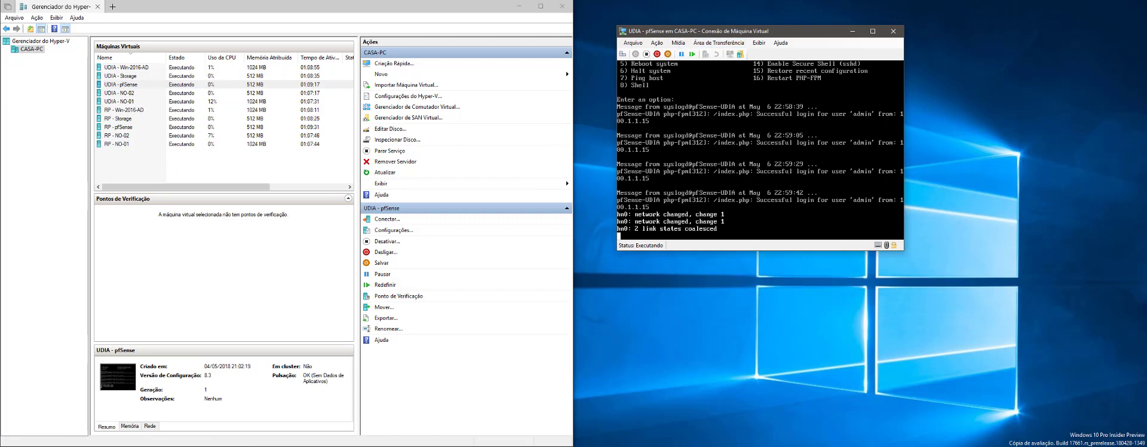
{"action": "key", "text": "Return"}
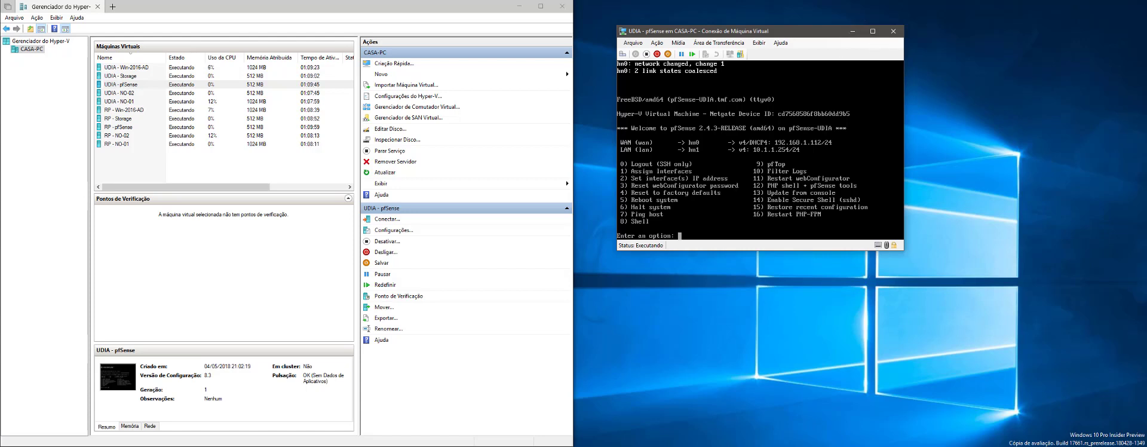
{"action": "left_click", "coordinate": [893, 32]}
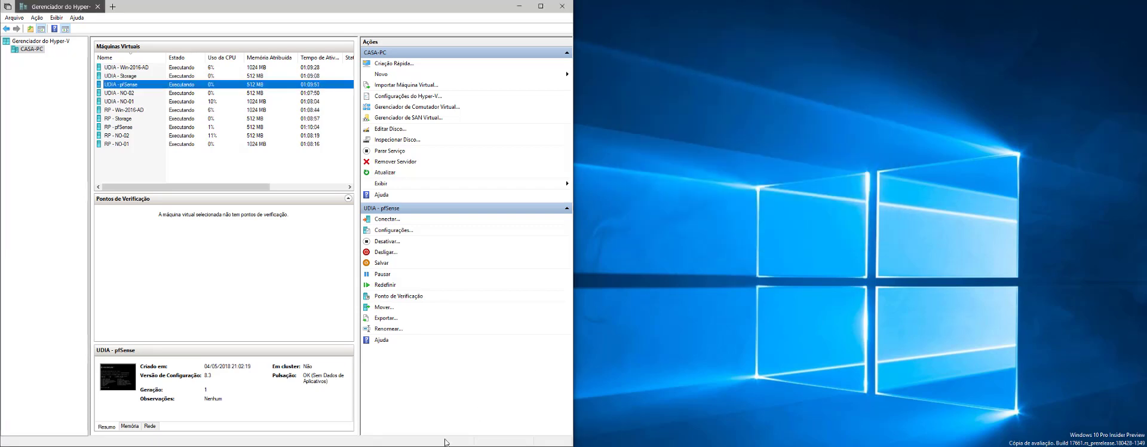
Step: Switch to the UDIA - Win-2016-AD virtual machine window
{"action": "mouse_move", "coordinate": [406, 445]}
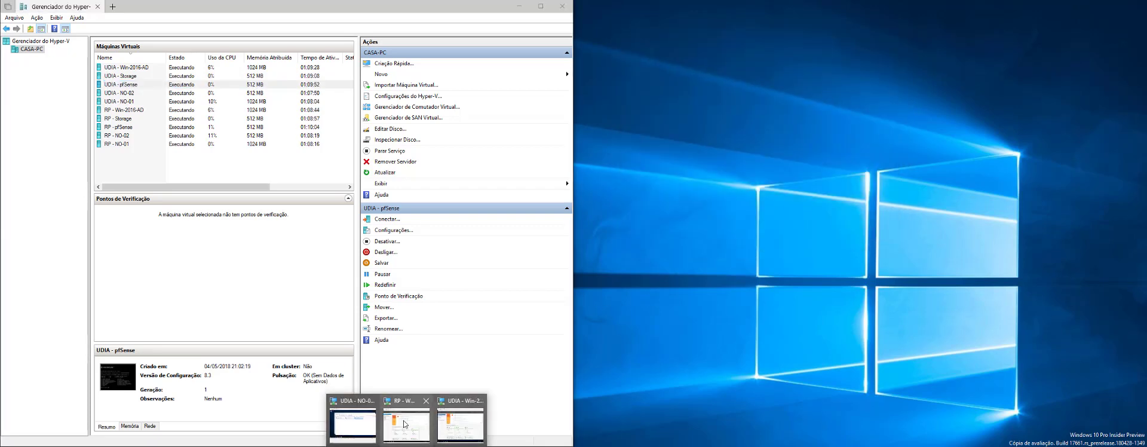
{"action": "left_click", "coordinate": [476, 419]}
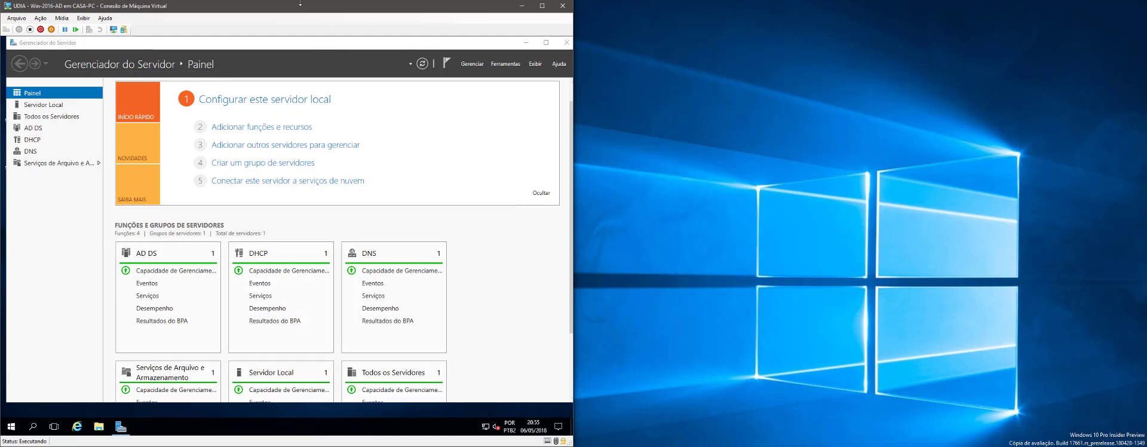
Step: Move the UDIA - Win-2016-AD window to the other monitor, then open Layout.png and compare the Uberlândia and Ribeirão Preto networks
{"action": "key", "text": "super+Right"}
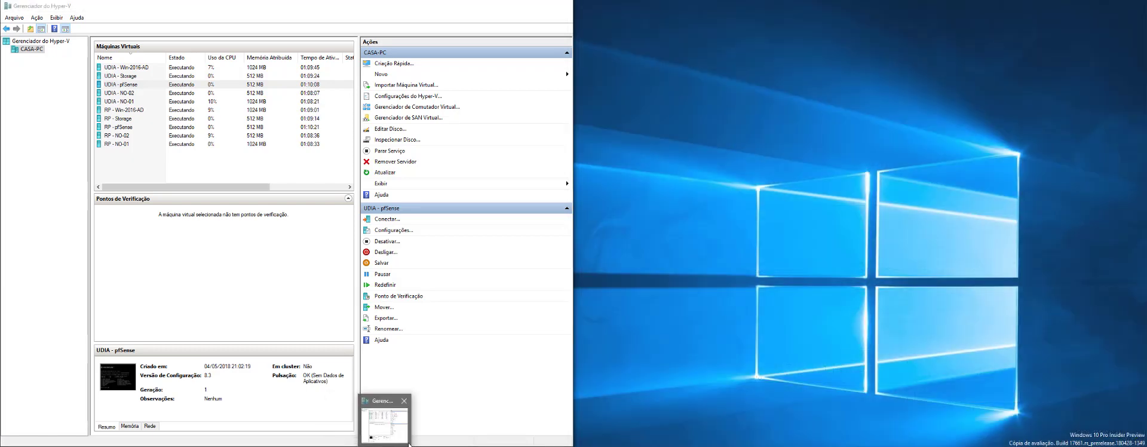
{"action": "mouse_move", "coordinate": [402, 446]}
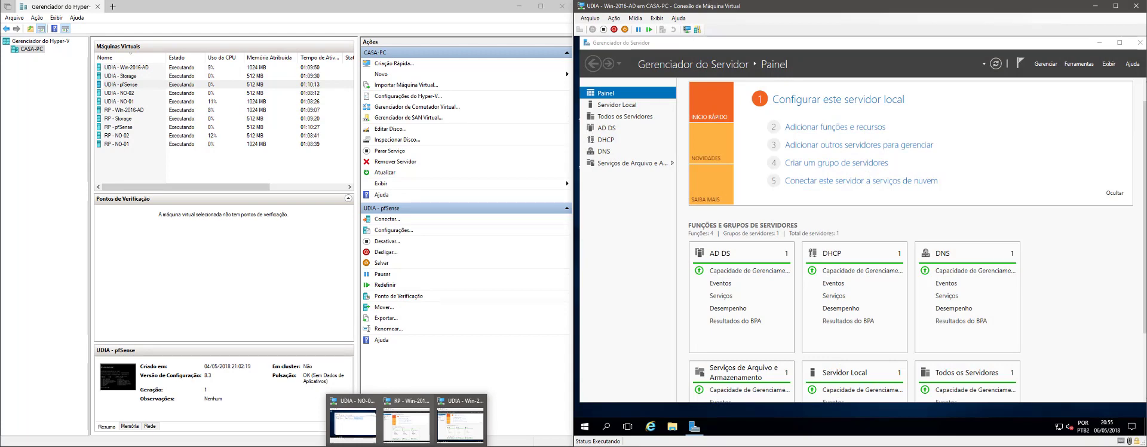
{"action": "left_click", "coordinate": [358, 446]}
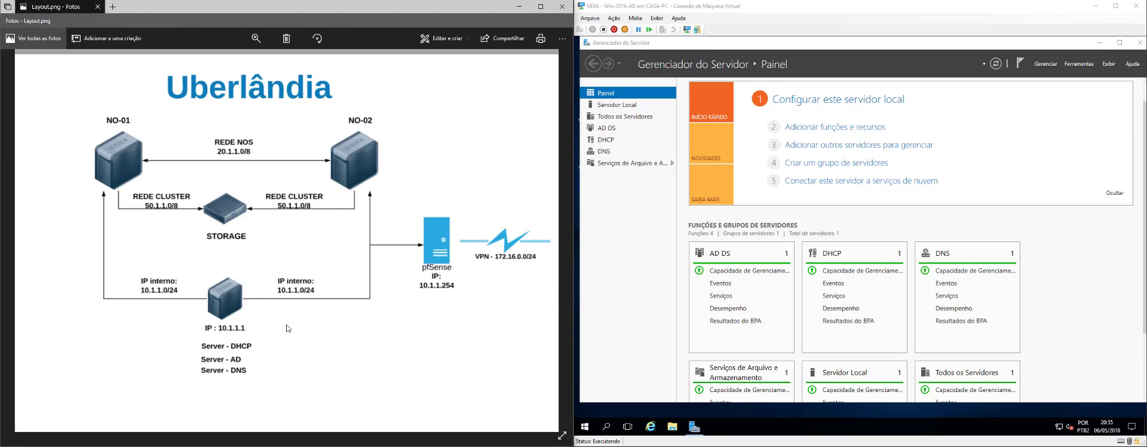
{"action": "left_click_drag", "start_coordinate": [409, 336], "coordinate": [225, 335]}
{"action": "left_click_drag", "start_coordinate": [444, 339], "coordinate": [277, 354]}
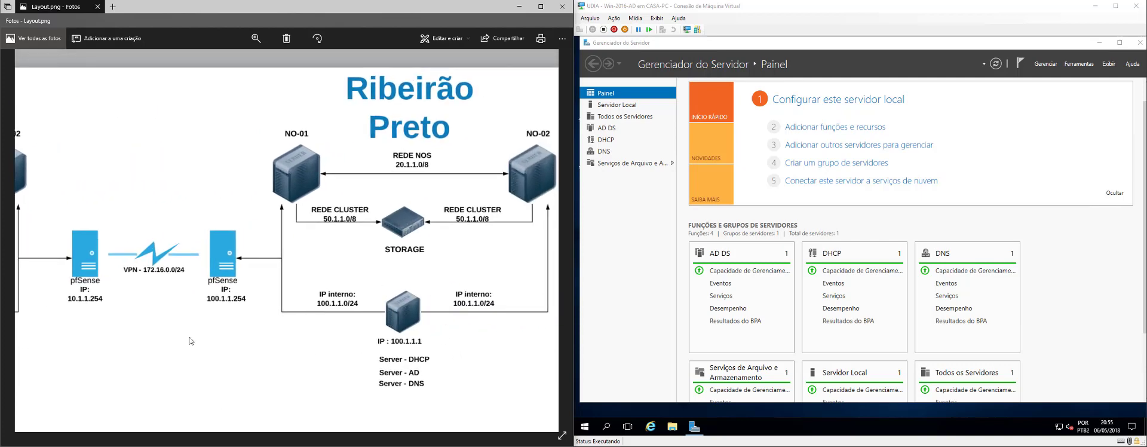
{"action": "left_click_drag", "start_coordinate": [191, 341], "coordinate": [499, 325]}
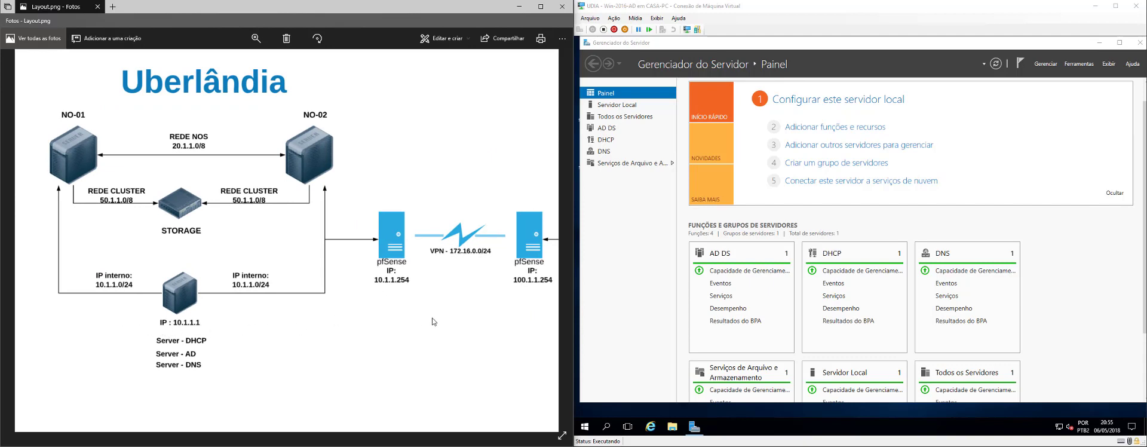
{"action": "left_click_drag", "start_coordinate": [434, 321], "coordinate": [123, 317]}
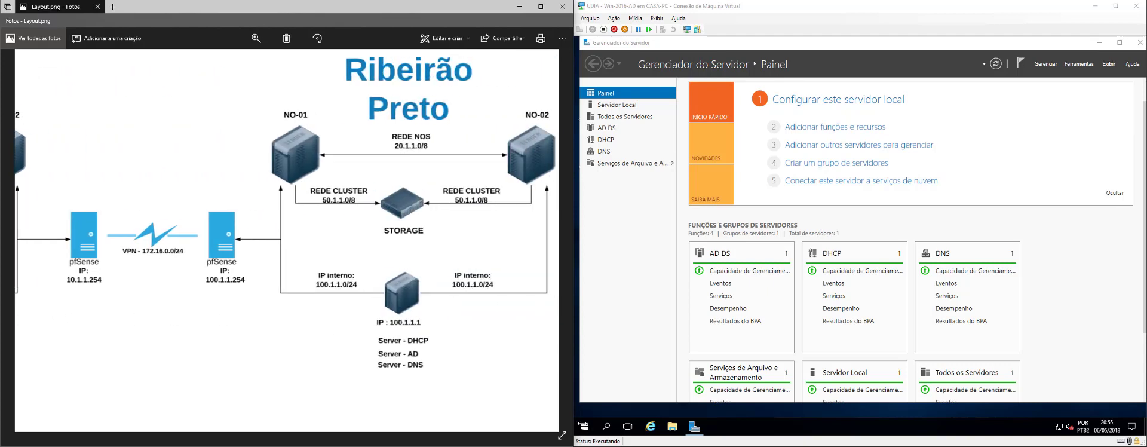
Step: Ping 100.1.1.1 from a command prompt on the UDIA domain controller, then close the prompt
{"action": "left_click", "coordinate": [585, 428]}
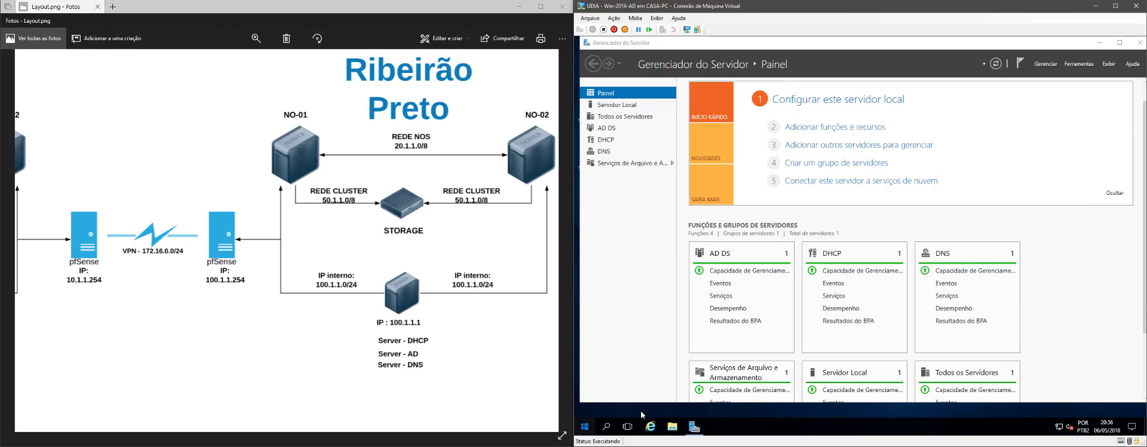
{"action": "key", "text": "super"}
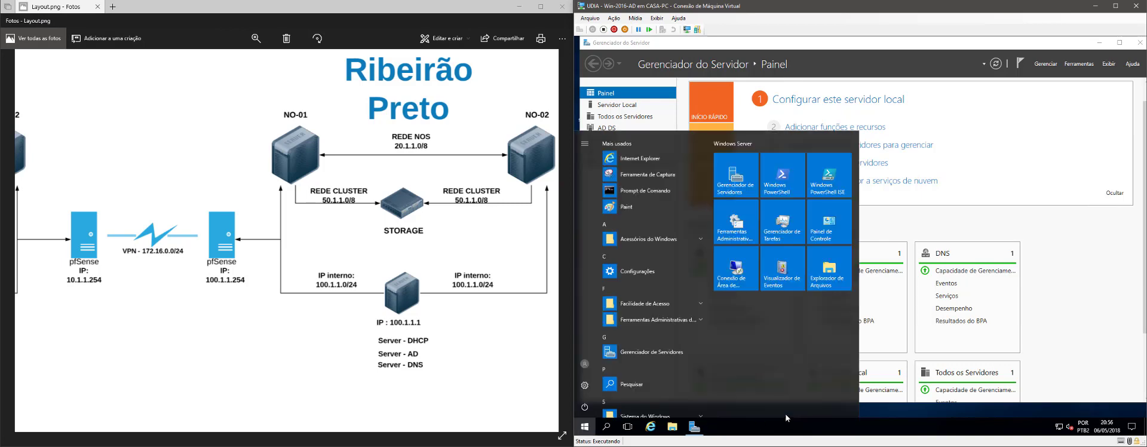
{"action": "left_click", "coordinate": [629, 197]}
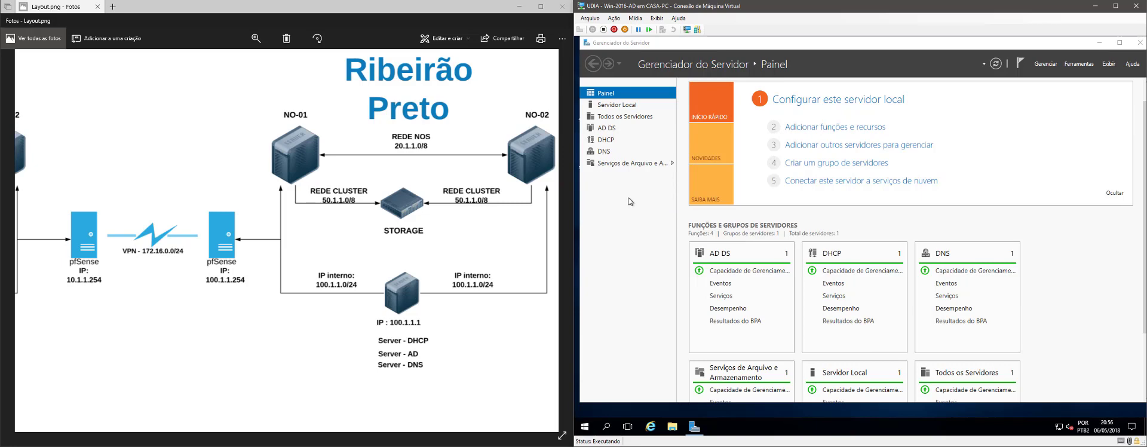
{"action": "left_click", "coordinate": [585, 427]}
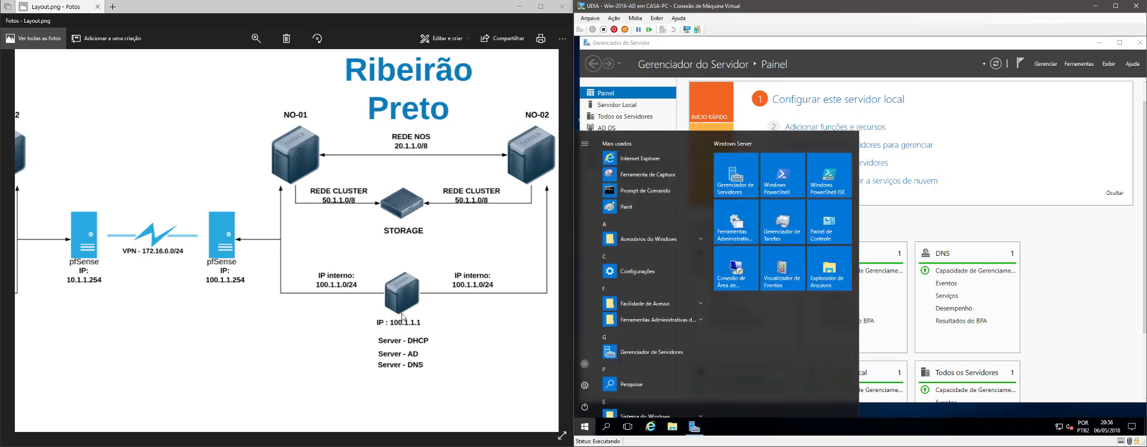
{"action": "key", "text": "Escape"}
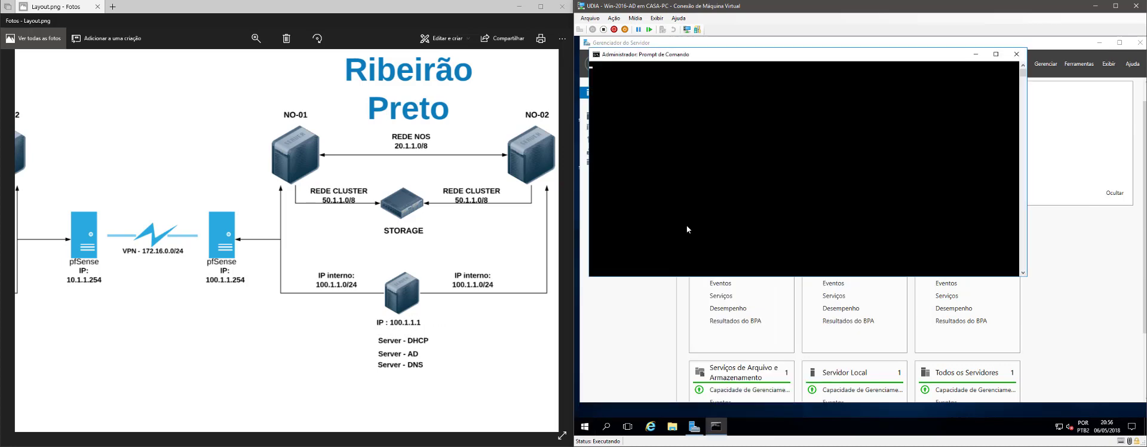
{"action": "left_click", "coordinate": [715, 172]}
{"action": "type", "text": "ping "}
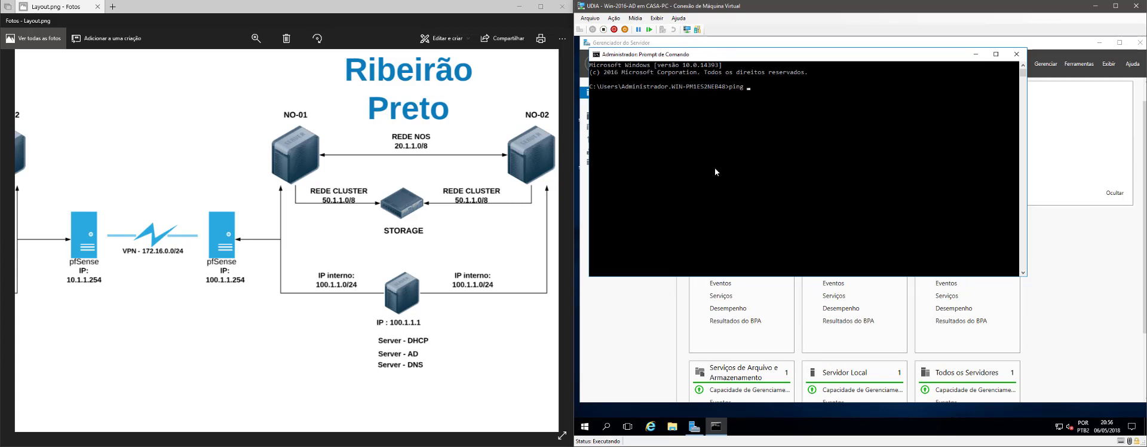
{"action": "type", "text": "100.1.1.1"}
{"action": "key", "text": "Return"}
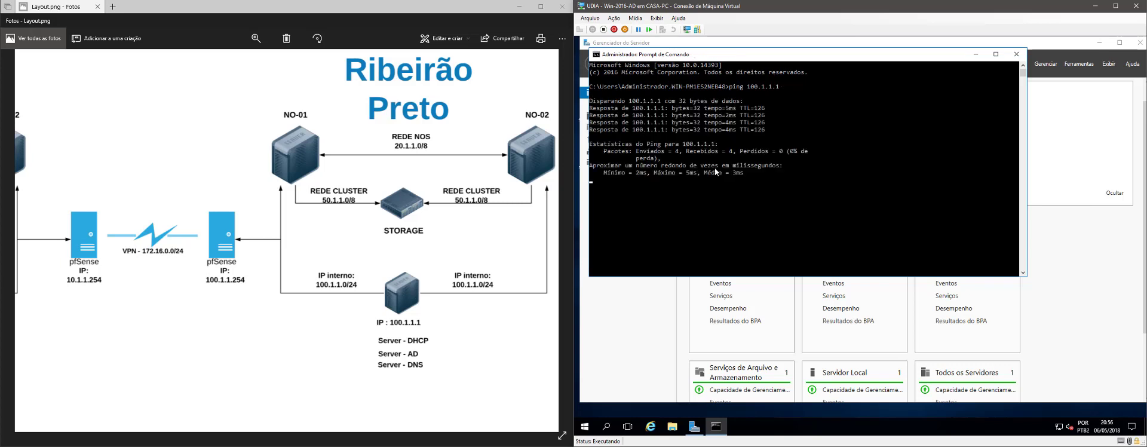
{"action": "left_click", "coordinate": [1015, 58]}
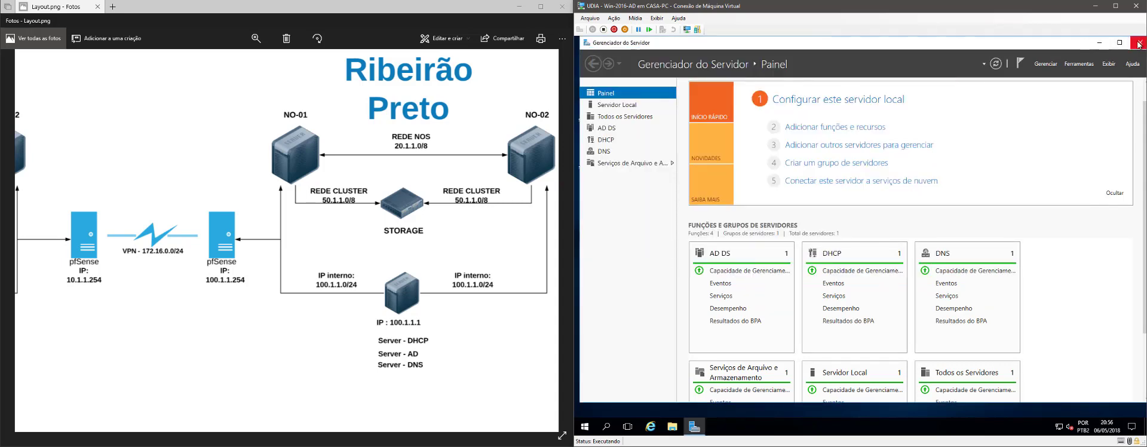
Step: Minimize the UDIA - Win-2016-AD machine, enlarge Layout.png to review both sites side by side, and minimize the diagram
{"action": "left_click", "coordinate": [1095, 6]}
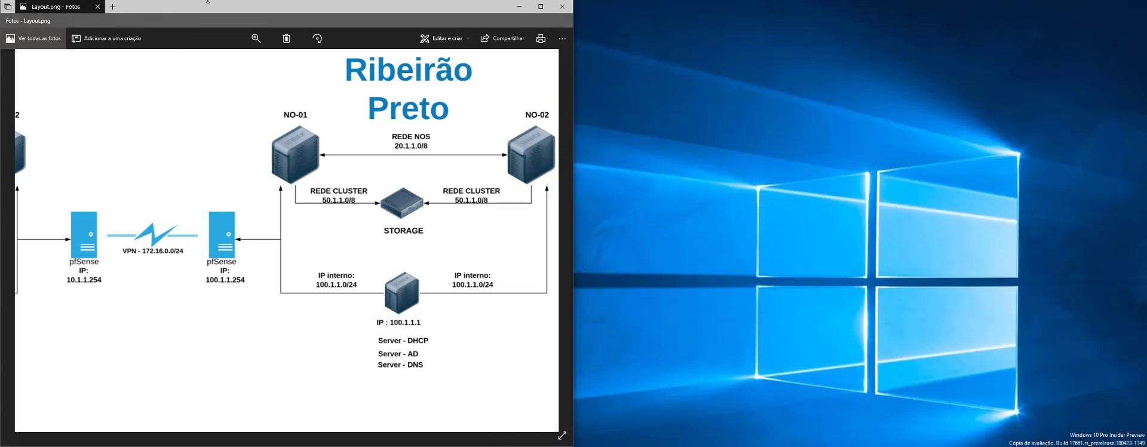
{"action": "left_click_drag", "start_coordinate": [207, 2], "coordinate": [466, 0]}
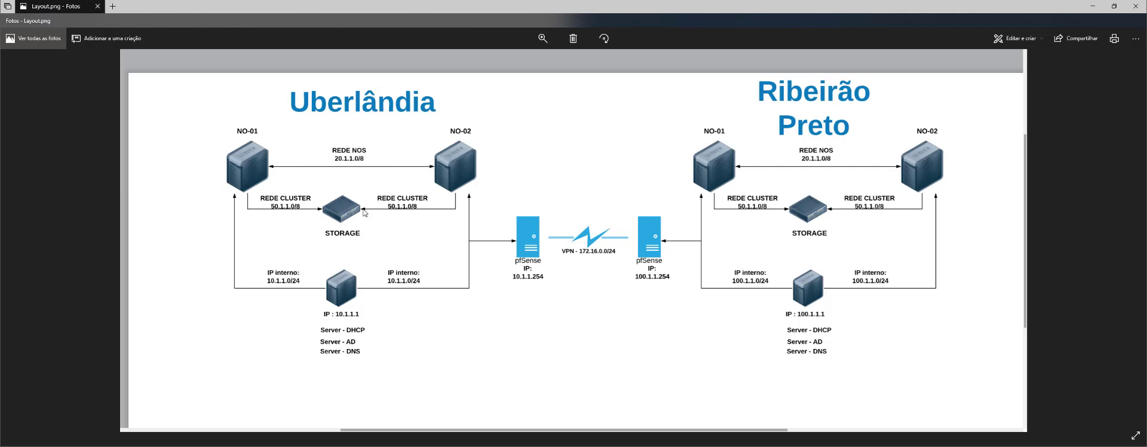
{"action": "left_click", "coordinate": [1093, 7]}
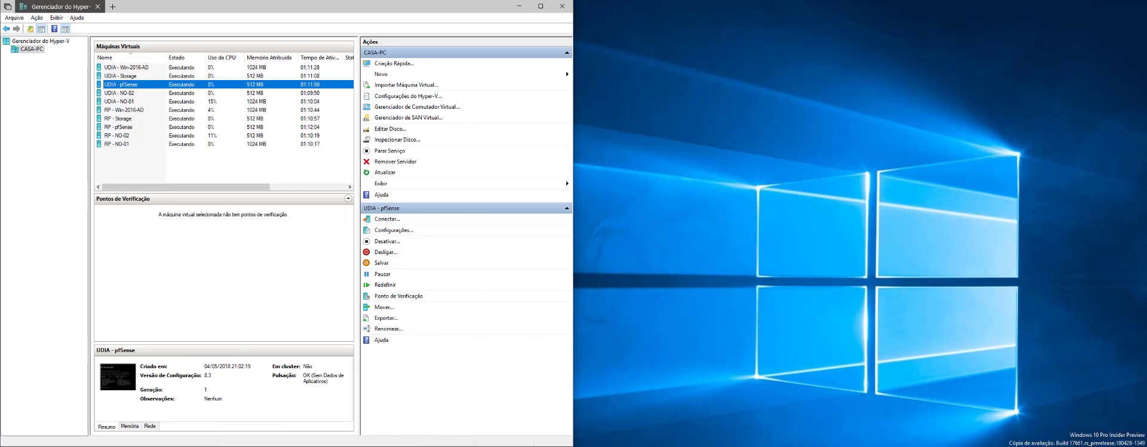
Step: Bring the UDIA - Win-2016-AD virtual machine window back into view
{"action": "mouse_move", "coordinate": [406, 446]}
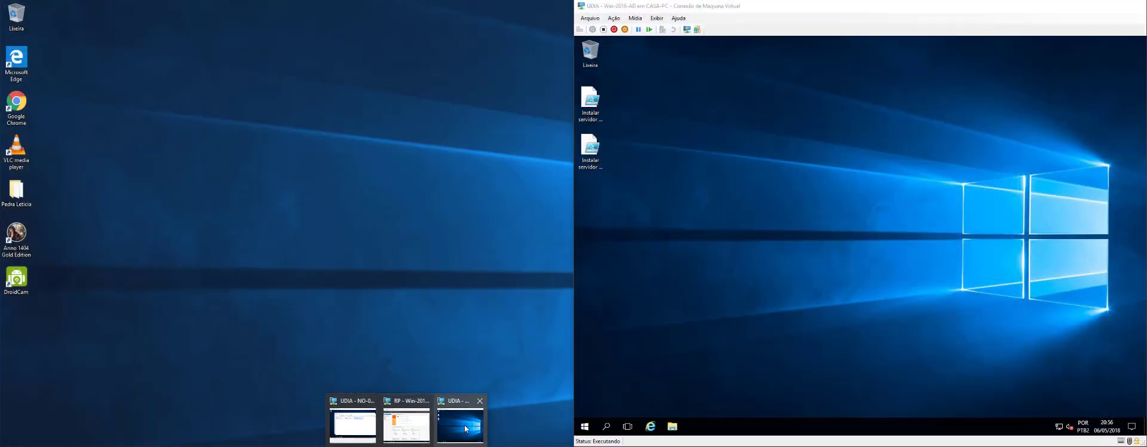
{"action": "left_click", "coordinate": [466, 428]}
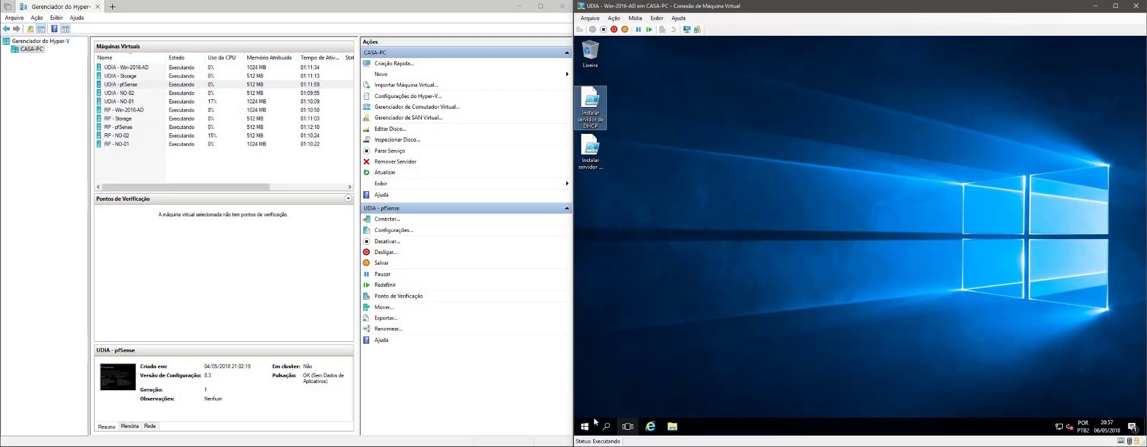
Step: Try to search Windows on the UDIA domain controller for "usu"
{"action": "left_click", "coordinate": [585, 427]}
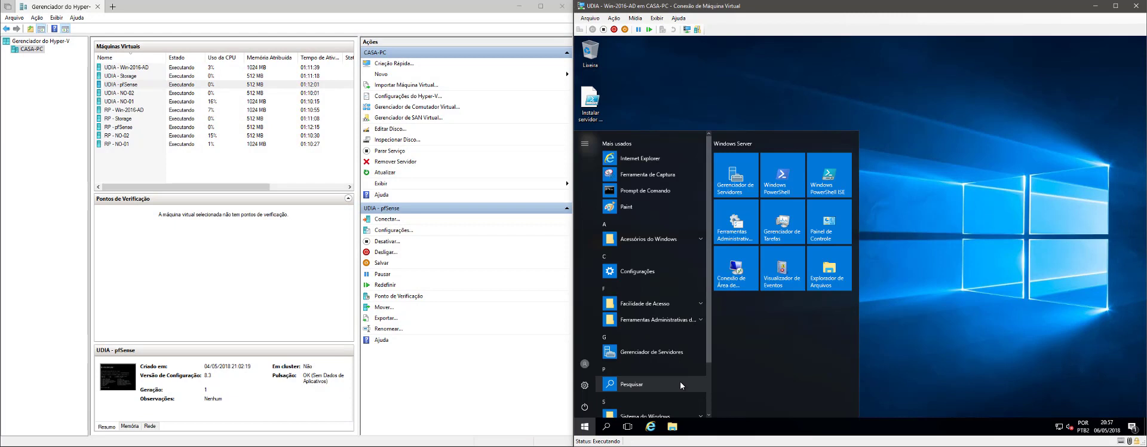
{"action": "type", "text": "u"}
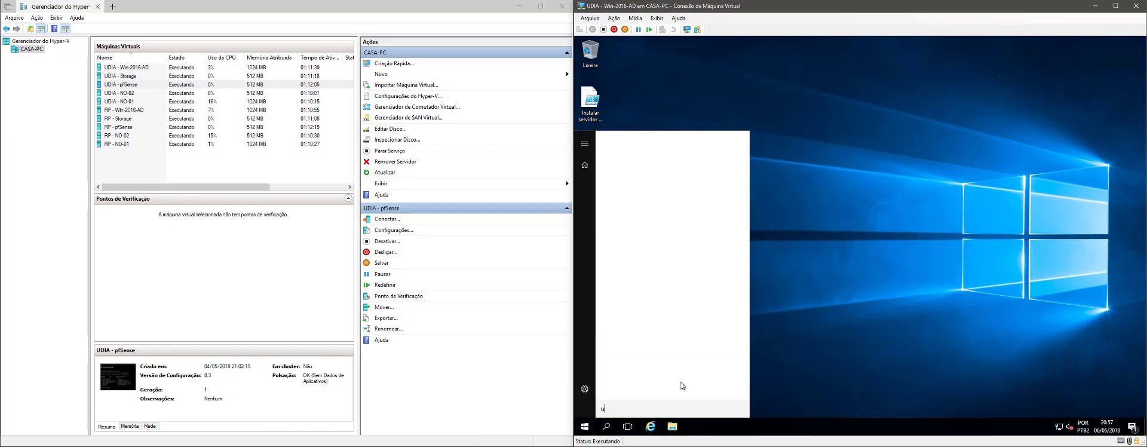
{"action": "type", "text": "su"}
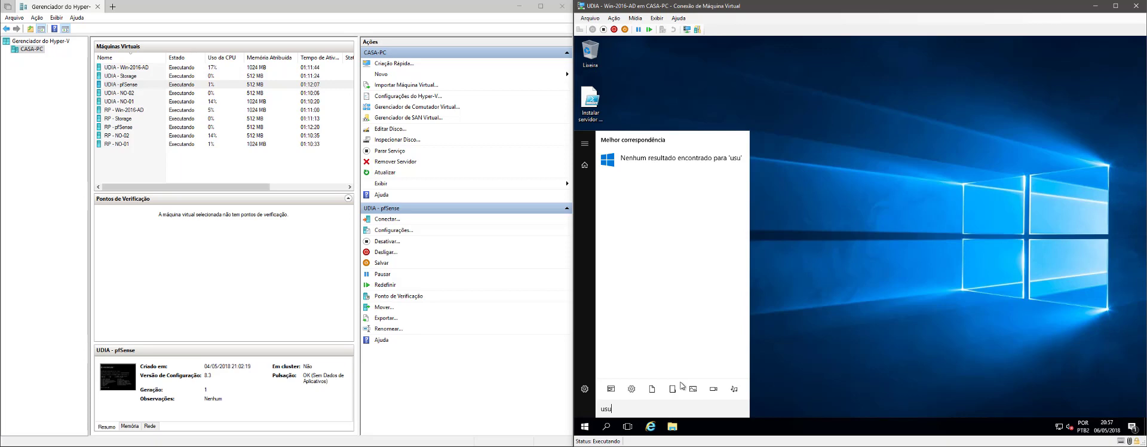
{"action": "key", "text": "BackSpace"}
{"action": "key", "text": "BackSpace"}
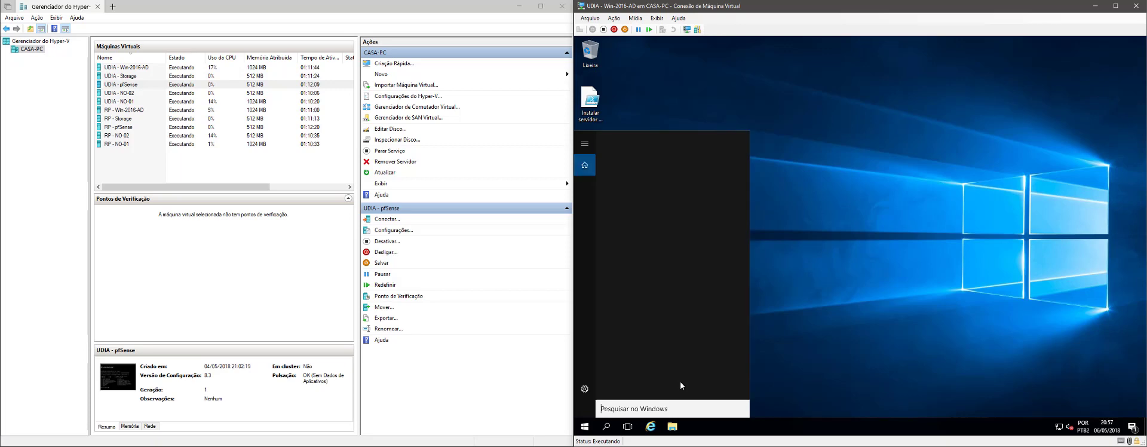
Step: Open Active Directory Users and Computers from the Administrative Tools folder on the UDIA domain controller
{"action": "left_click", "coordinate": [593, 430]}
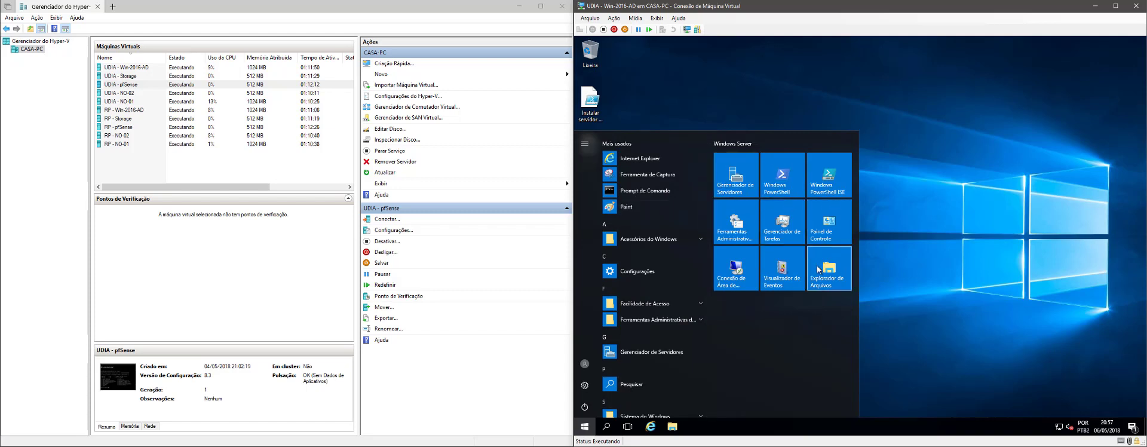
{"action": "left_click", "coordinate": [741, 223]}
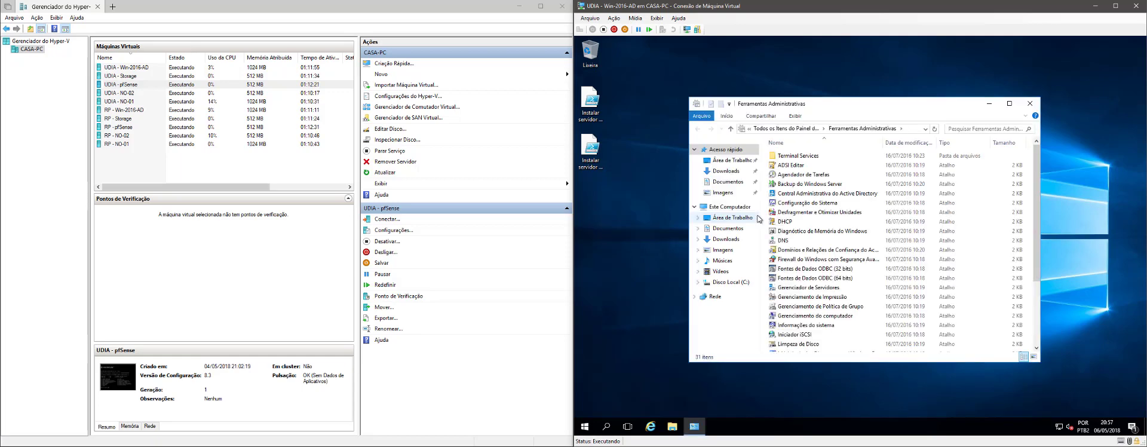
{"action": "scroll", "coordinate": [812, 281], "scroll_direction": "down", "scroll_amount": 1}
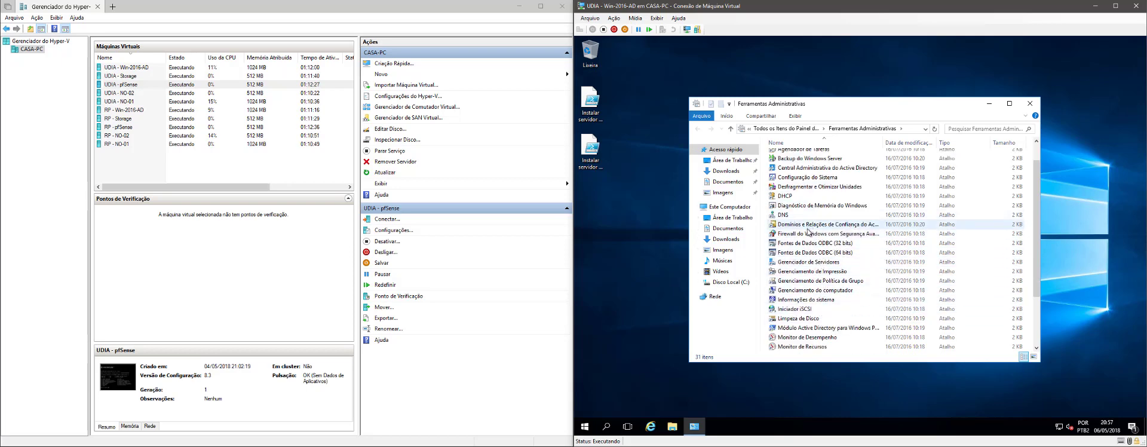
{"action": "scroll", "coordinate": [813, 245], "scroll_direction": "down", "scroll_amount": 2}
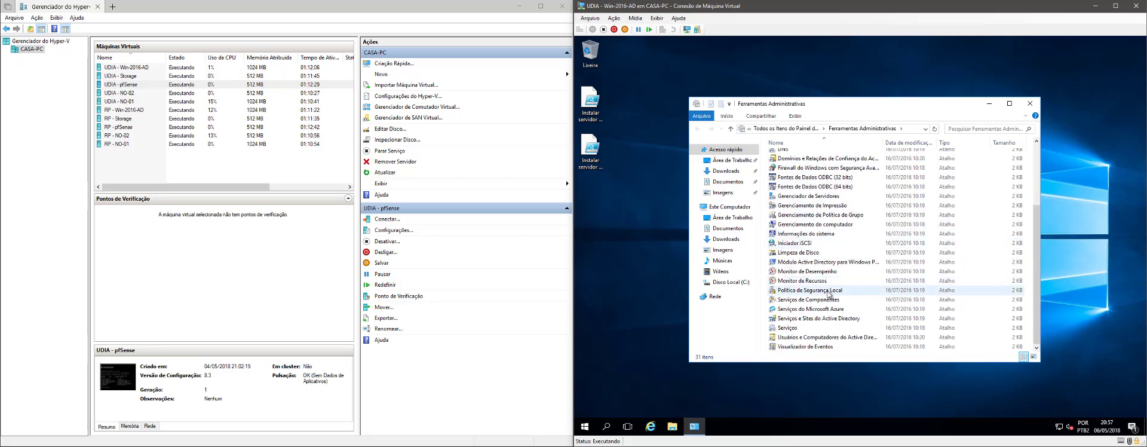
{"action": "left_click", "coordinate": [830, 339]}
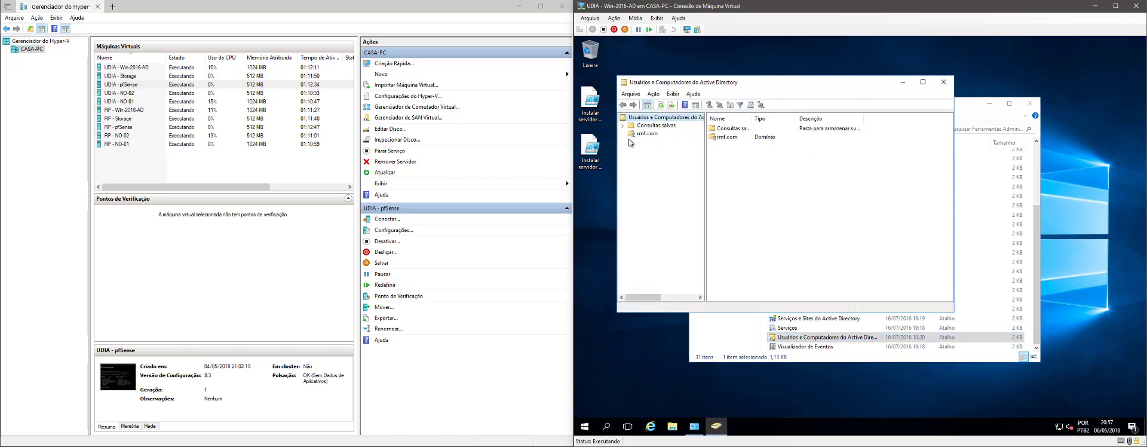
Step: Expand the domain, browse the Builtin and Computers containers, and examine the NO-01 to NO-04 computer accounts
{"action": "left_click", "coordinate": [647, 134]}
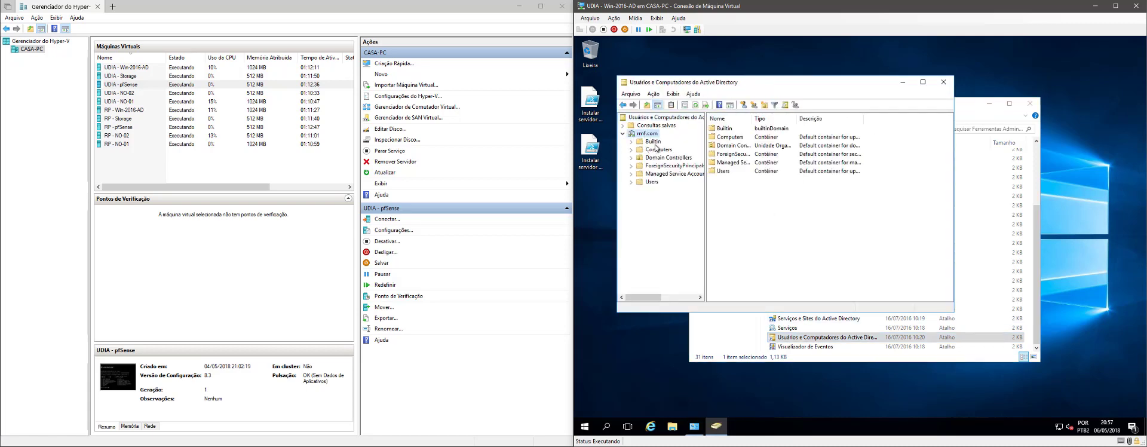
{"action": "left_click", "coordinate": [654, 142]}
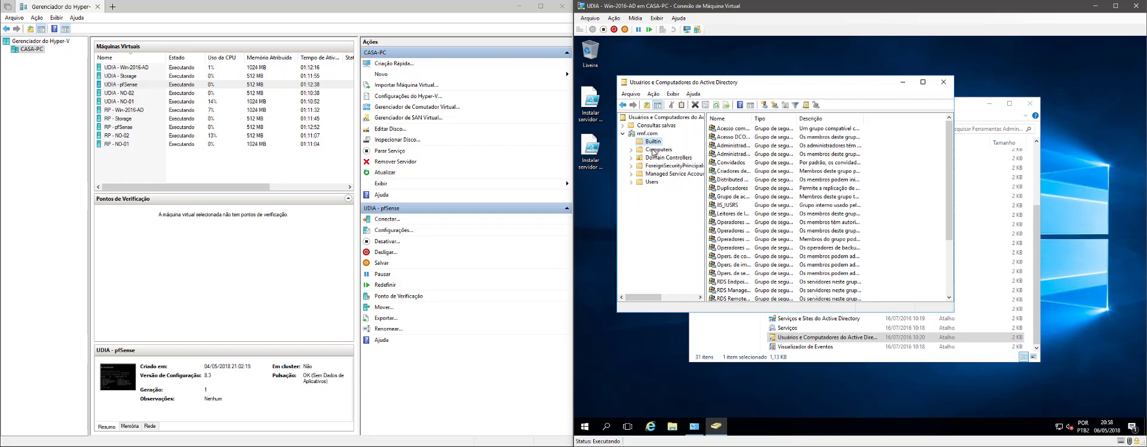
{"action": "left_click", "coordinate": [654, 150]}
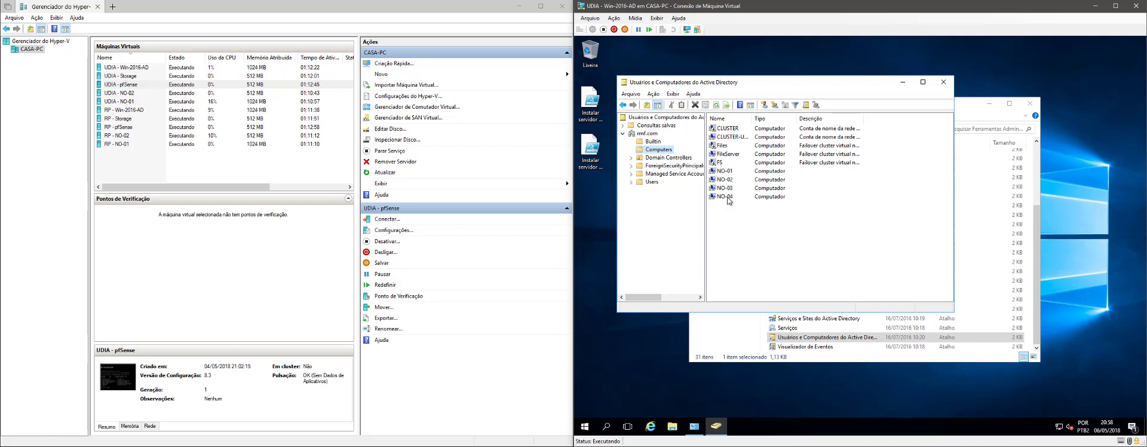
{"action": "left_click", "coordinate": [725, 172]}
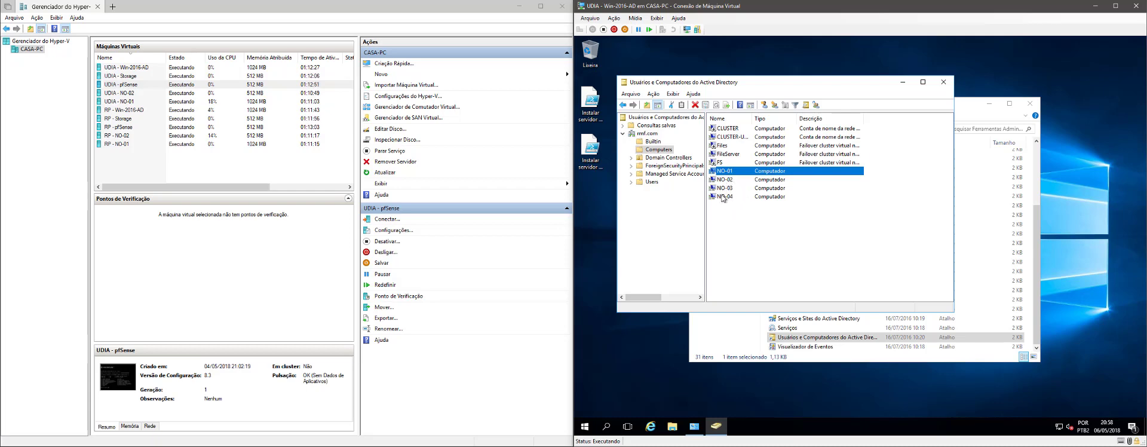
Step: Minimize the UDIA domain controller, switch to the RP - Win-2016-AD machine, and review its Server Manager roles
{"action": "left_click", "coordinate": [1096, 6]}
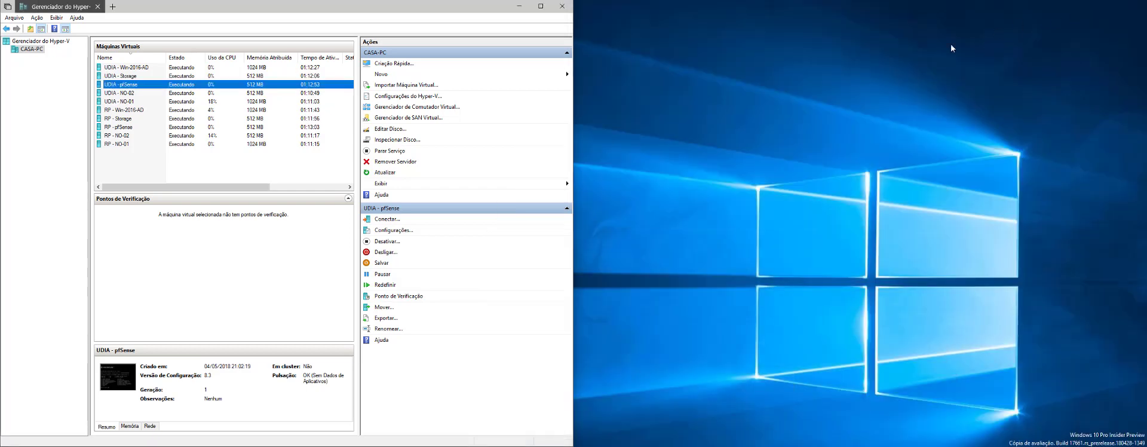
{"action": "left_click", "coordinate": [406, 446]}
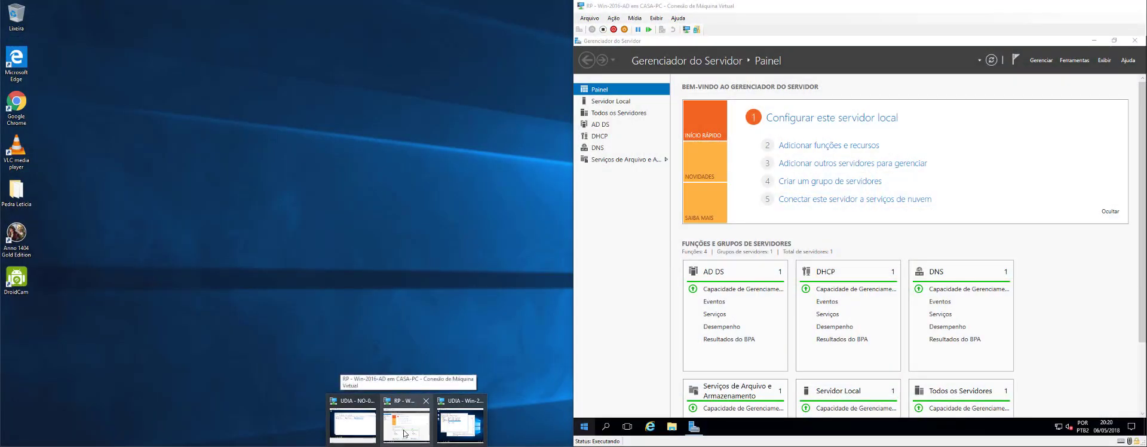
{"action": "left_click", "coordinate": [405, 433]}
{"action": "scroll", "coordinate": [843, 332], "scroll_direction": "down", "scroll_amount": 3}
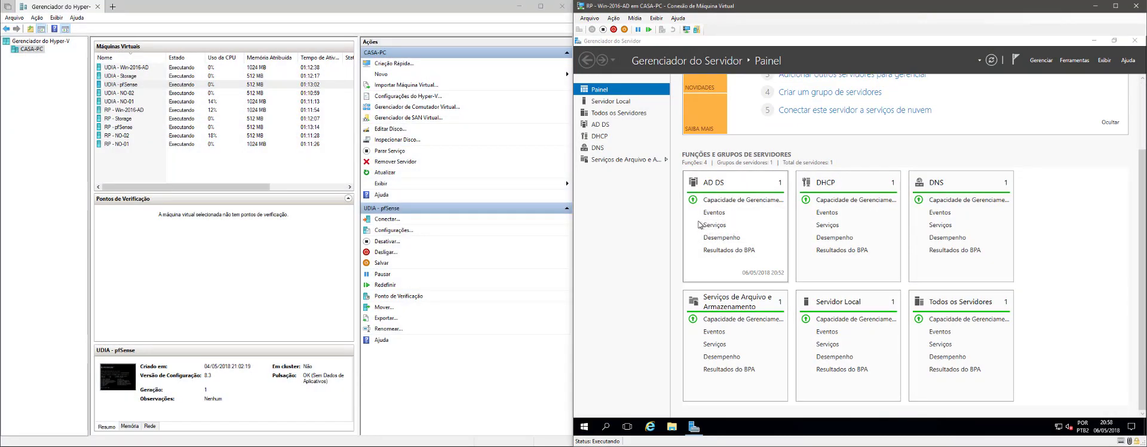
Step: Switch back to the UDIA - Win-2016-AD machine and view the rmf.com domain's containers in Active Directory Users and Computers
{"action": "left_click", "coordinate": [407, 446]}
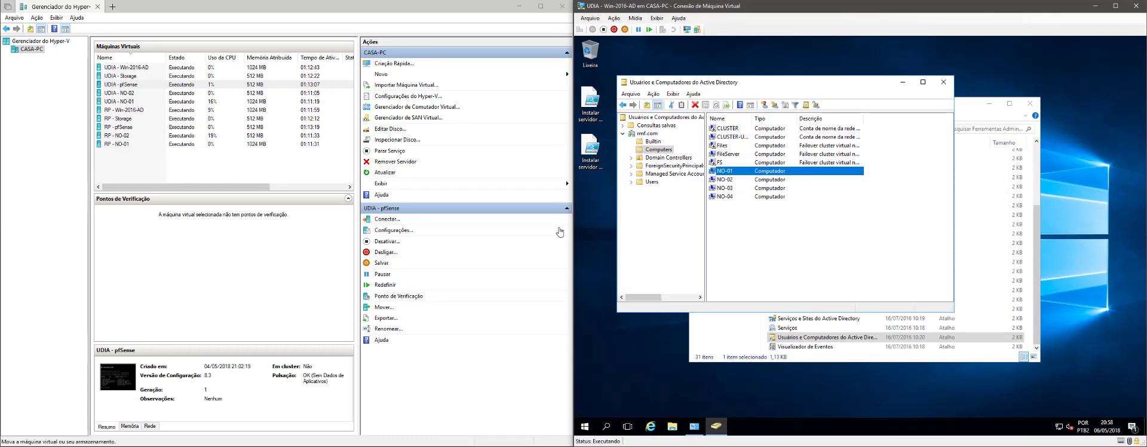
{"action": "left_click", "coordinate": [458, 420]}
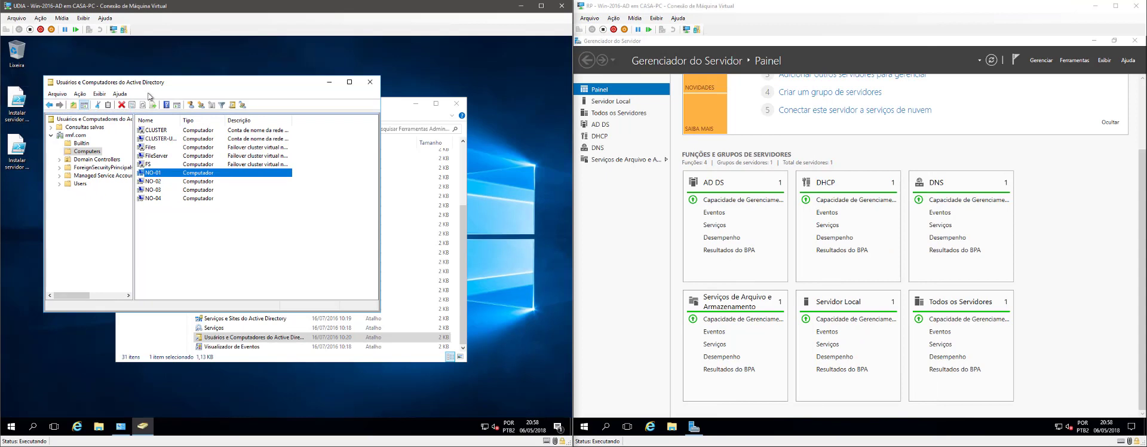
{"action": "left_click", "coordinate": [71, 137]}
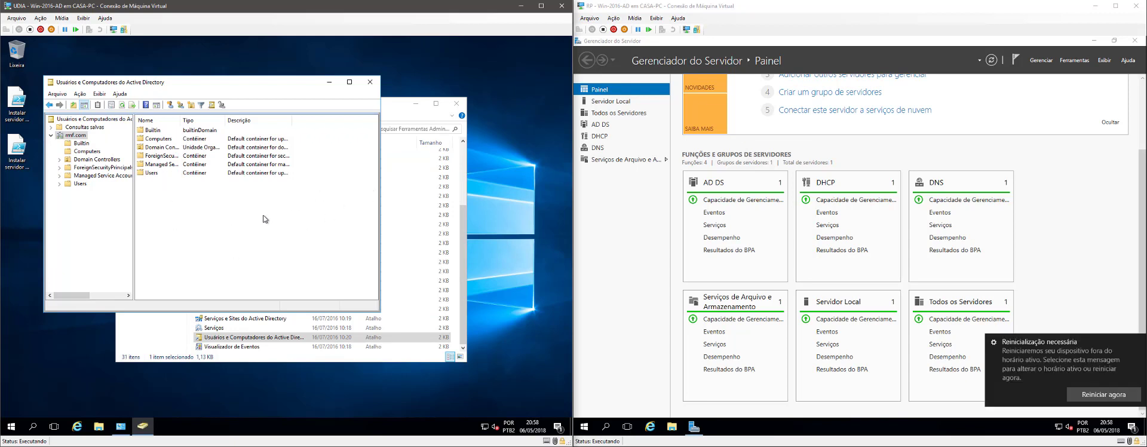
Step: Minimize the RP and UDIA domain controller windows to return to Hyper-V Manager
{"action": "left_click", "coordinate": [1103, 286]}
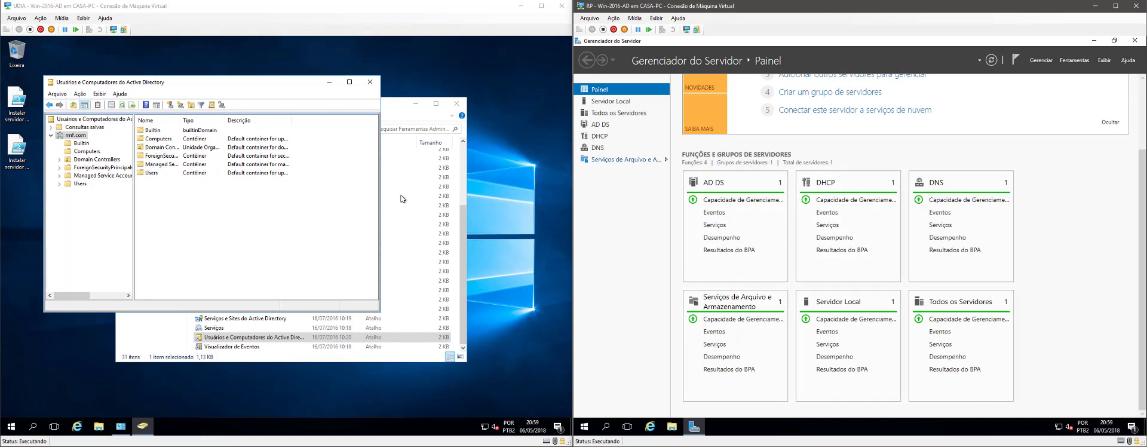
{"action": "left_click", "coordinate": [1103, 10]}
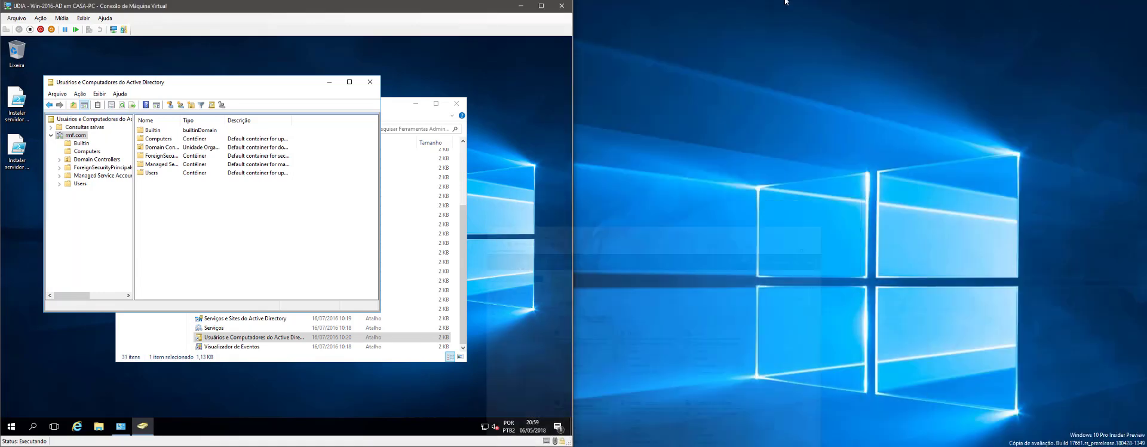
{"action": "left_click", "coordinate": [521, 7]}
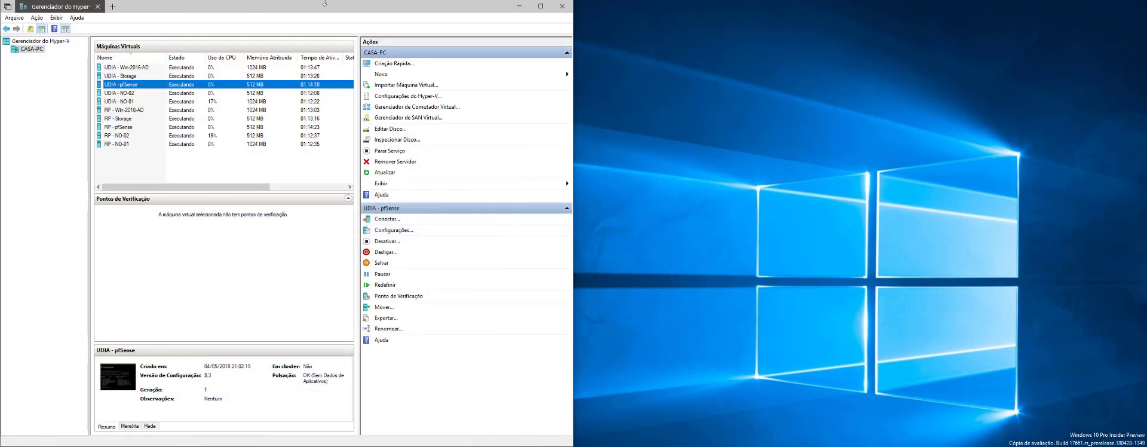
Step: Preview the open virtual machine connections and switch to UDIA - NO-01 to view its network connections
{"action": "mouse_move", "coordinate": [355, 445]}
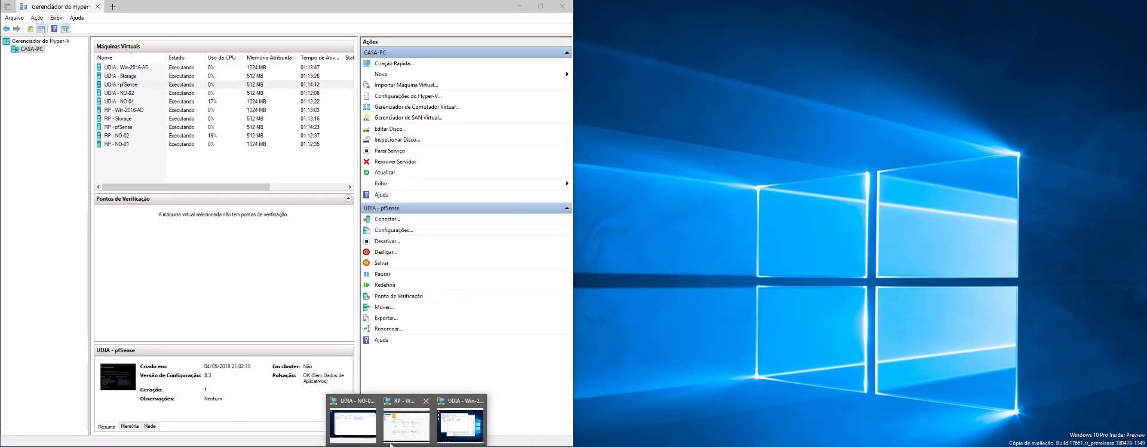
{"action": "mouse_move", "coordinate": [354, 422]}
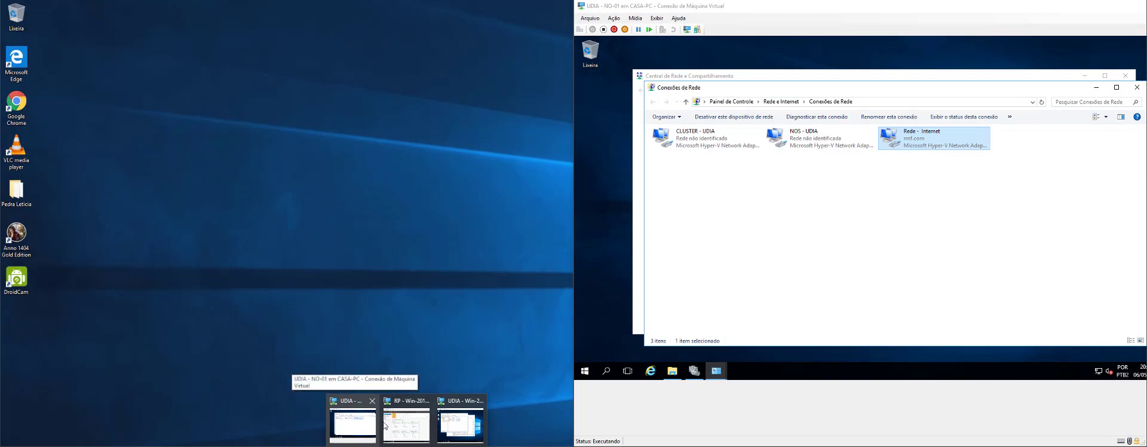
{"action": "mouse_move", "coordinate": [458, 425]}
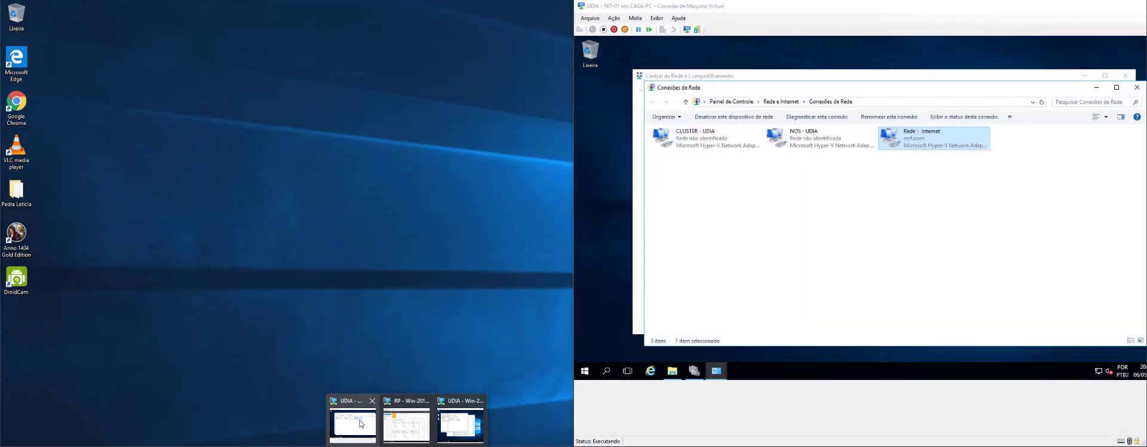
{"action": "left_click", "coordinate": [361, 424]}
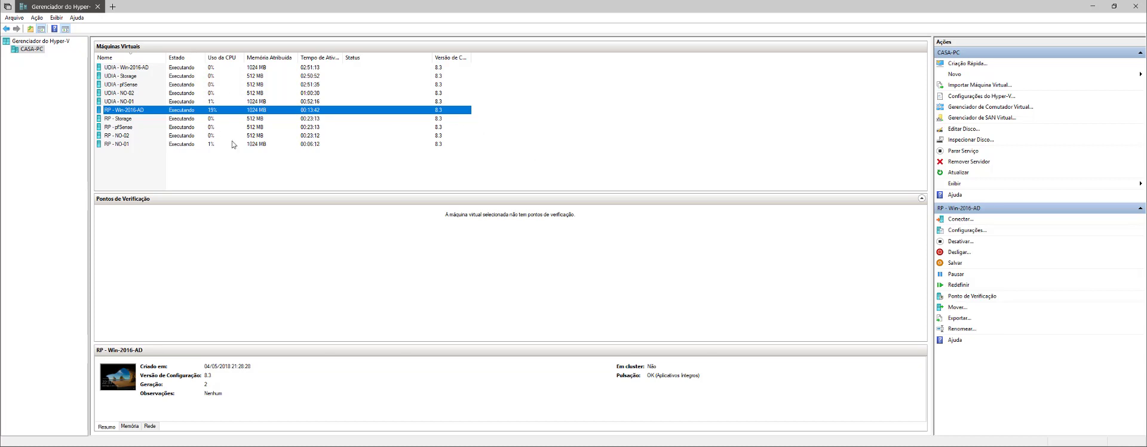
Step: Bring up the UDIA - NO-01 connection with Failover Cluster Manager and display it full screen
{"action": "left_click", "coordinate": [473, 446]}
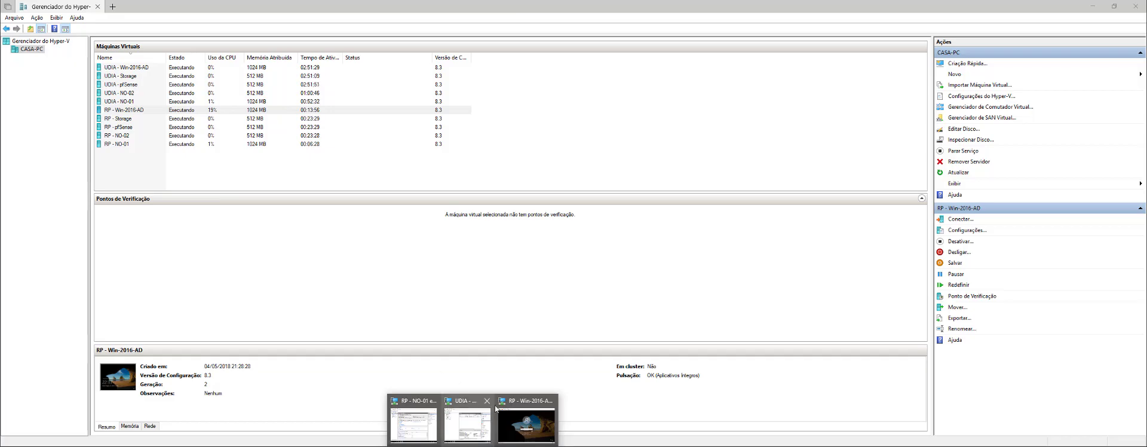
{"action": "mouse_move", "coordinate": [499, 418]}
{"action": "mouse_move", "coordinate": [460, 421]}
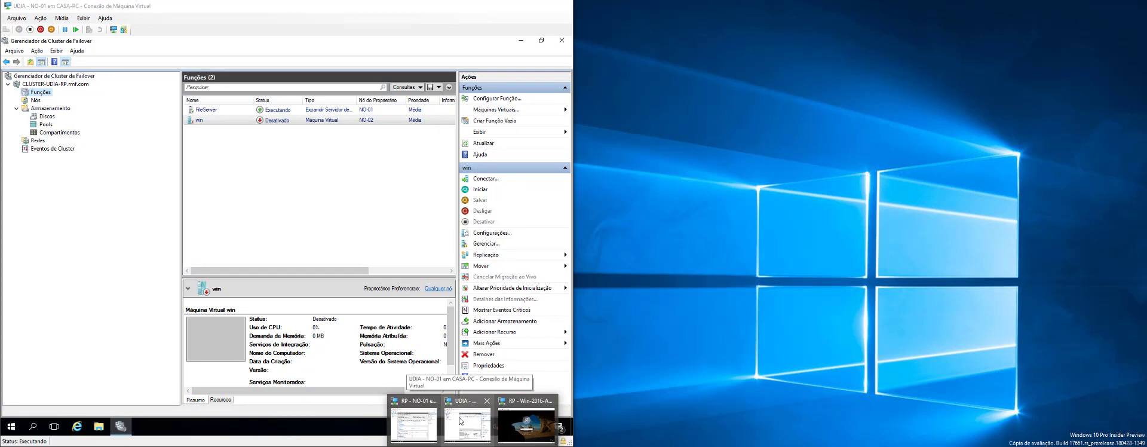
{"action": "left_click", "coordinate": [460, 420]}
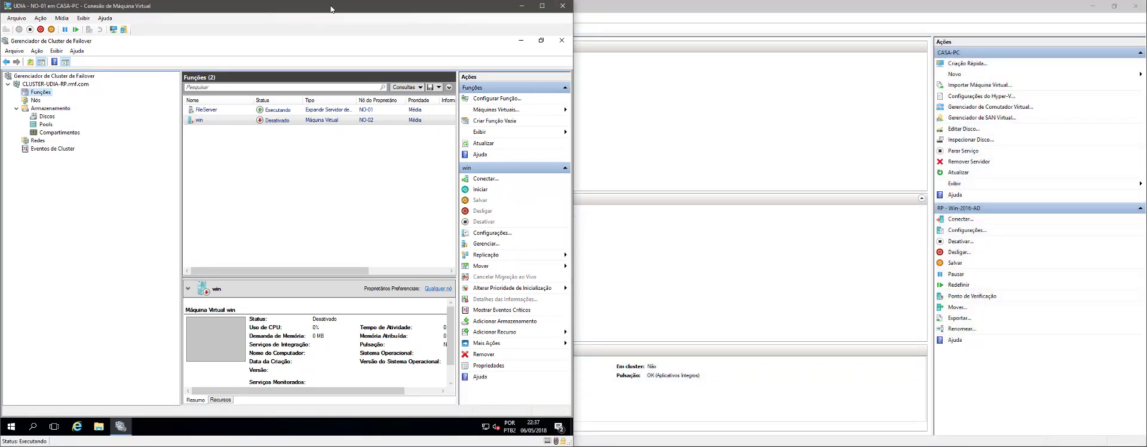
{"action": "left_click_drag", "start_coordinate": [332, 9], "coordinate": [532, 30]}
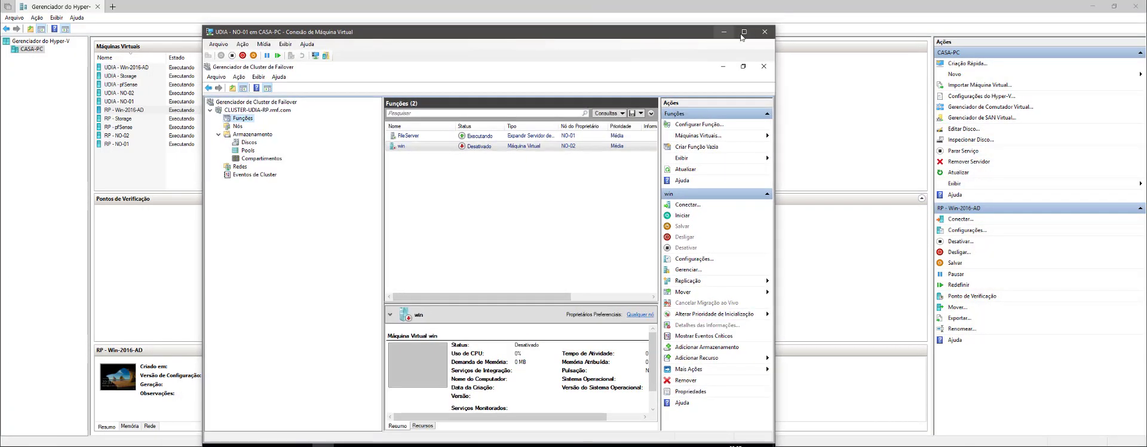
{"action": "left_click", "coordinate": [743, 32]}
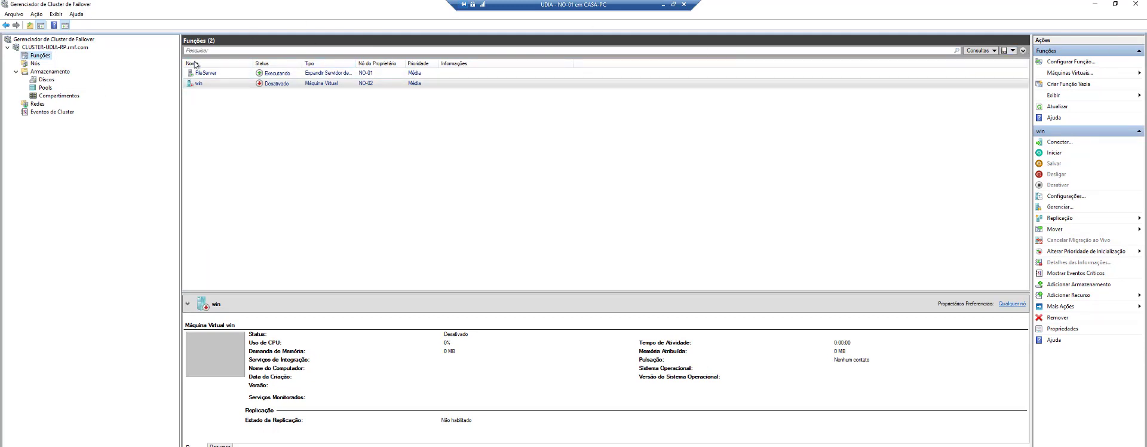
Step: List the cluster's nodes and examine NO-01's summary, network connections and roles
{"action": "left_click", "coordinate": [36, 63]}
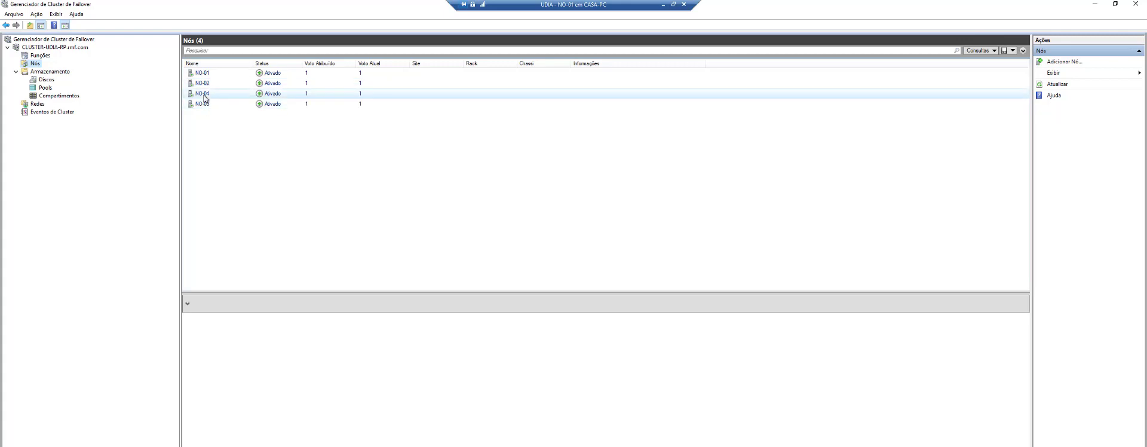
{"action": "left_click", "coordinate": [200, 74]}
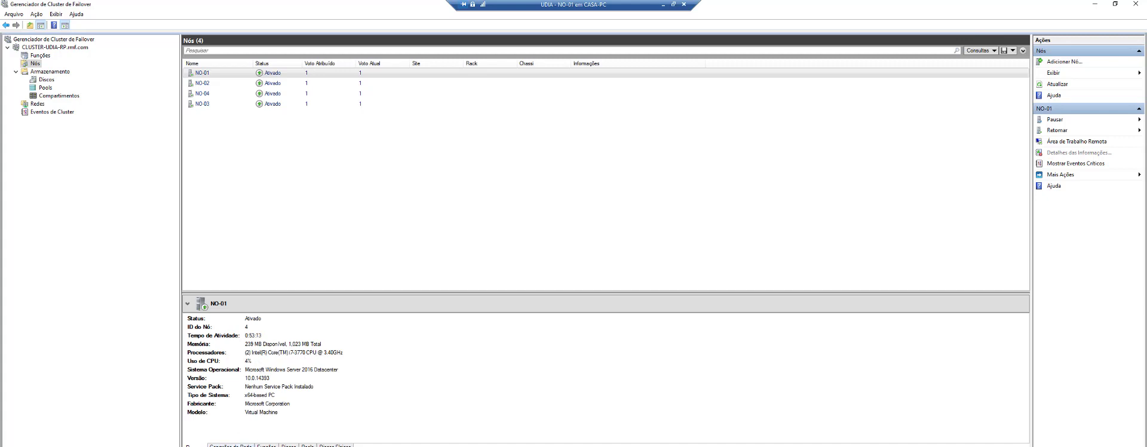
{"action": "left_click", "coordinate": [231, 445]}
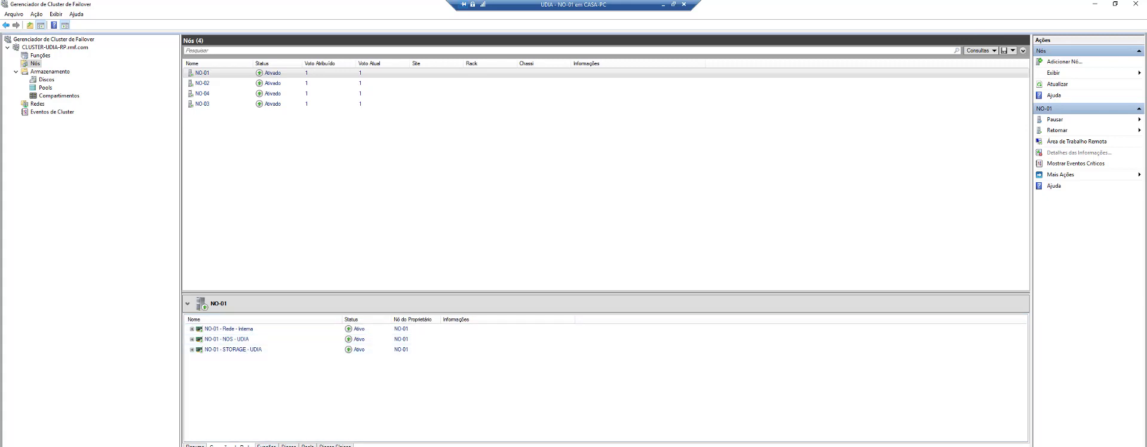
{"action": "left_click", "coordinate": [266, 445]}
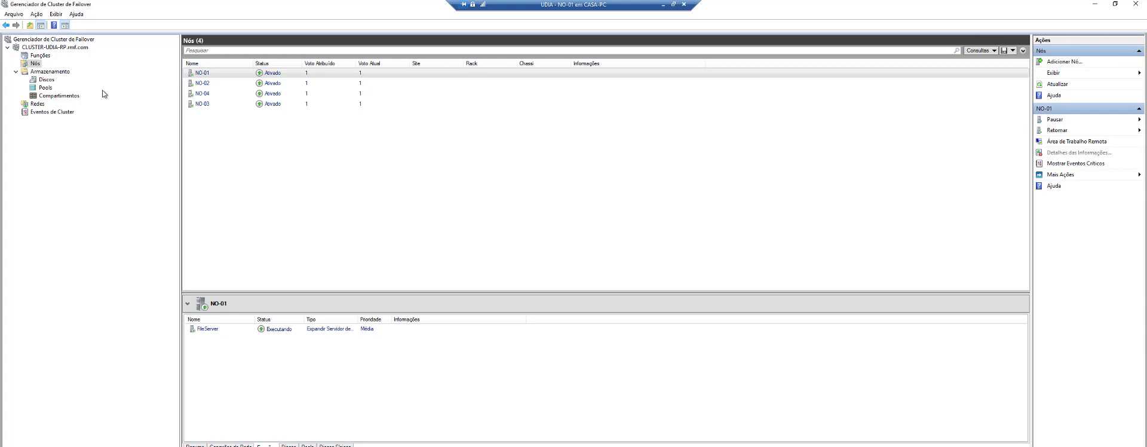
Step: List the cluster disks, widen the name and assignment columns, and examine RP - ARQUIVOS, RP - VMs and UDIA - ARQUIVOS
{"action": "left_click", "coordinate": [45, 80]}
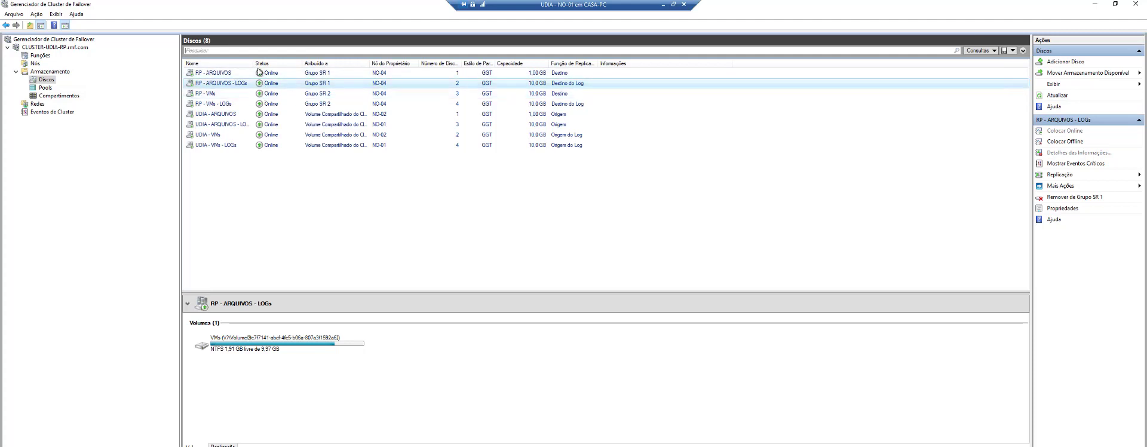
{"action": "left_click_drag", "start_coordinate": [254, 63], "coordinate": [292, 64]}
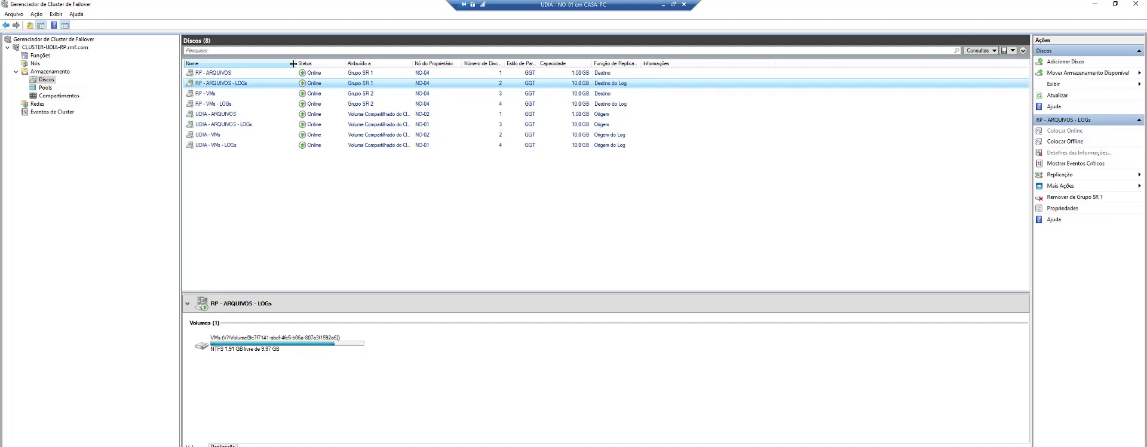
{"action": "left_click_drag", "start_coordinate": [412, 63], "coordinate": [465, 66]}
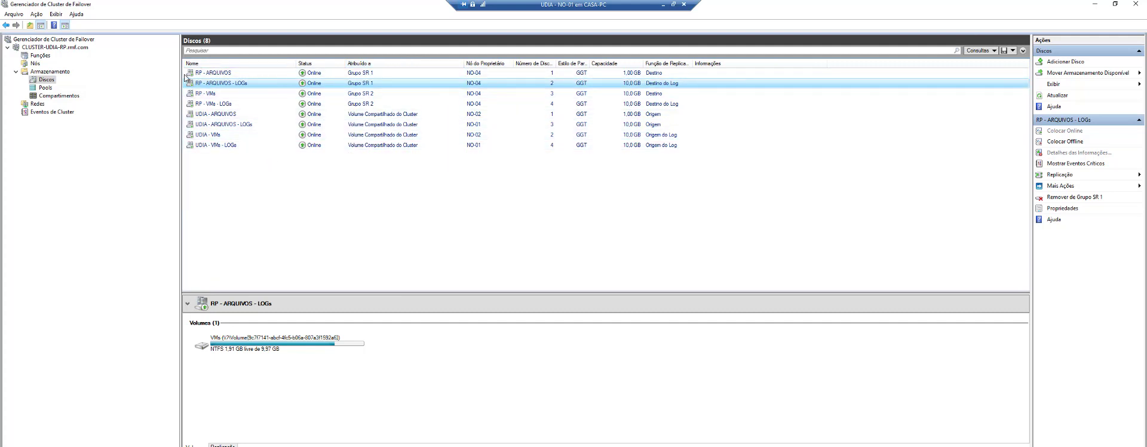
{"action": "left_click", "coordinate": [227, 75]}
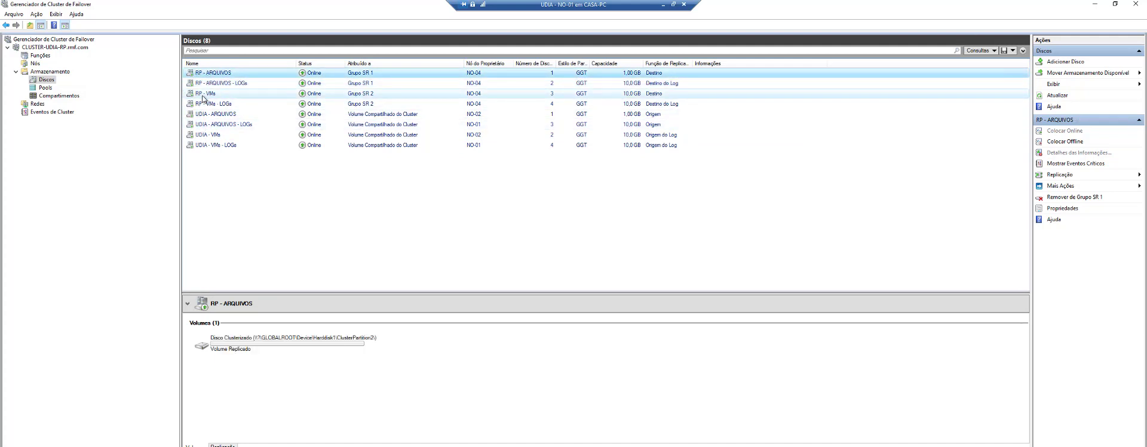
{"action": "left_click", "coordinate": [203, 96]}
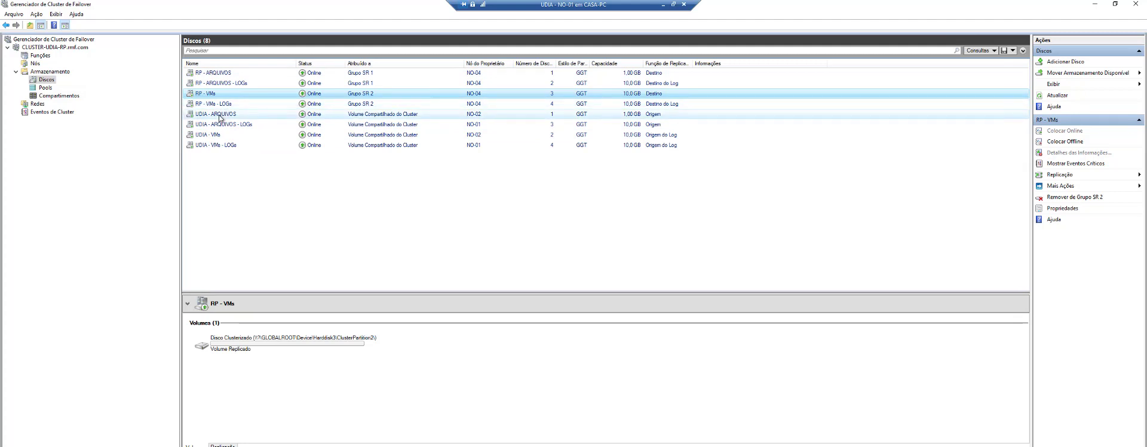
{"action": "left_click", "coordinate": [221, 117]}
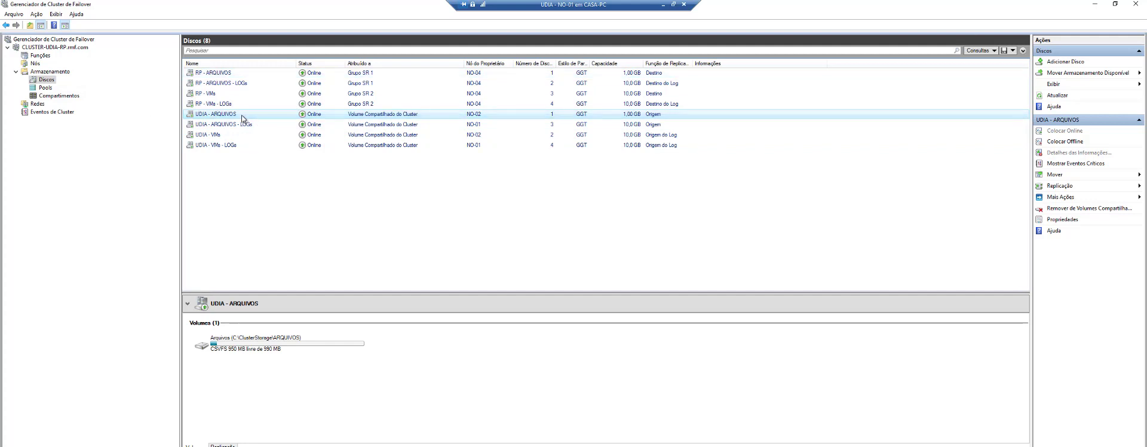
Step: List the cluster networks and examine the NO-04 and NO-03 adapter addresses on INTERNA - RP
{"action": "left_click", "coordinate": [33, 105]}
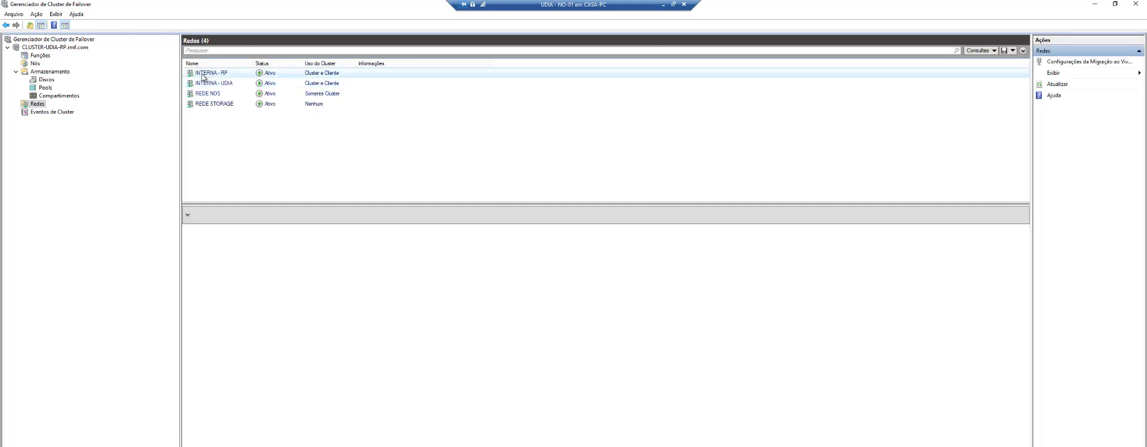
{"action": "left_click", "coordinate": [203, 75]}
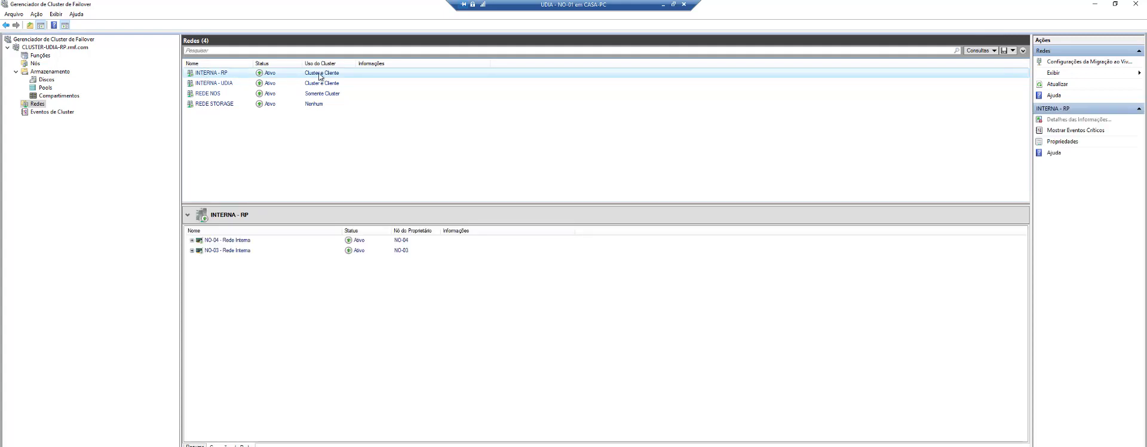
{"action": "left_click", "coordinate": [192, 240]}
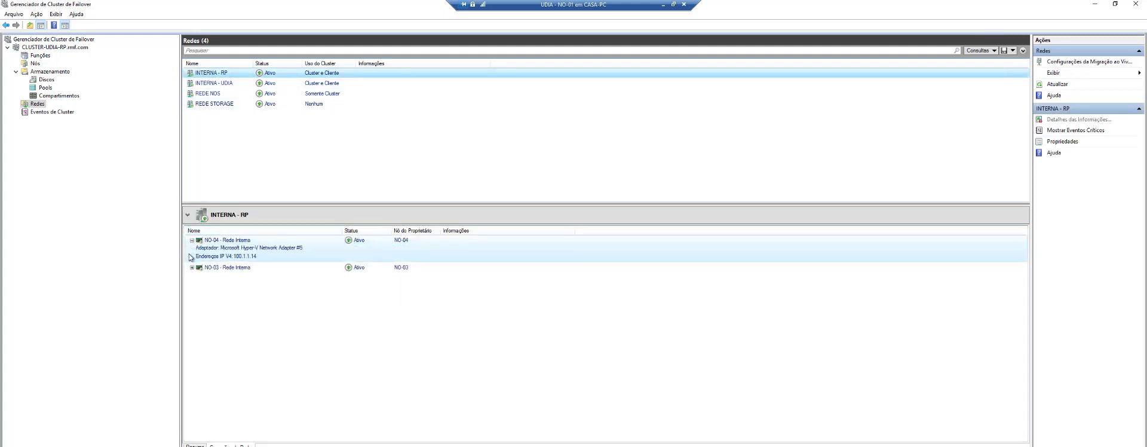
{"action": "left_click", "coordinate": [192, 267]}
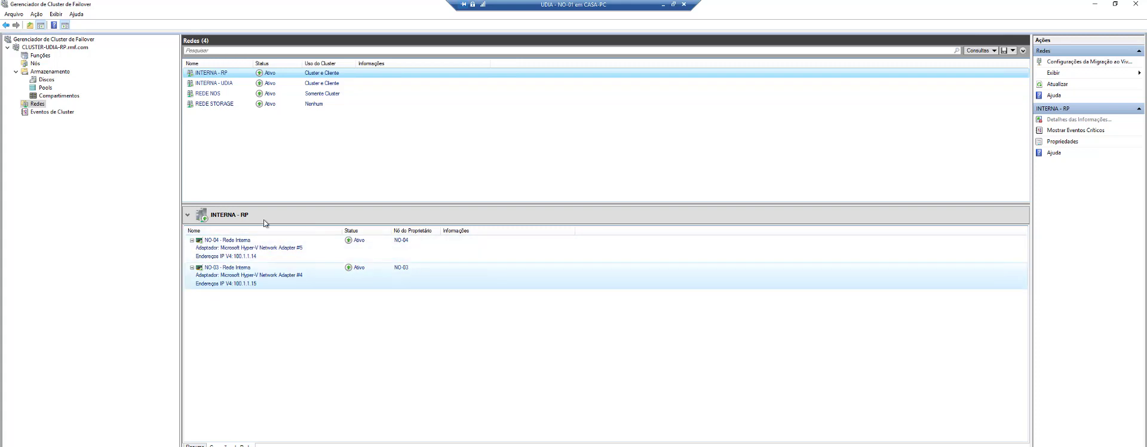
Step: Examine the NO-02 and NO-01 adapter addresses on the INTERNA - UDIA network
{"action": "left_click", "coordinate": [212, 84]}
{"action": "left_click", "coordinate": [192, 240]}
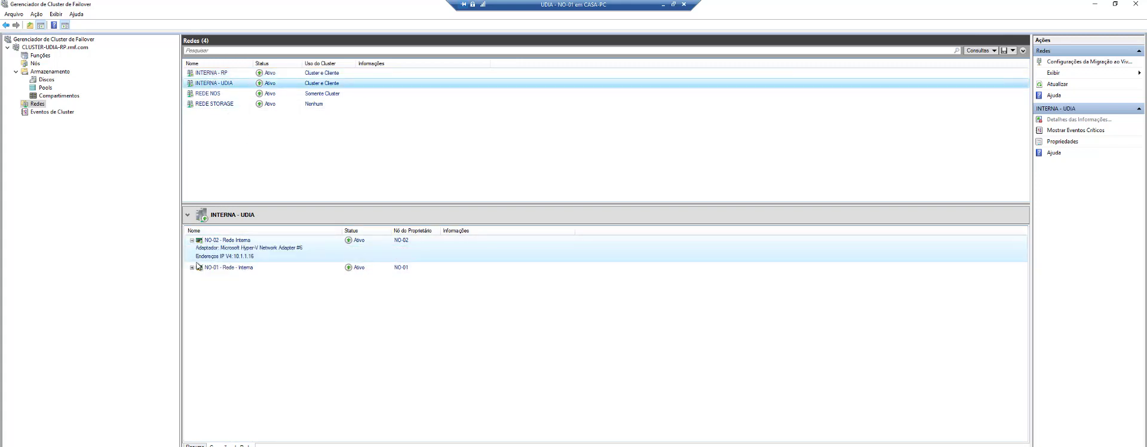
{"action": "left_click", "coordinate": [191, 267]}
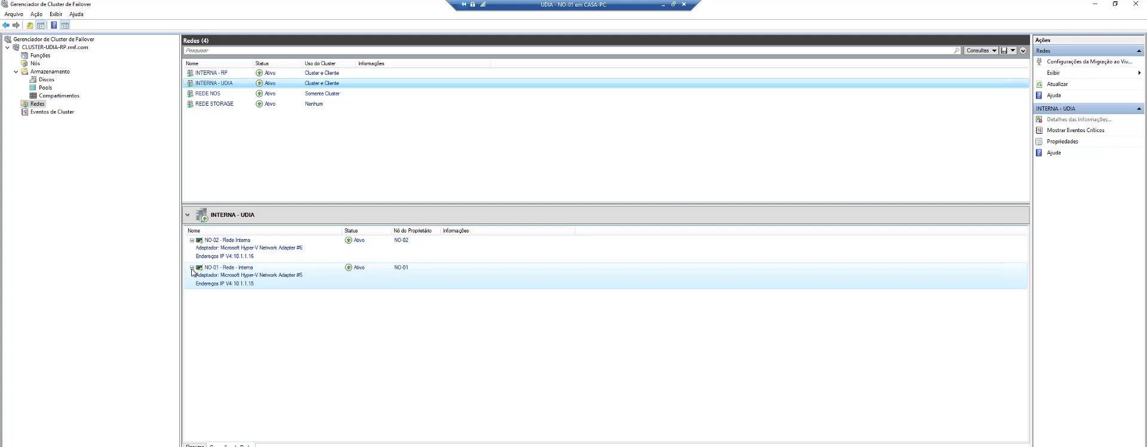
{"action": "left_click", "coordinate": [228, 279]}
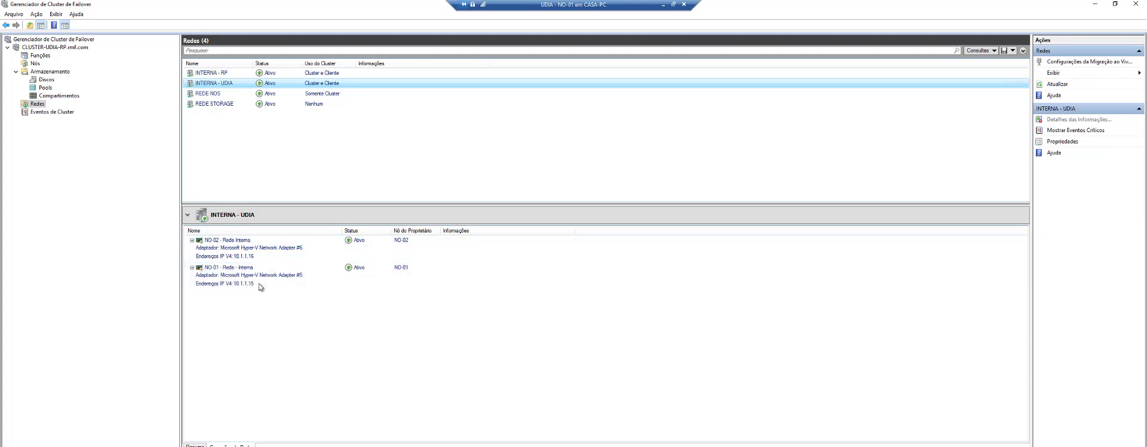
Step: Examine the adapter addresses of NO-01, NO-02, NO-04 and NO-03 on the REDE NOS cluster network
{"action": "left_click", "coordinate": [200, 94]}
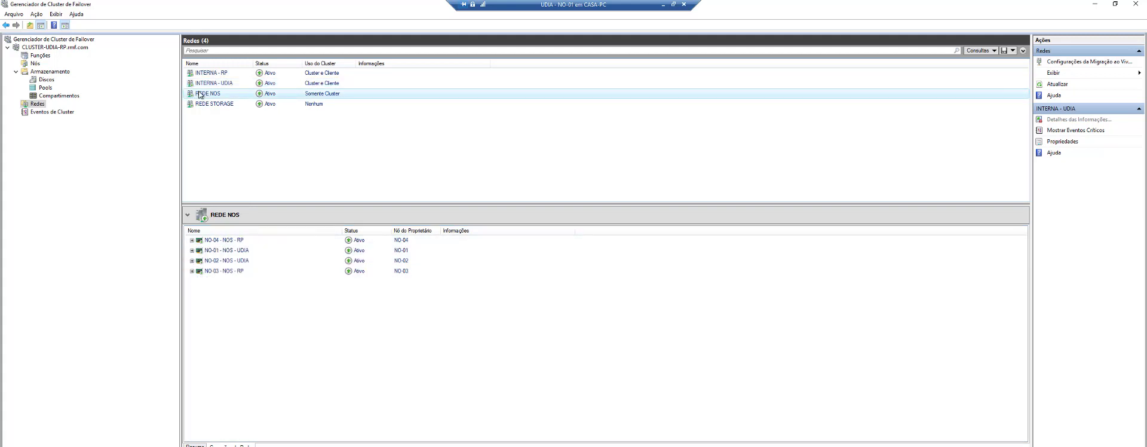
{"action": "left_click", "coordinate": [192, 251]}
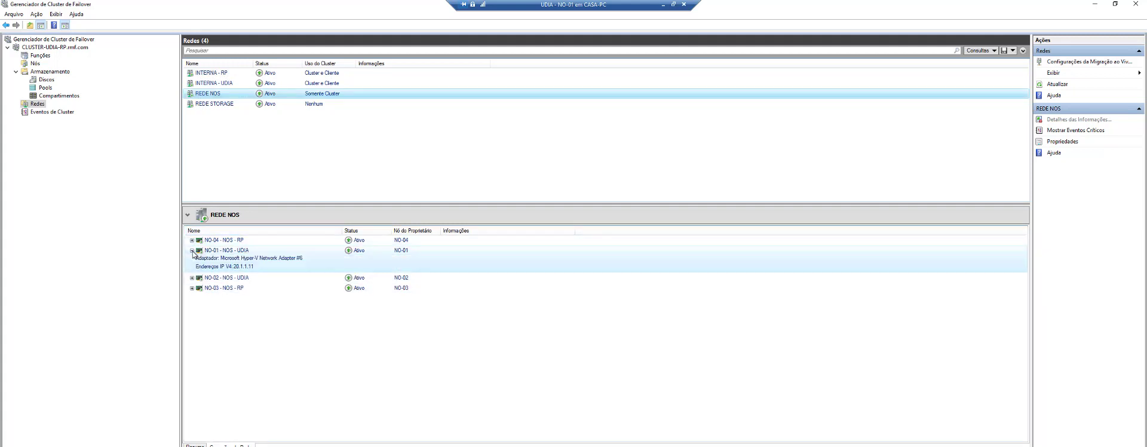
{"action": "left_click", "coordinate": [192, 278]}
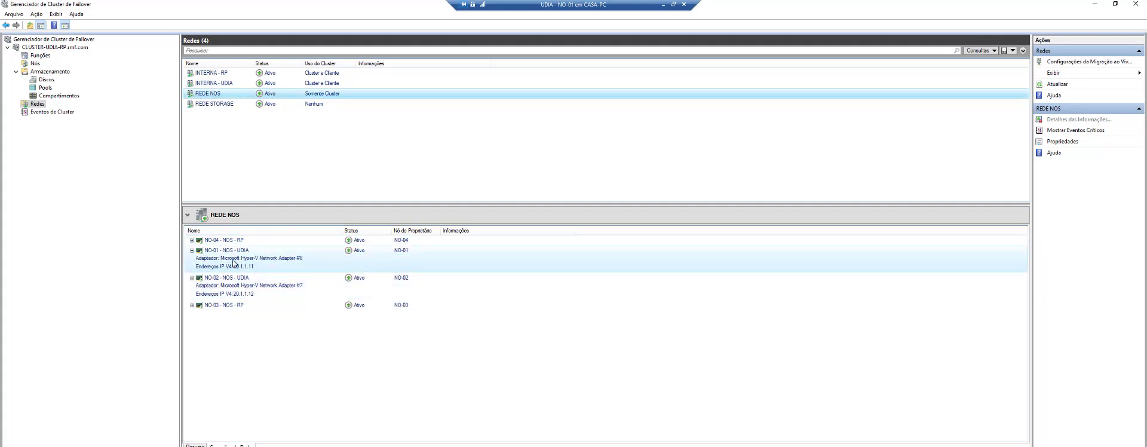
{"action": "left_click", "coordinate": [192, 240]}
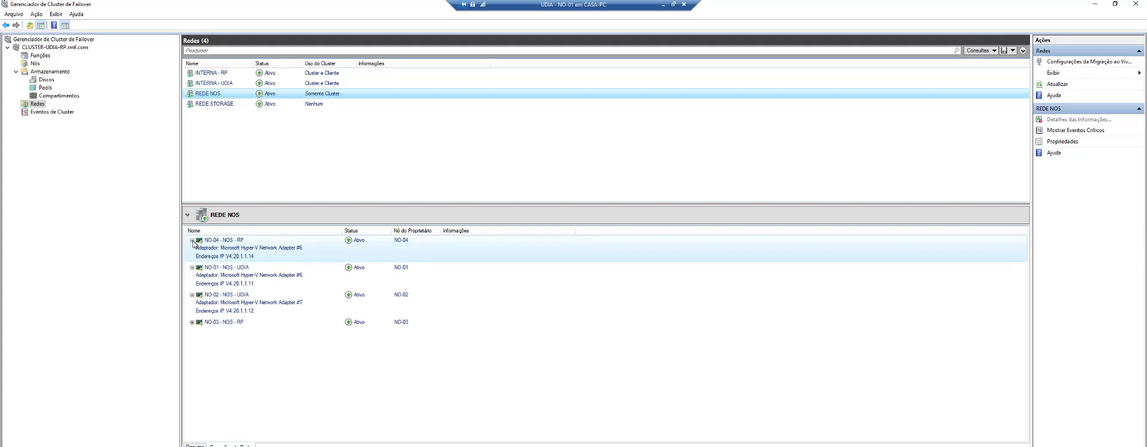
{"action": "left_click", "coordinate": [192, 322]}
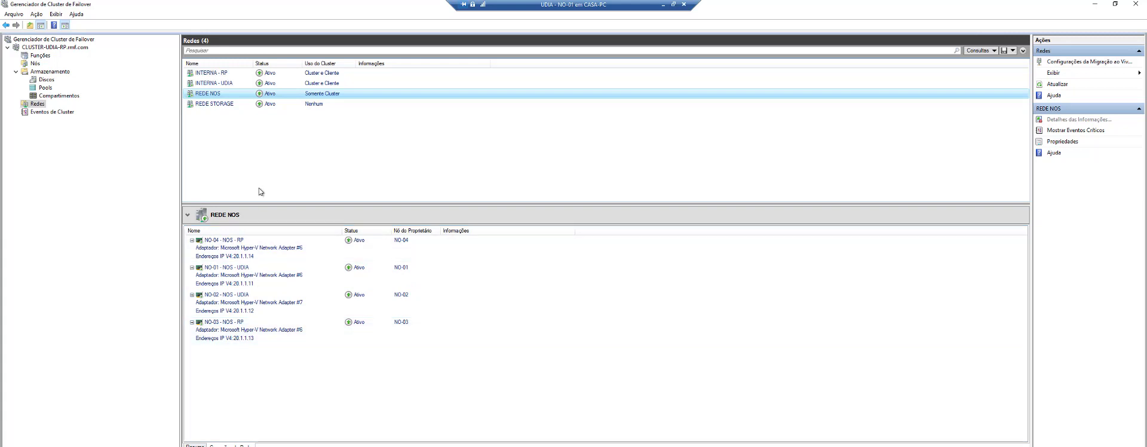
Step: Examine the adapter addresses of all four nodes on the REDE STORAGE cluster network
{"action": "left_click", "coordinate": [221, 105]}
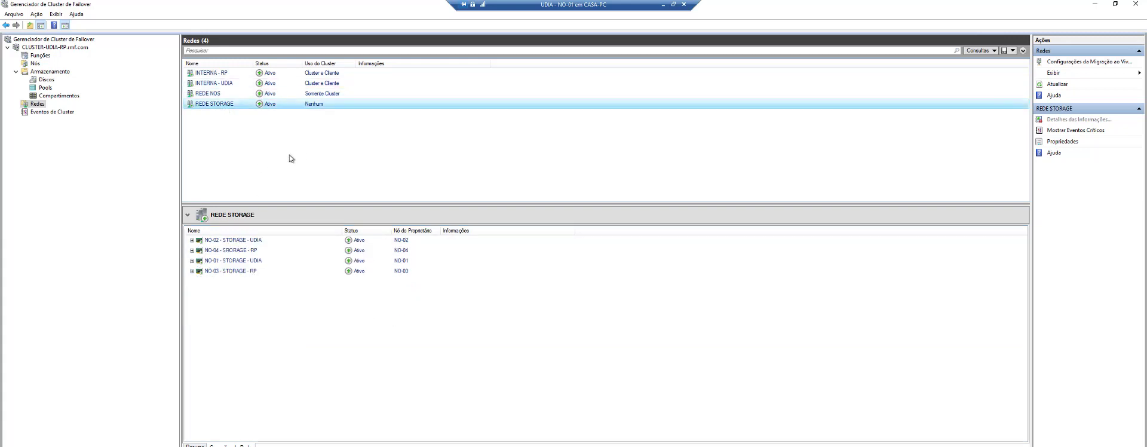
{"action": "left_click", "coordinate": [192, 240]}
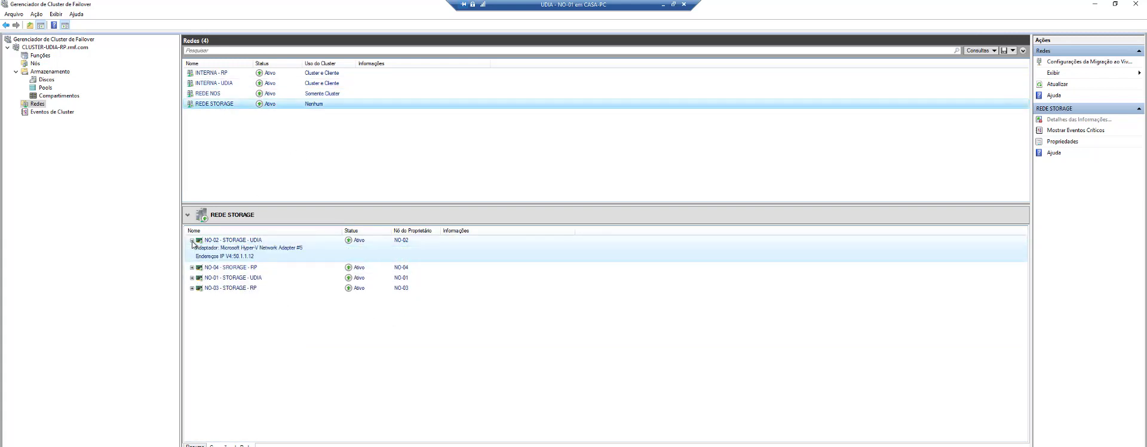
{"action": "left_click", "coordinate": [192, 269]}
{"action": "left_click", "coordinate": [192, 267]}
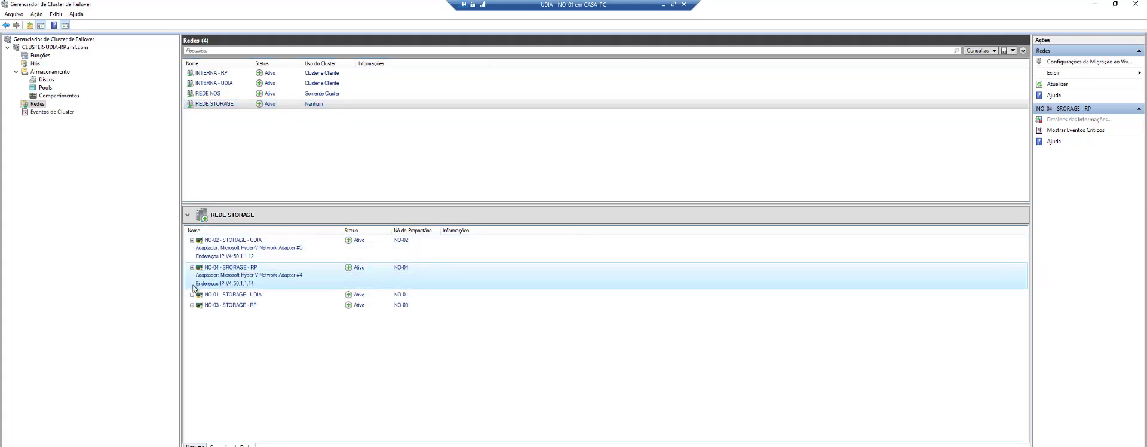
{"action": "left_click", "coordinate": [192, 294]}
{"action": "left_click", "coordinate": [195, 322]}
{"action": "left_click", "coordinate": [193, 322]}
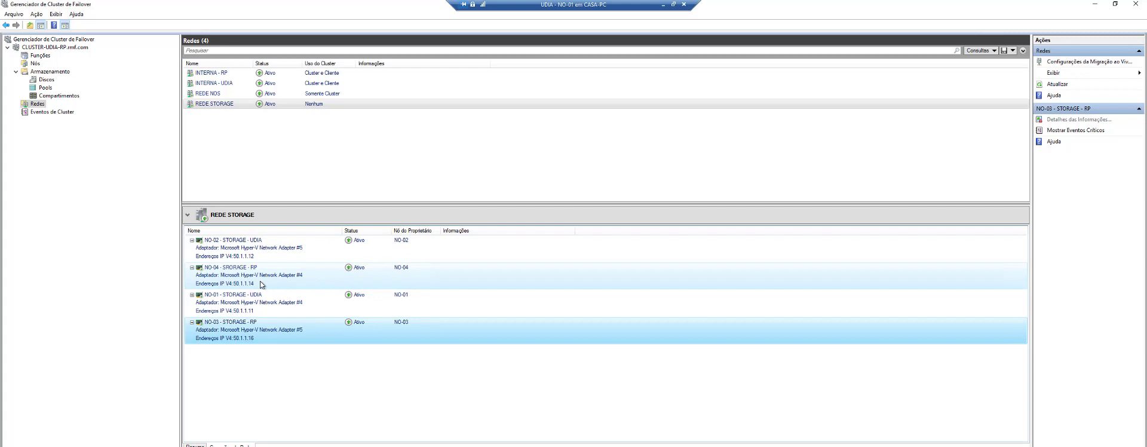
Step: Review the CLUSTER-UDIA-RP summary and its core resources, including the server name's IP addresses and the file share witness
{"action": "left_click", "coordinate": [45, 81]}
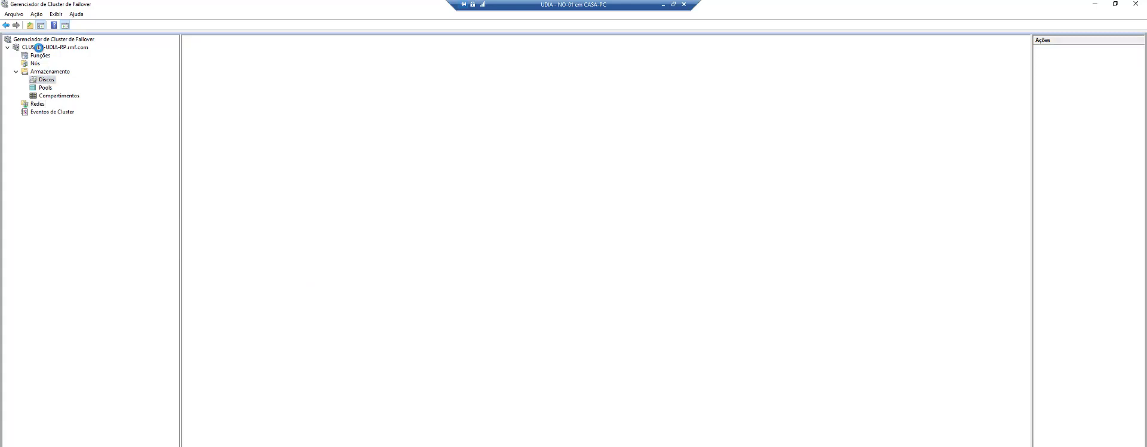
{"action": "left_click", "coordinate": [39, 47]}
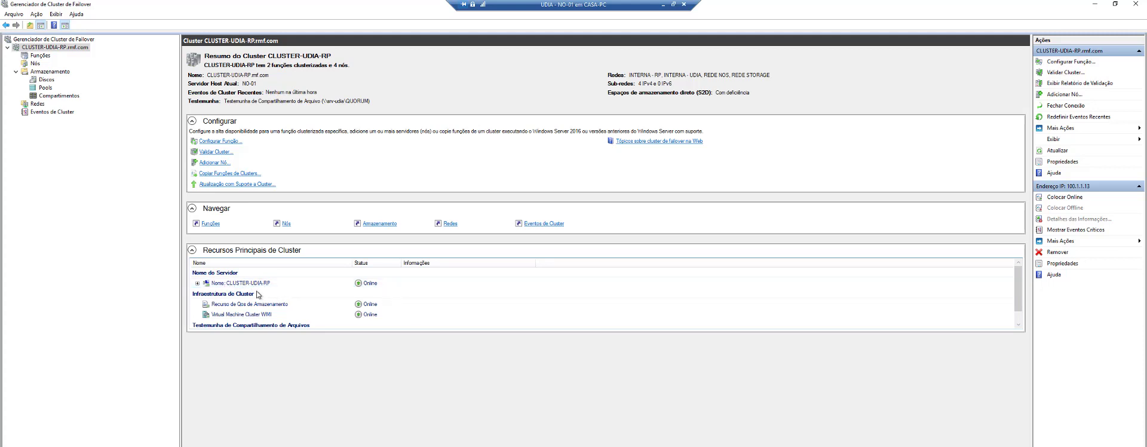
{"action": "left_click", "coordinate": [197, 283]}
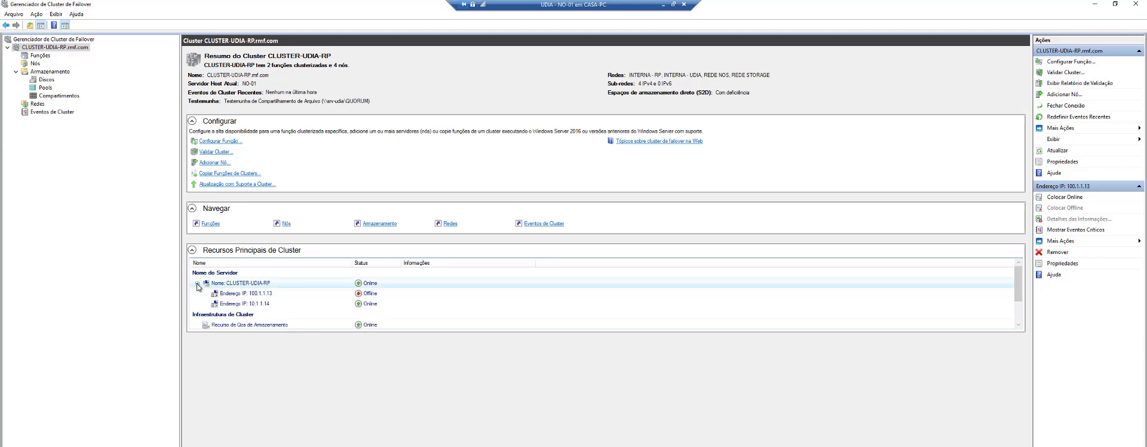
{"action": "scroll", "coordinate": [261, 305], "scroll_direction": "down", "scroll_amount": 1}
{"action": "scroll", "coordinate": [266, 305], "scroll_direction": "up", "scroll_amount": 1}
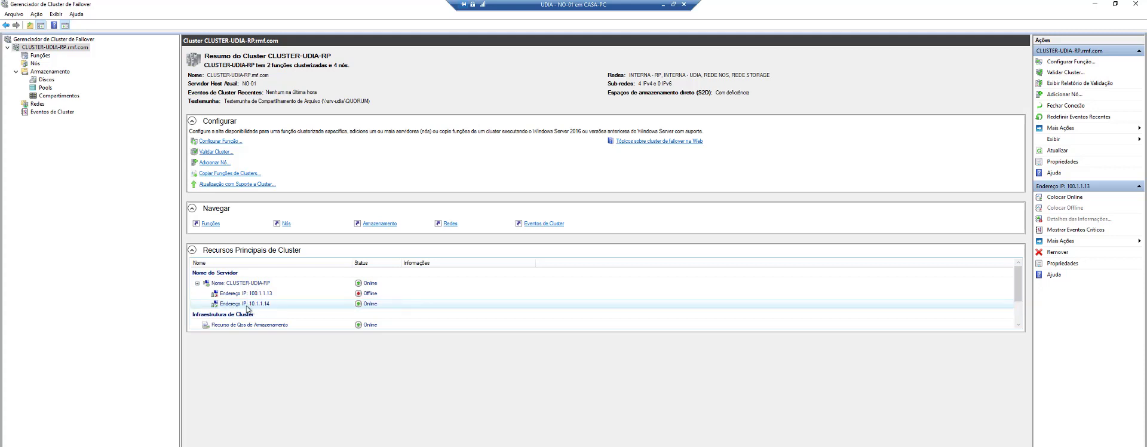
{"action": "scroll", "coordinate": [271, 299], "scroll_direction": "down", "scroll_amount": 1}
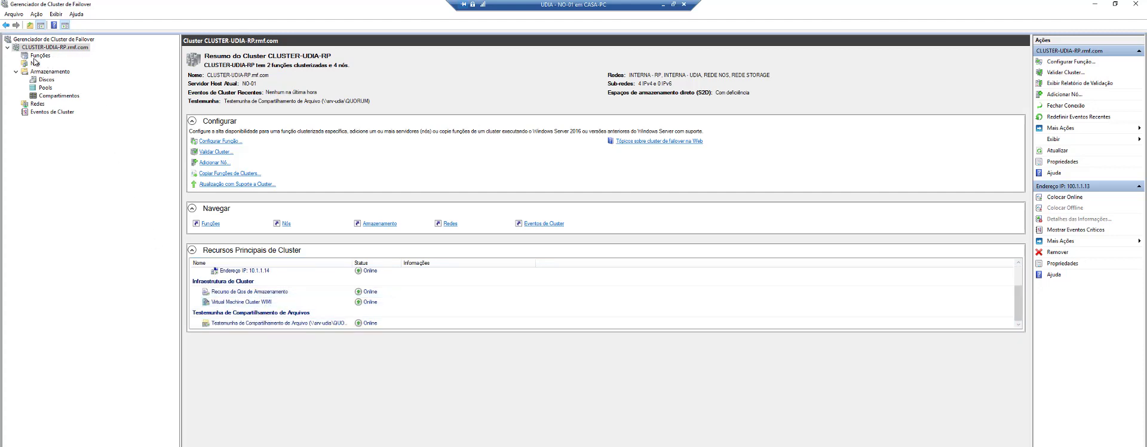
Step: List the cluster disks and examine the data and log volumes of UDIA - ARQUIVOS and RP - ARQUIVOS
{"action": "left_click", "coordinate": [45, 80]}
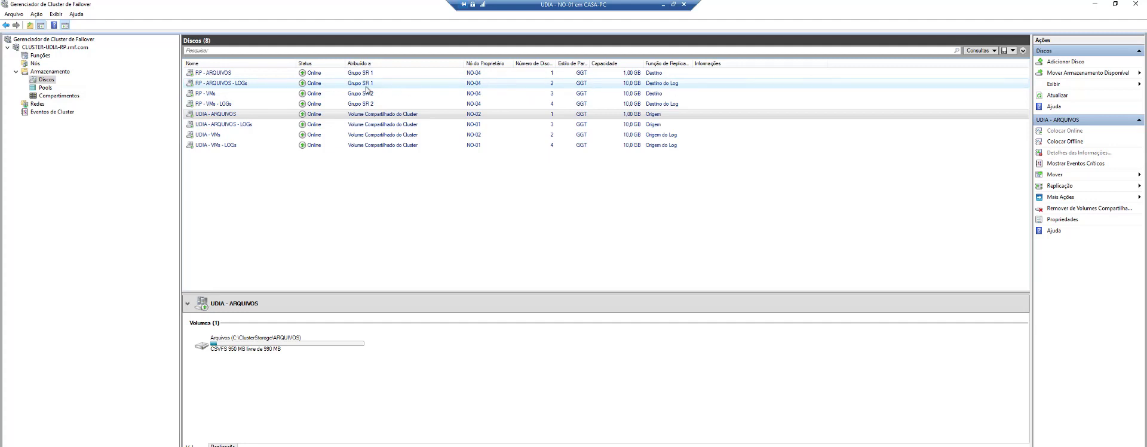
{"action": "left_click", "coordinate": [418, 124]}
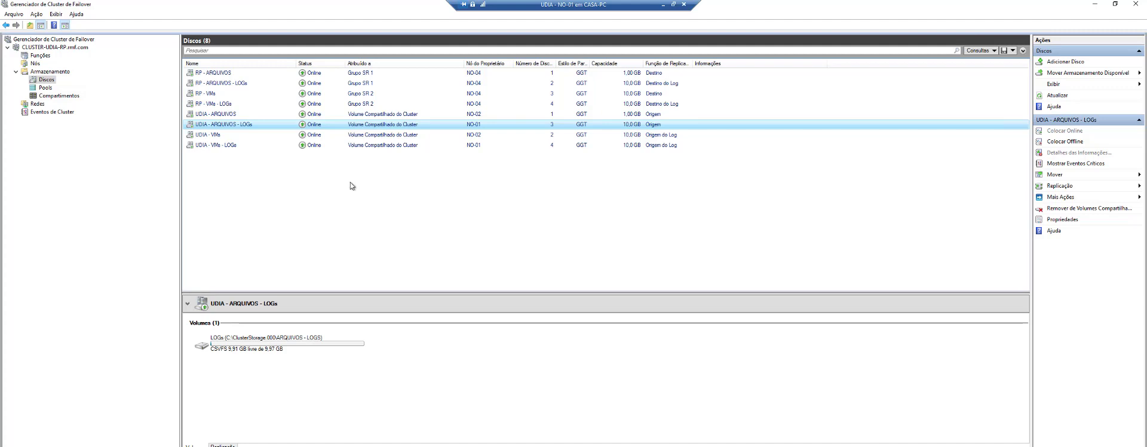
{"action": "left_click", "coordinate": [209, 114]}
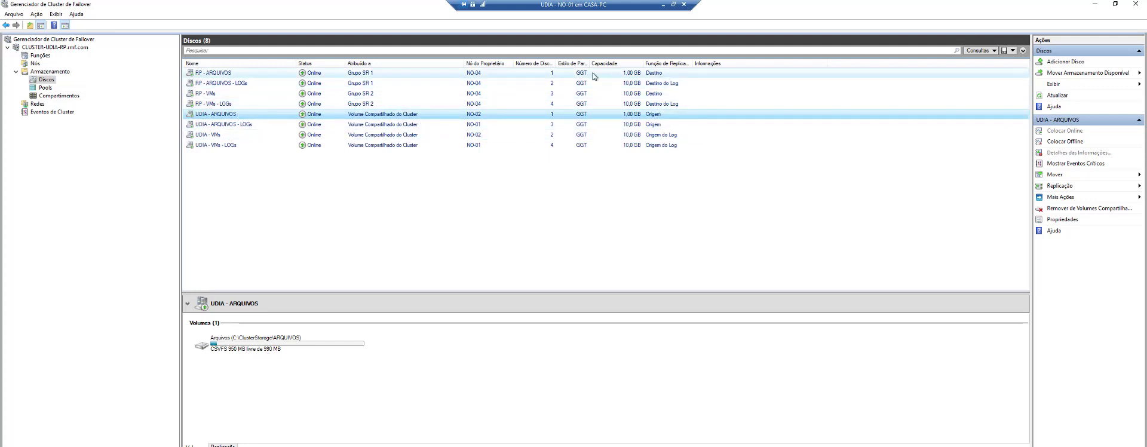
{"action": "left_click", "coordinate": [209, 73]}
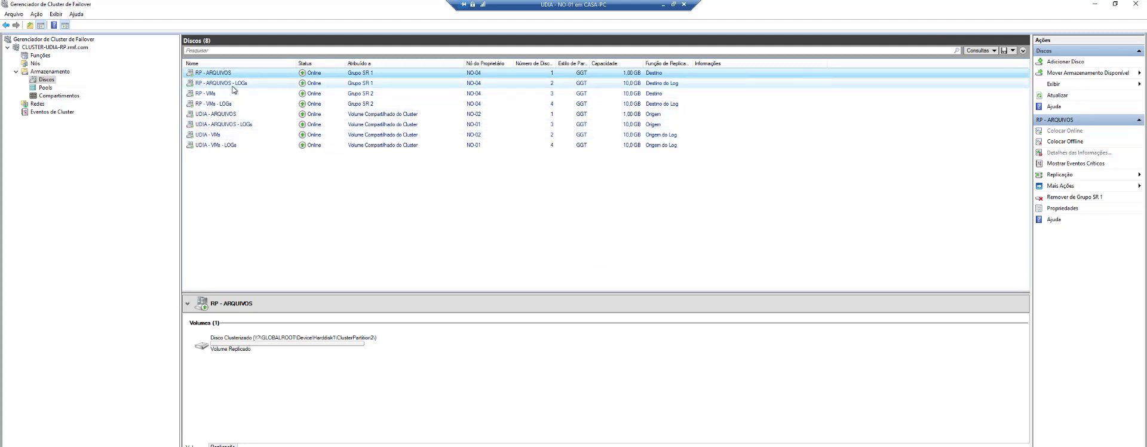
{"action": "left_click", "coordinate": [220, 118], "text": "ctrl"}
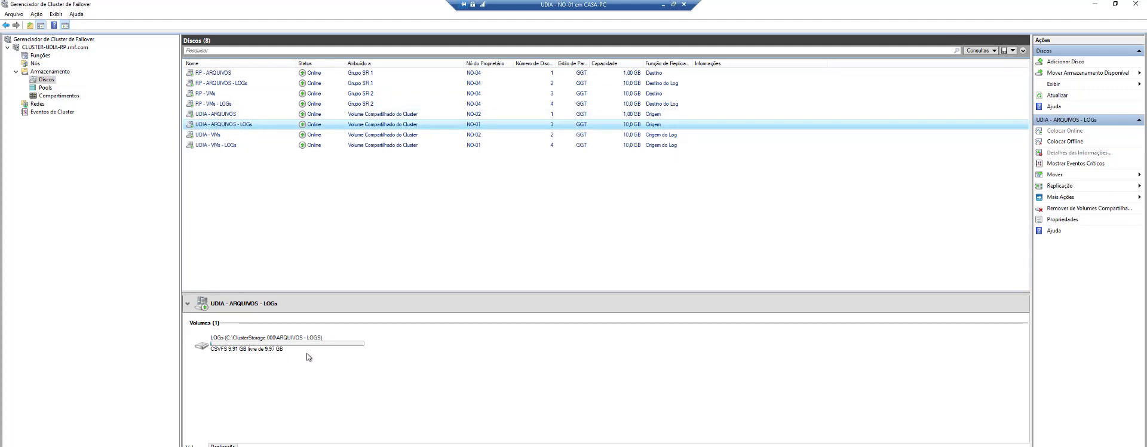
{"action": "left_click", "coordinate": [220, 85]}
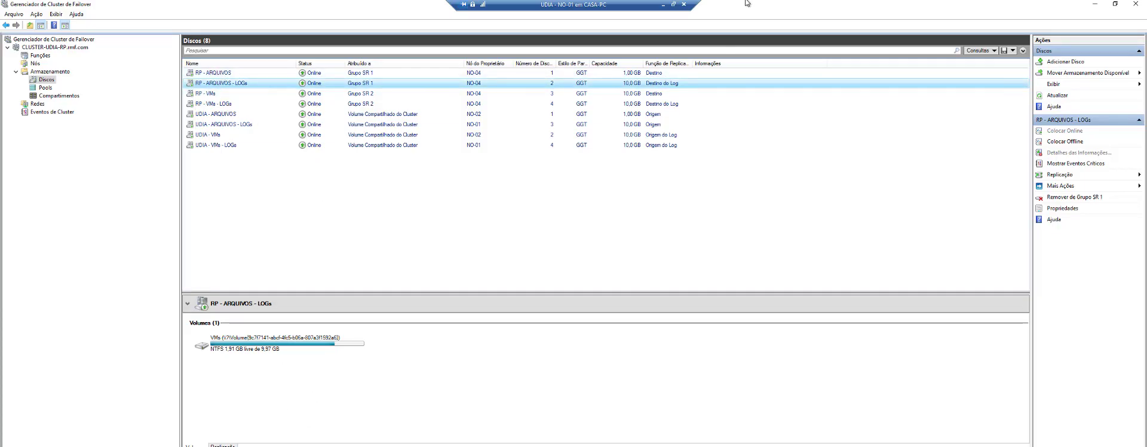
Step: Compare the UDIA - VMs volume with the RP - ARQUIVOS - LOGs and UDIA - ARQUIVOS - LOGs volumes
{"action": "left_click", "coordinate": [223, 125]}
{"action": "left_click", "coordinate": [620, 136]}
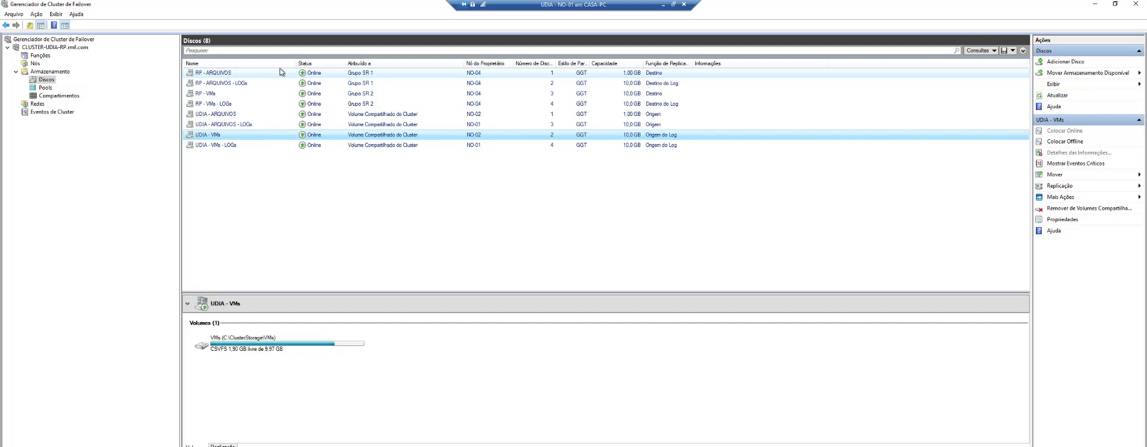
{"action": "left_click", "coordinate": [240, 85]}
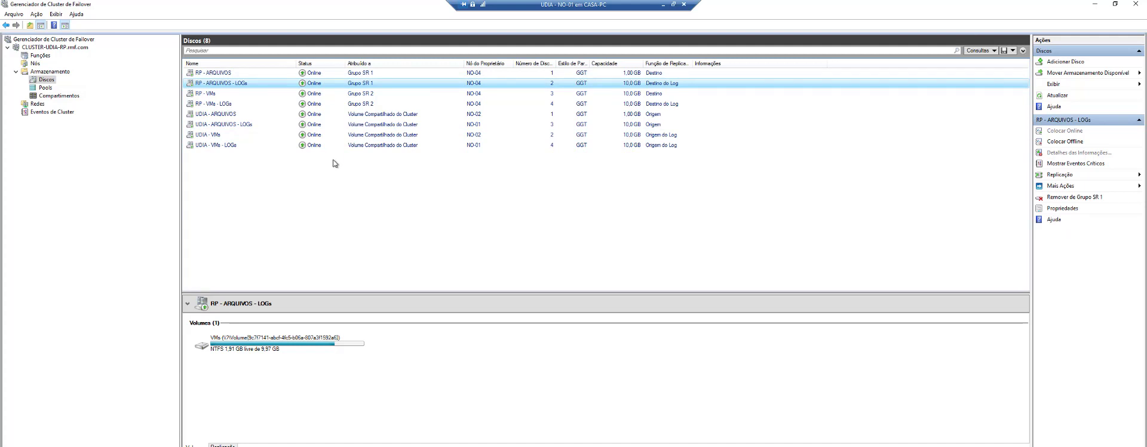
{"action": "left_click", "coordinate": [251, 125]}
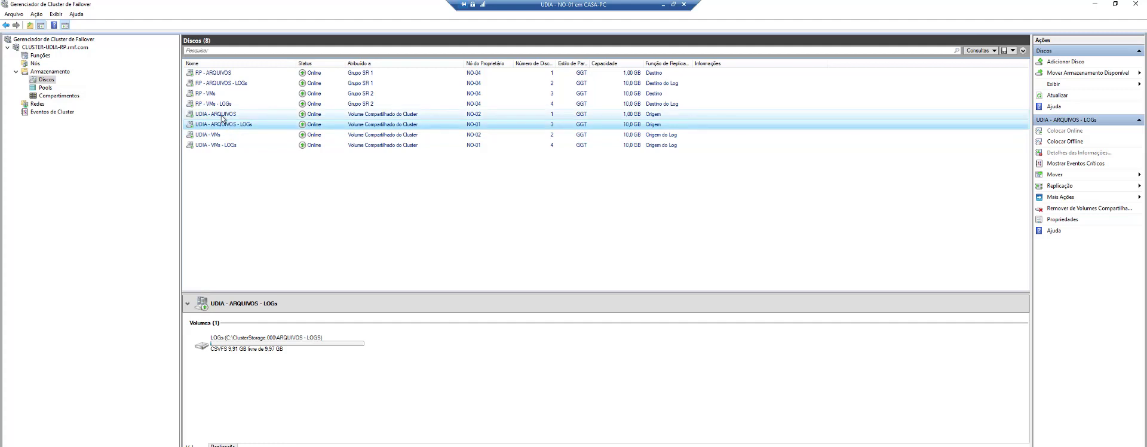
Step: Compare the volumes and replication roles of UDIA - ARQUIVOS, UDIA - ARQUIVOS - LOGs and UDIA - VMs
{"action": "left_click", "coordinate": [223, 114]}
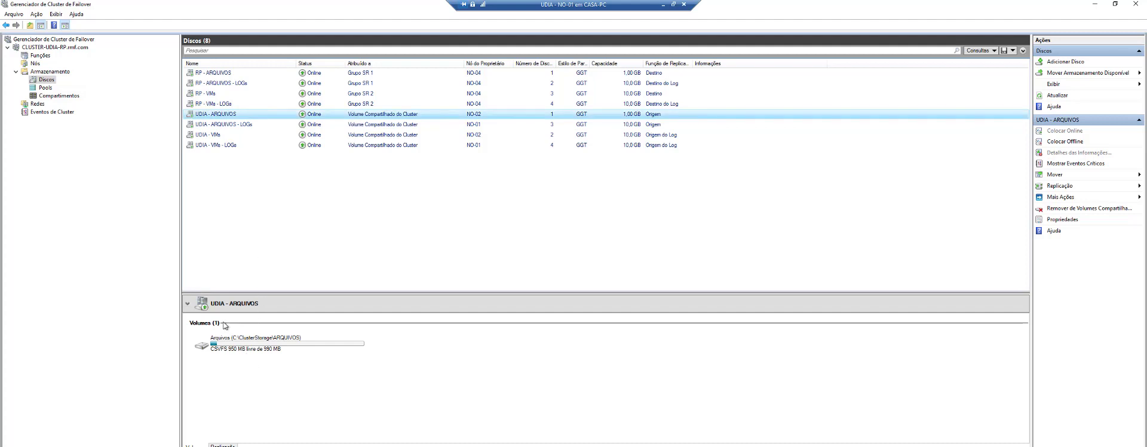
{"action": "left_click", "coordinate": [227, 127]}
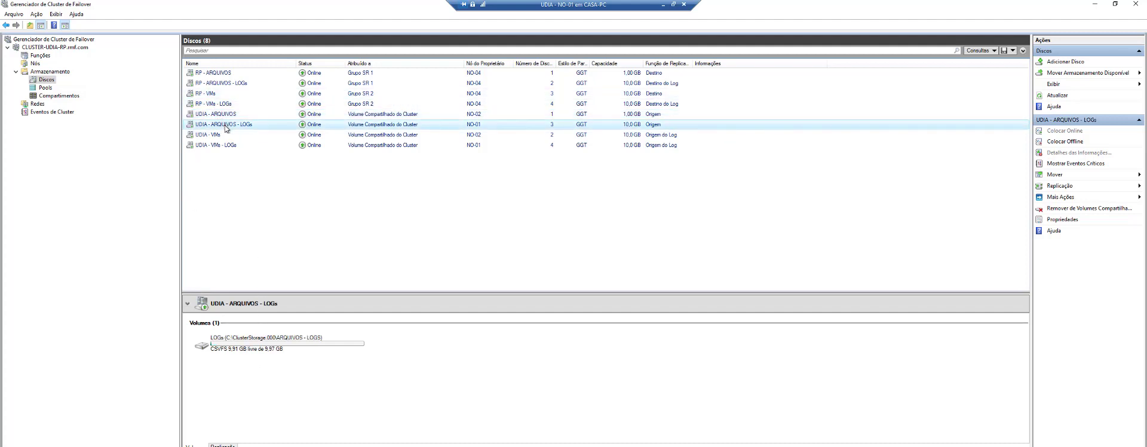
{"action": "key", "text": "Up"}
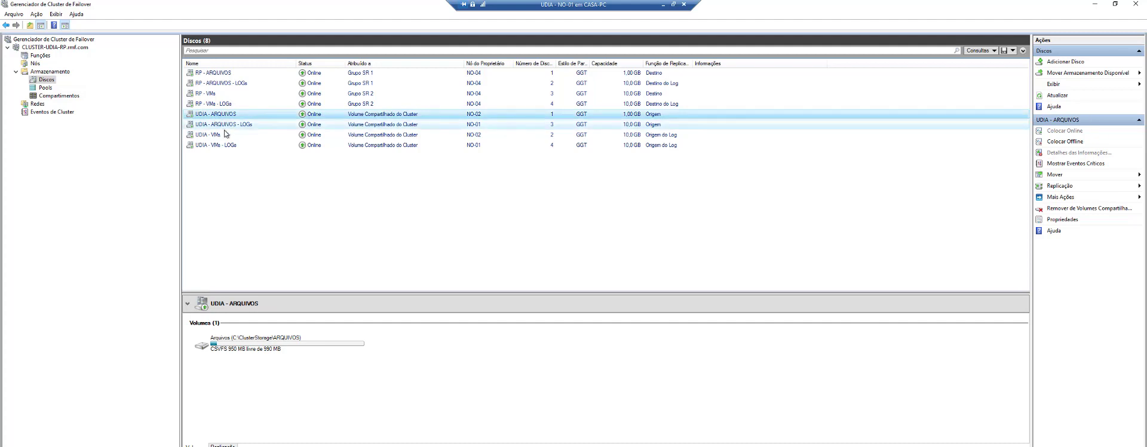
{"action": "left_click", "coordinate": [230, 127]}
{"action": "left_click", "coordinate": [226, 115]}
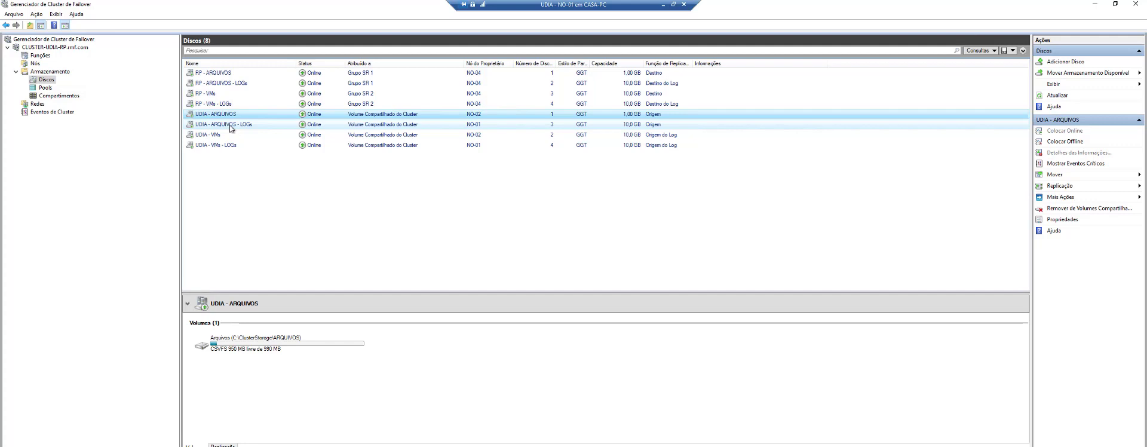
{"action": "left_click", "coordinate": [231, 127]}
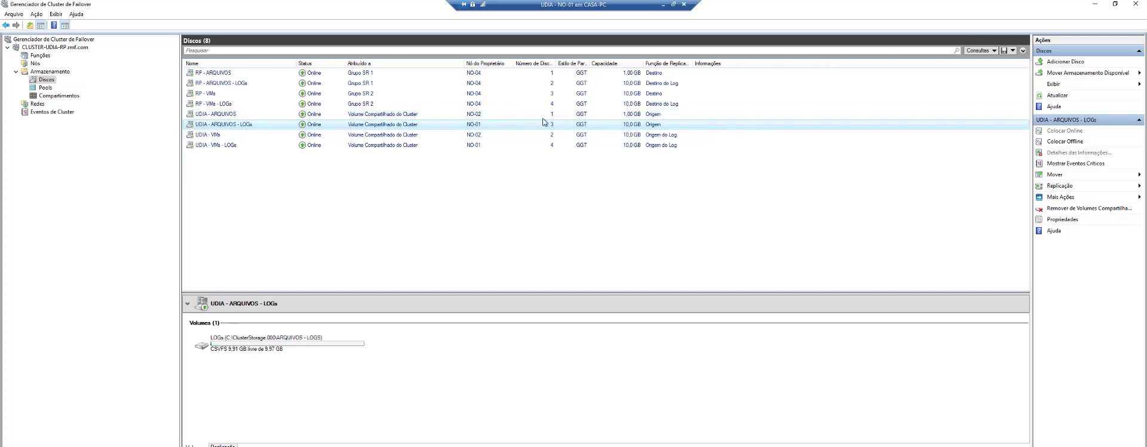
{"action": "left_click", "coordinate": [216, 115]}
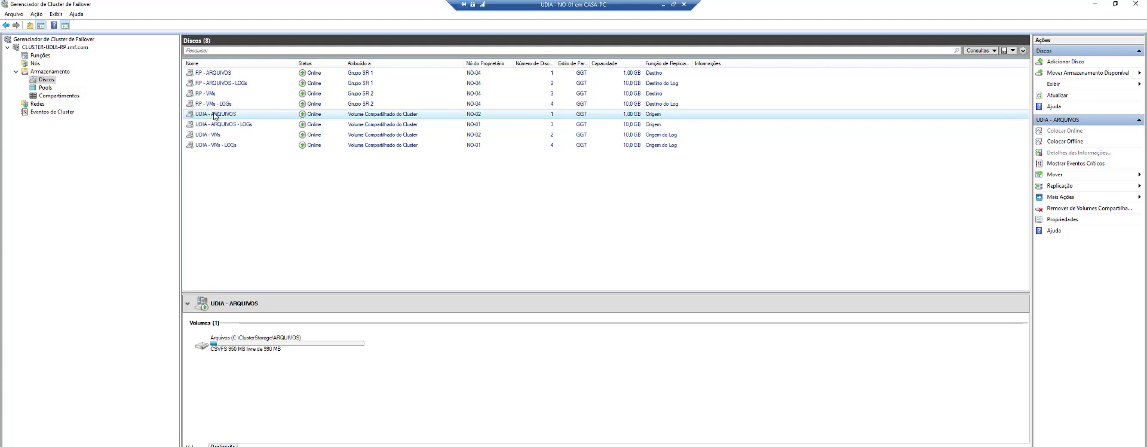
{"action": "left_click", "coordinate": [216, 124]}
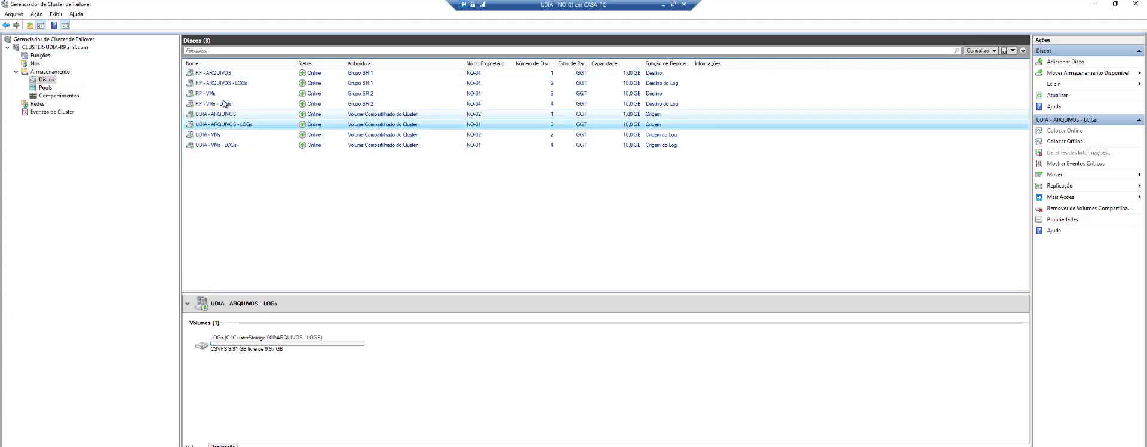
{"action": "left_click", "coordinate": [201, 135]}
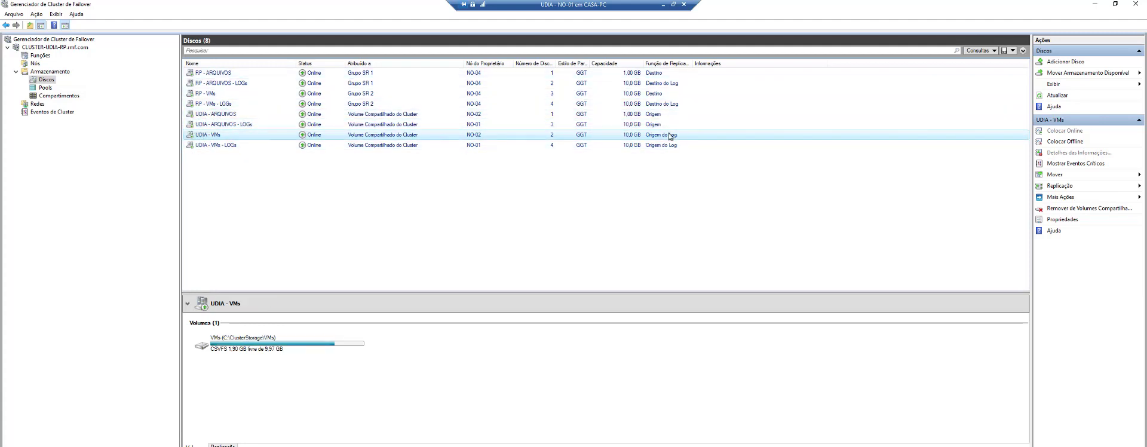
{"action": "left_click", "coordinate": [634, 124]}
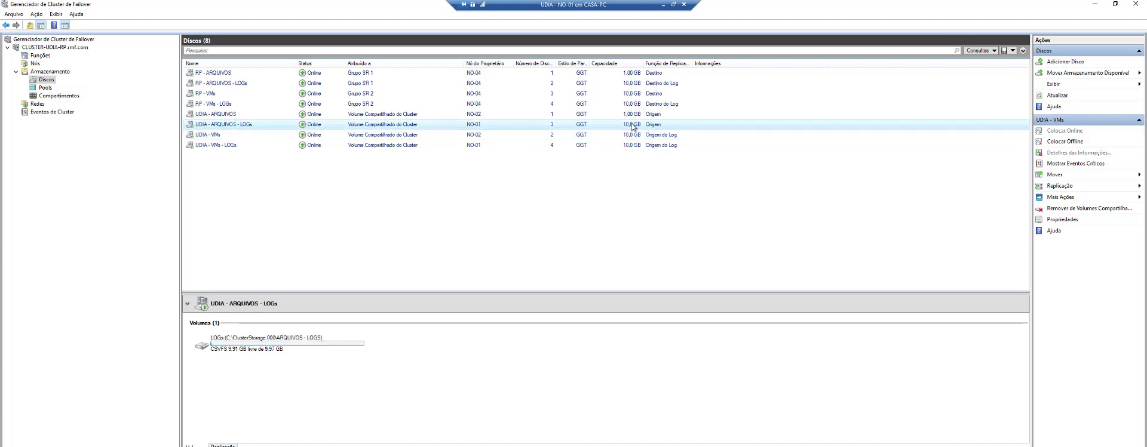
Step: Show the replication details of the UDIA - ARQUIVOS disk and enlarge the details area to fit all its replicated disks
{"action": "left_click", "coordinate": [220, 117]}
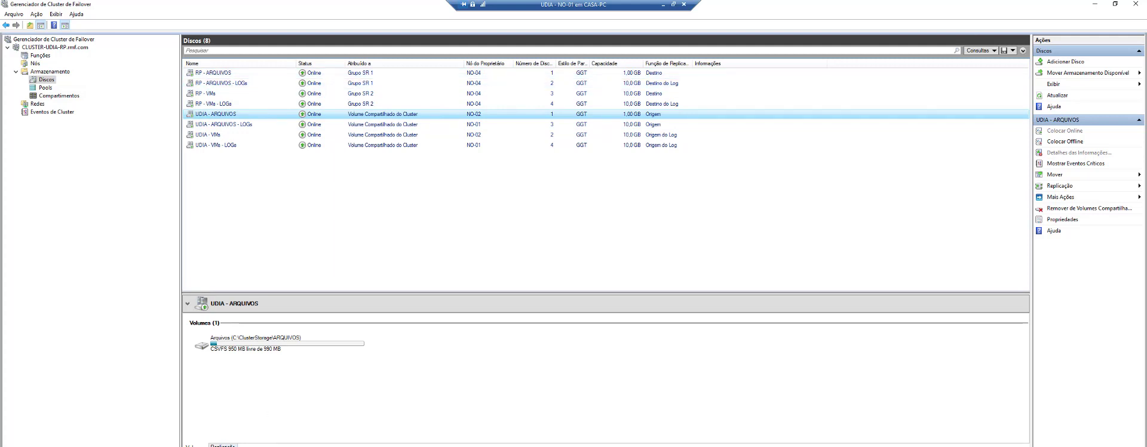
{"action": "left_click", "coordinate": [223, 446]}
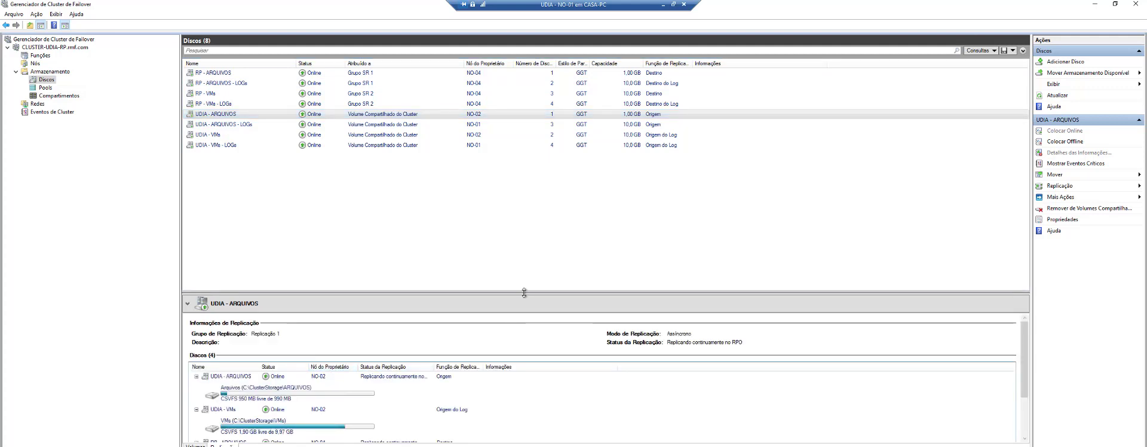
{"action": "left_click_drag", "start_coordinate": [524, 291], "coordinate": [524, 188]}
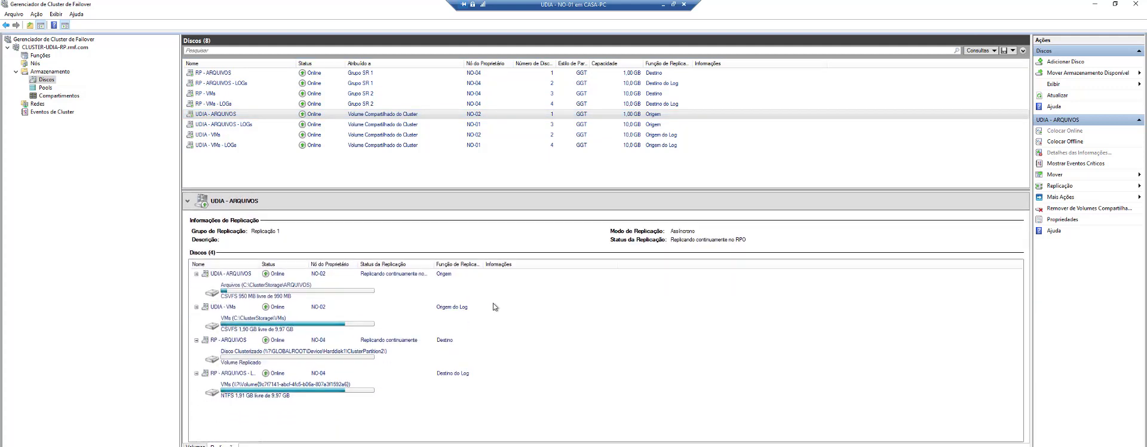
Step: Widen the replication status column and examine the replicated disks of UDIA - ARQUIVOS
{"action": "left_click", "coordinate": [383, 283]}
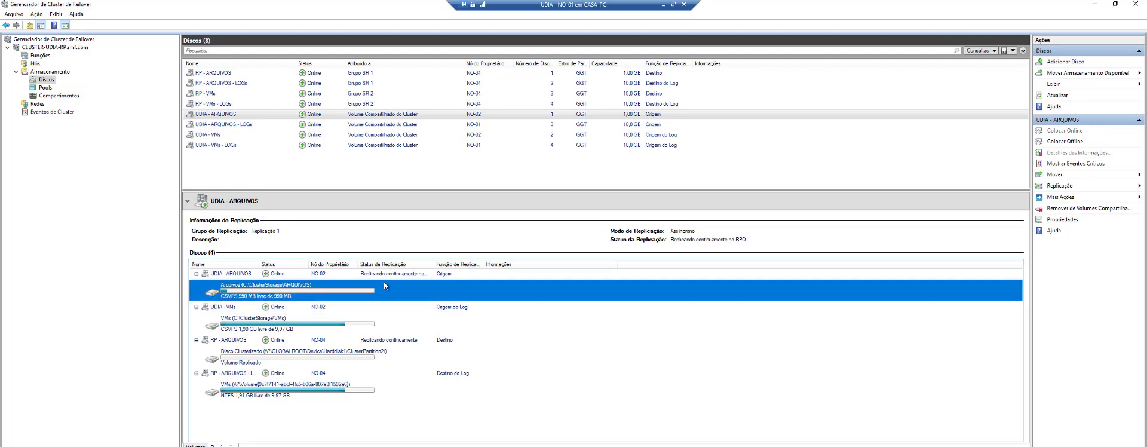
{"action": "left_click_drag", "start_coordinate": [425, 265], "coordinate": [509, 265]}
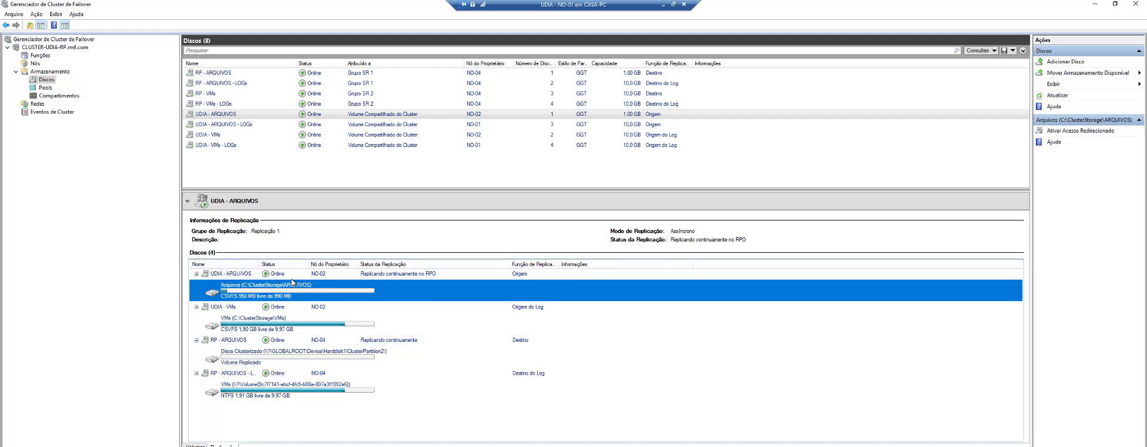
{"action": "left_click", "coordinate": [196, 374]}
{"action": "left_click", "coordinate": [196, 374]}
{"action": "key", "text": "super"}
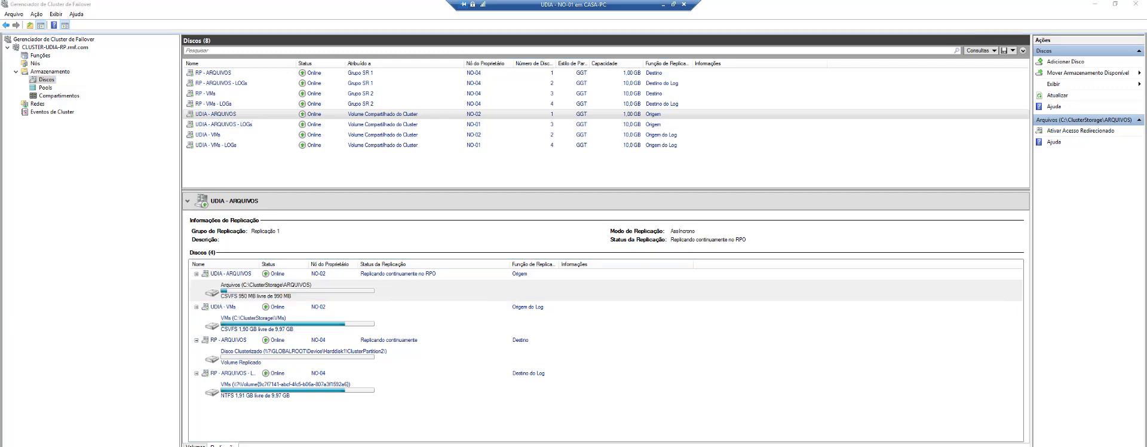
{"action": "key", "text": "super"}
Step: Check the FileServer role's shares against the UDIA - ARQUIVOS cluster disk and return to the roles list
{"action": "left_click", "coordinate": [41, 55]}
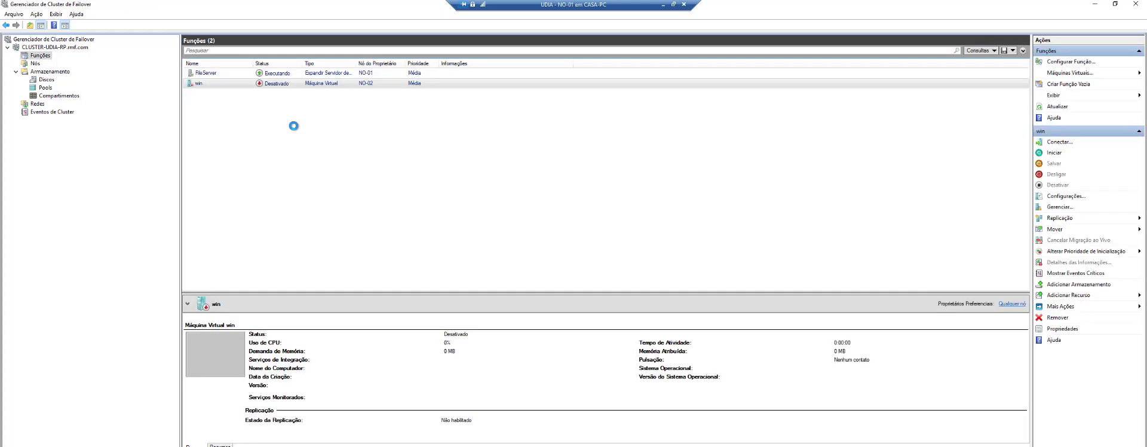
{"action": "left_click", "coordinate": [198, 76]}
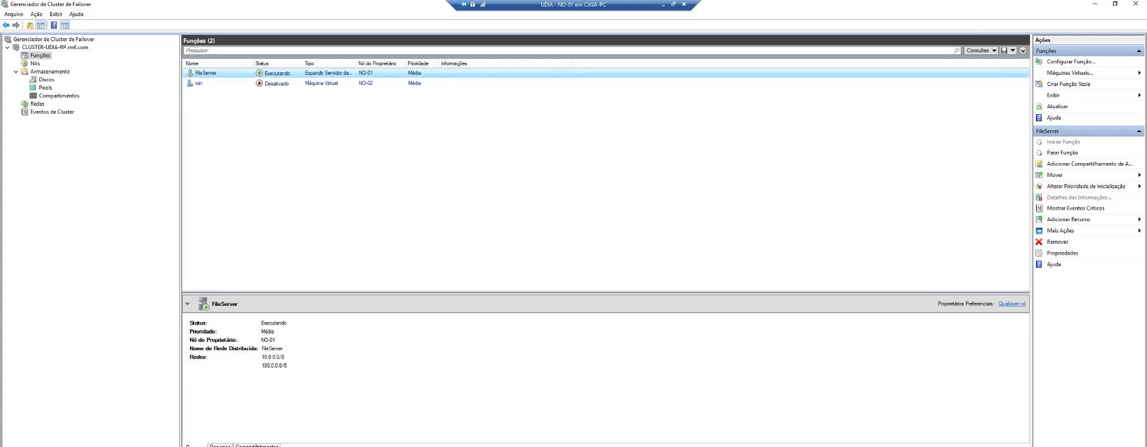
{"action": "left_click", "coordinate": [257, 445]}
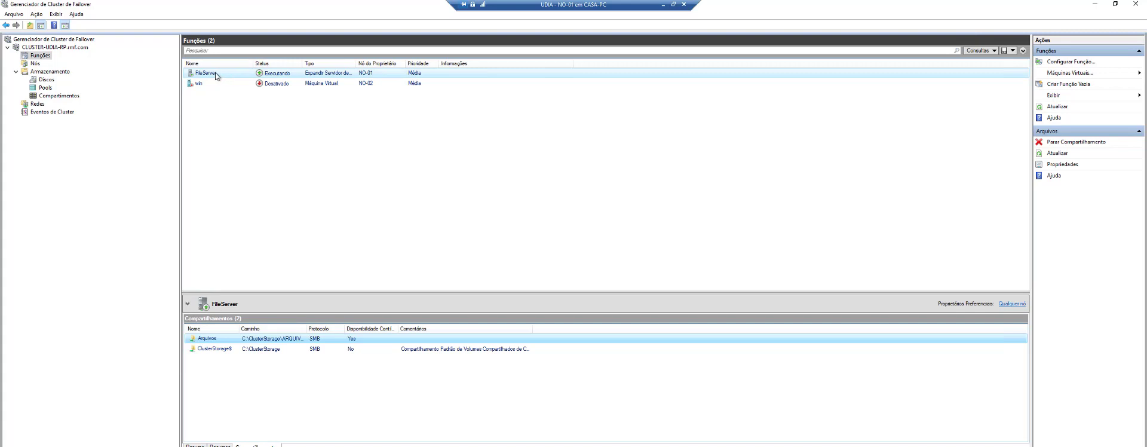
{"action": "left_click", "coordinate": [44, 80]}
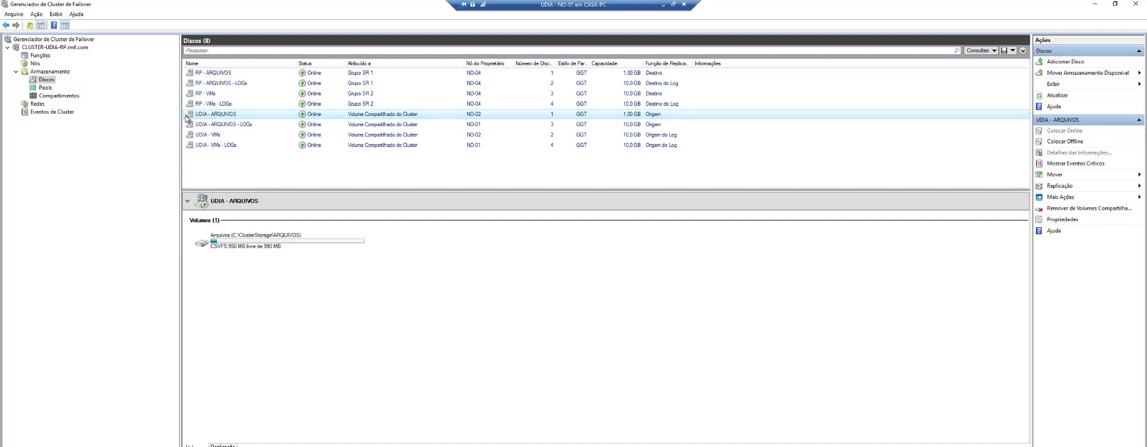
{"action": "left_click", "coordinate": [34, 55]}
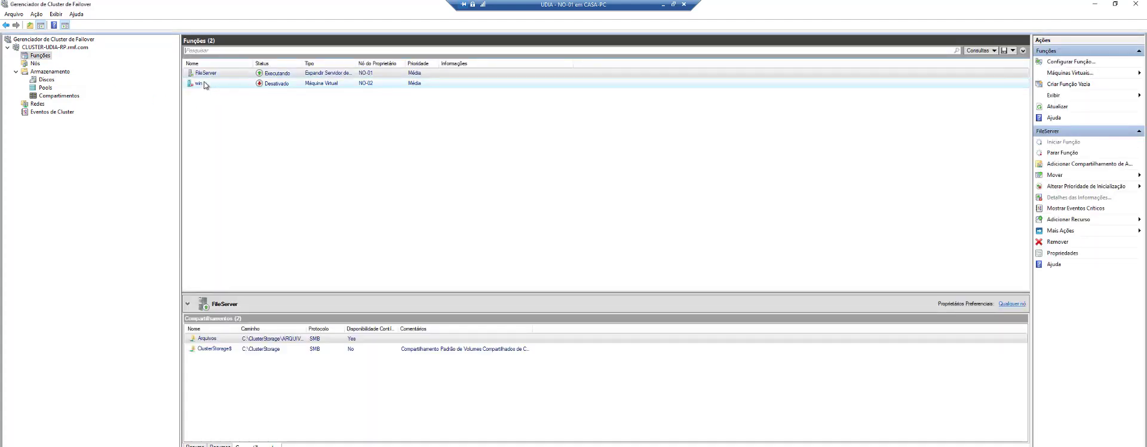
Step: Compare the win and FileServer roles, widening the role type and share path columns to show their full text
{"action": "left_click", "coordinate": [204, 84]}
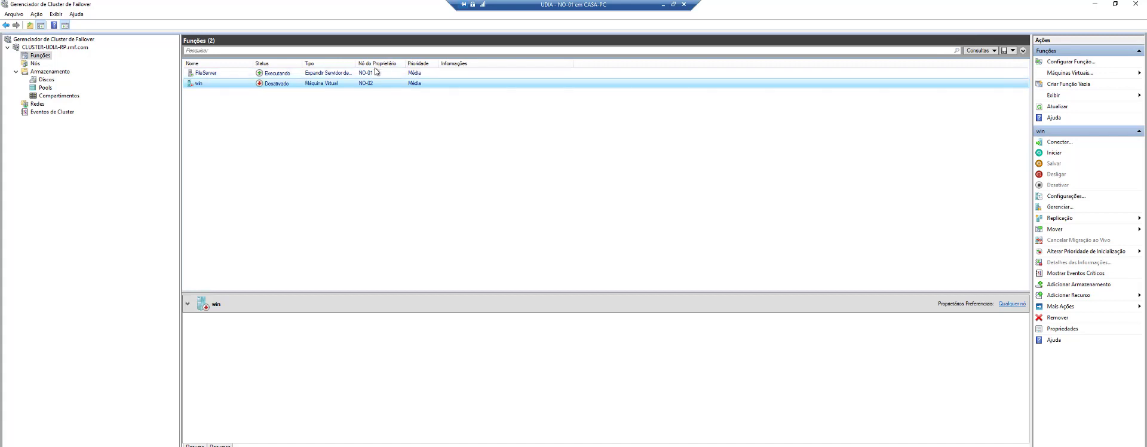
{"action": "left_click_drag", "start_coordinate": [356, 63], "coordinate": [429, 62]}
{"action": "left_click", "coordinate": [345, 73]}
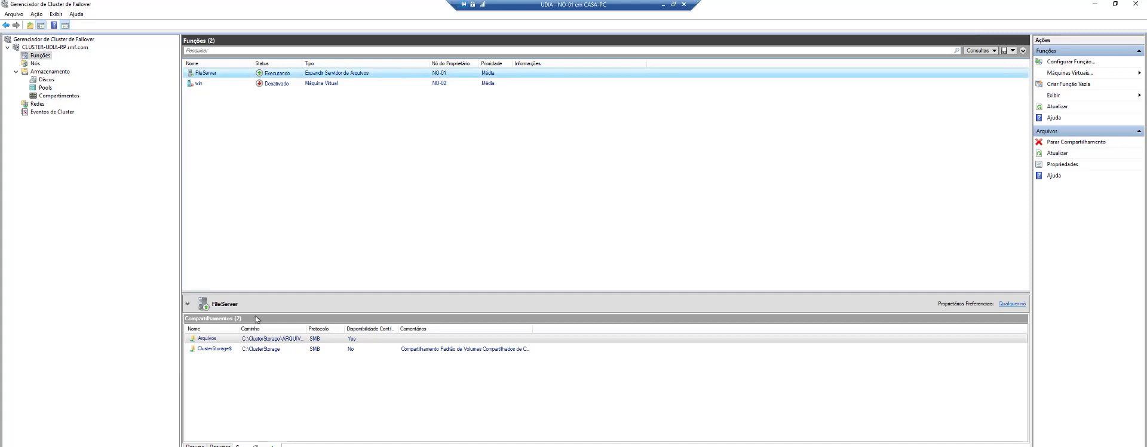
{"action": "left_click", "coordinate": [325, 338]}
{"action": "left_click_drag", "start_coordinate": [331, 328], "coordinate": [400, 328]}
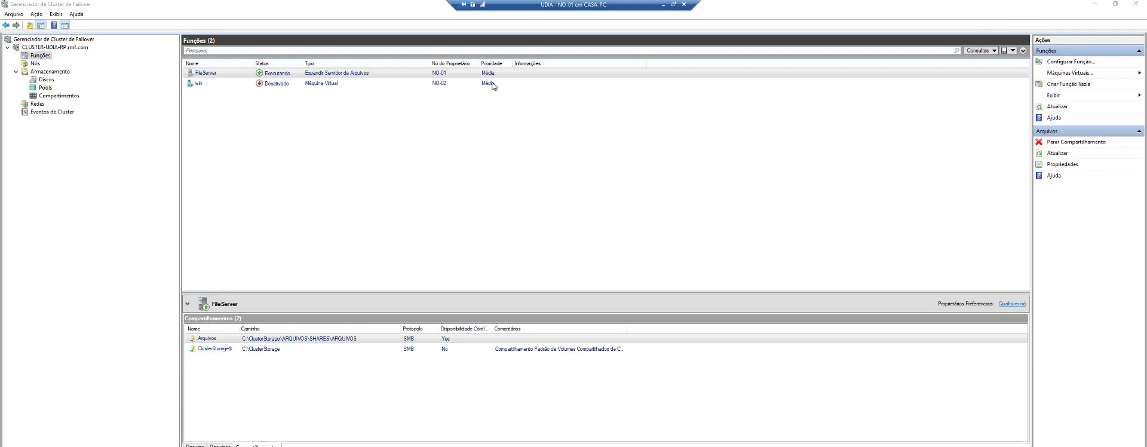
Step: Switch to File Explorer, enlarge its window and open the Arquivos share on \\fileserver
{"action": "key", "text": "super+e"}
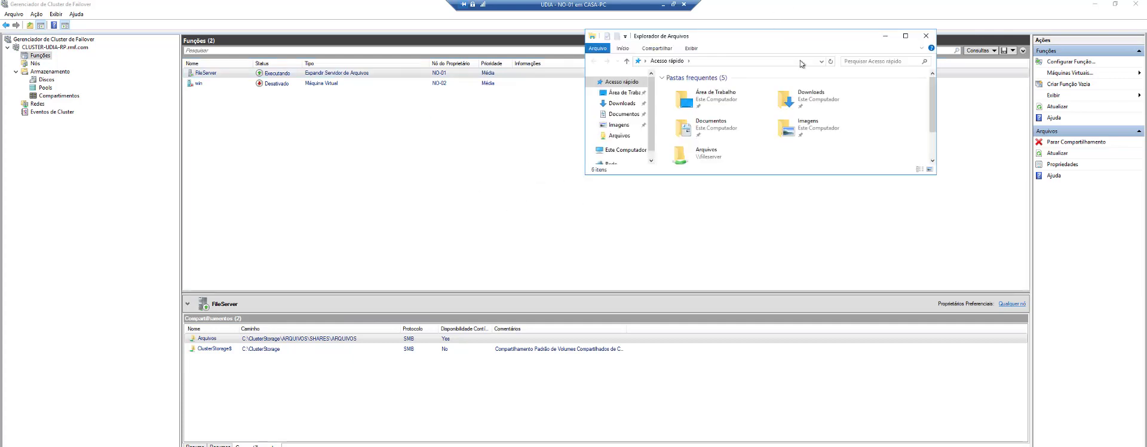
{"action": "left_click_drag", "start_coordinate": [759, 37], "coordinate": [855, 94]}
{"action": "left_click_drag", "start_coordinate": [840, 237], "coordinate": [873, 380]}
{"action": "left_click", "coordinate": [805, 120]}
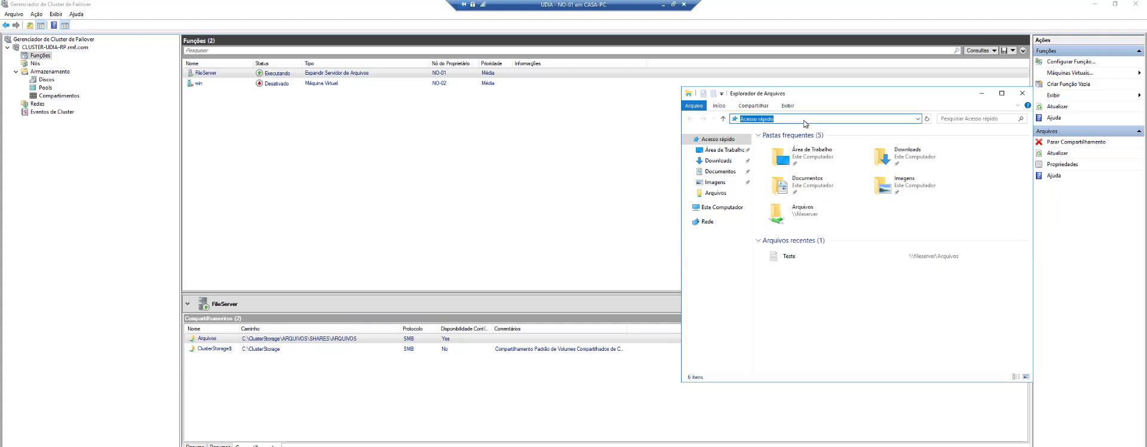
{"action": "type", "text": "\\\\"}
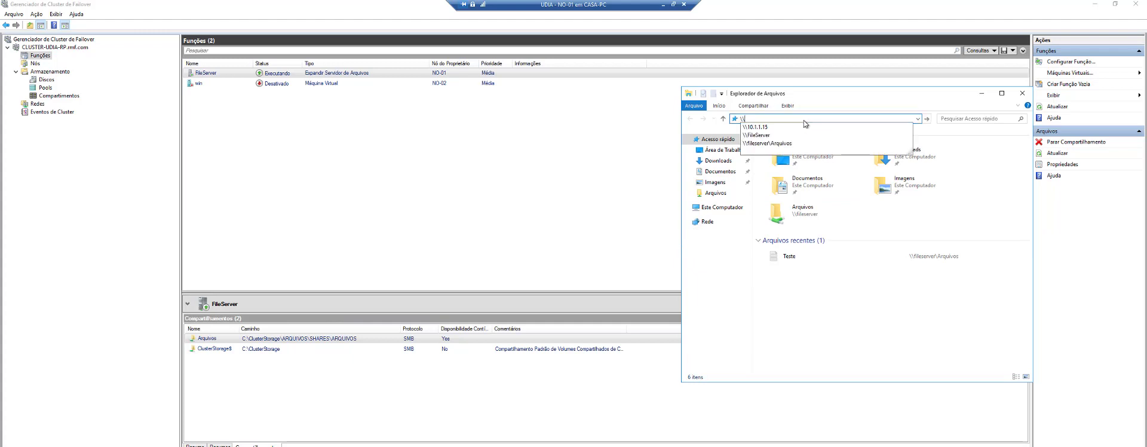
{"action": "type", "text": "fil"}
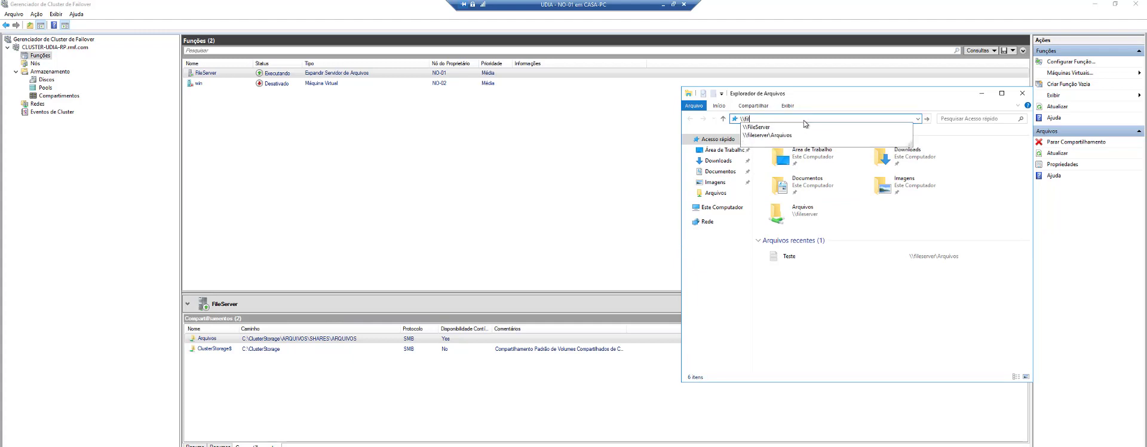
{"action": "type", "text": "esever"}
{"action": "key", "text": "Return"}
{"action": "double_click", "coordinate": [779, 141]}
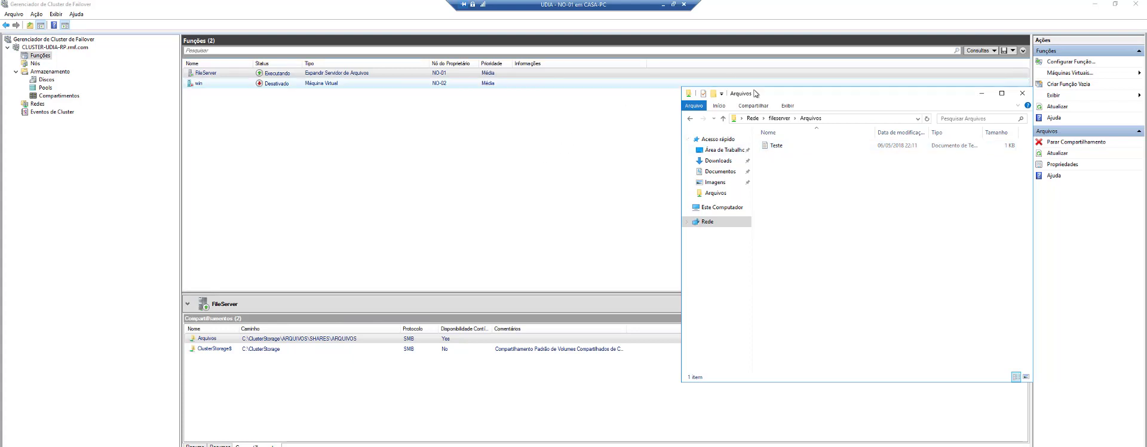
Step: Open the Teste text document from the Arquivos share and place its window beside the folder window
{"action": "left_click_drag", "start_coordinate": [821, 97], "coordinate": [770, 60]}
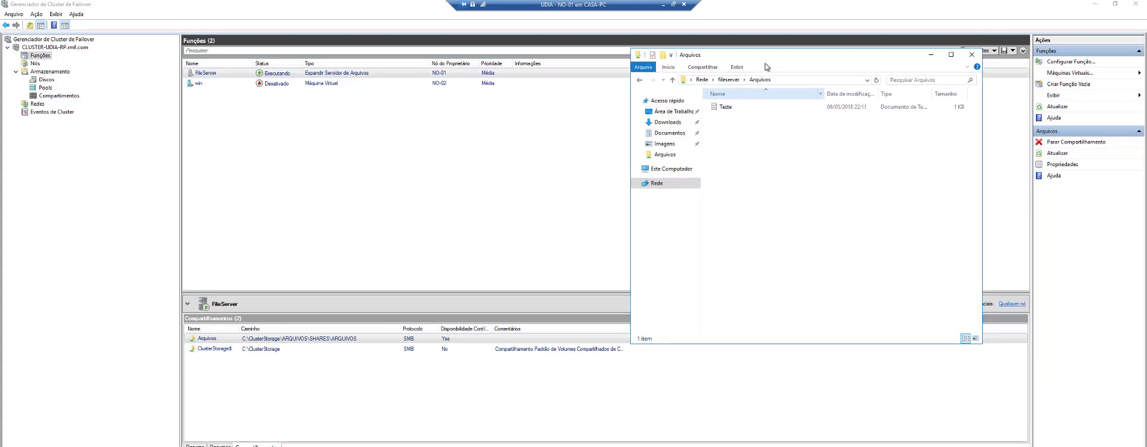
{"action": "double_click", "coordinate": [734, 111]}
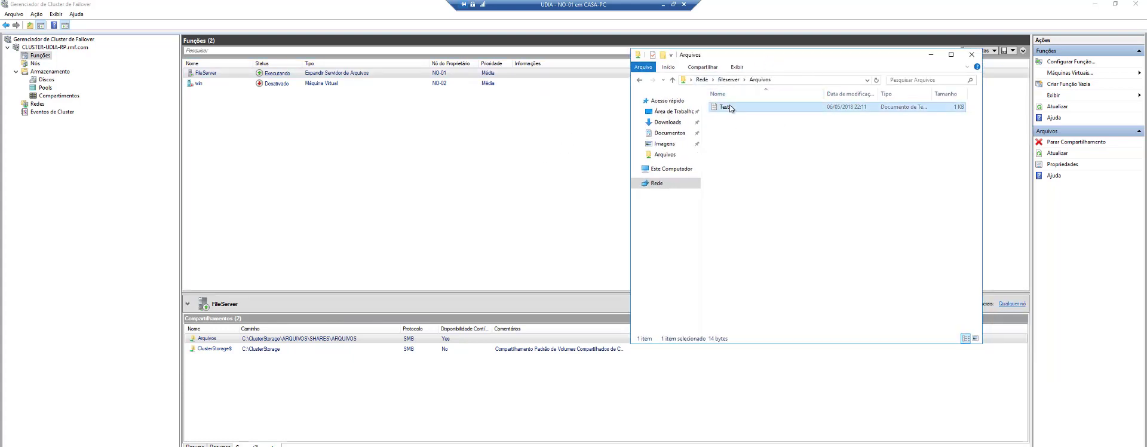
{"action": "left_click_drag", "start_coordinate": [922, 52], "coordinate": [997, 77]}
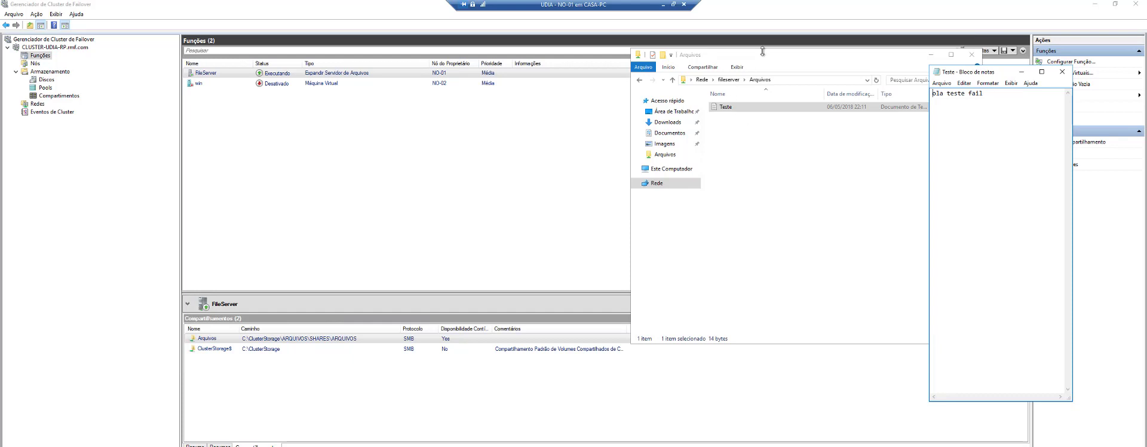
{"action": "left_click_drag", "start_coordinate": [776, 59], "coordinate": [709, 64]}
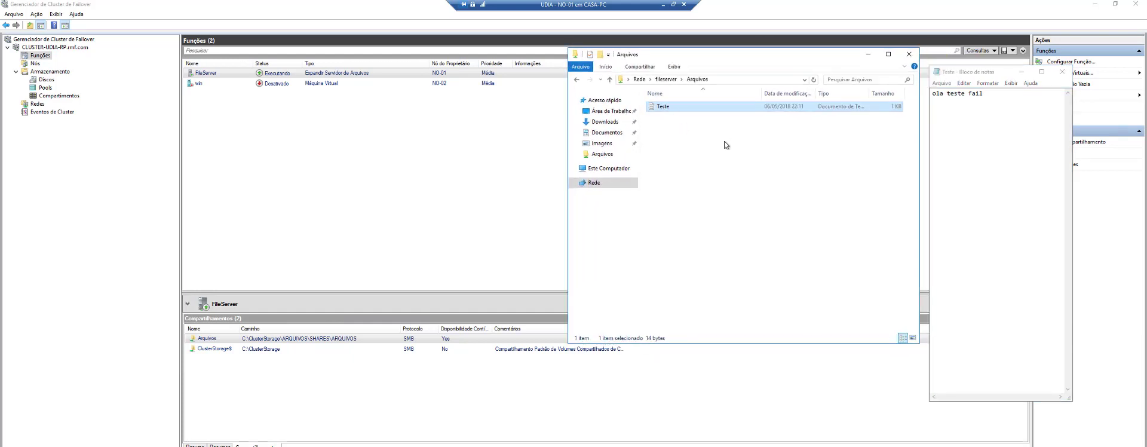
Step: Snap Failover Cluster Manager to one half of the screen and arrange the Arquivos folder and Teste document in the other half
{"action": "left_click", "coordinate": [770, 4]}
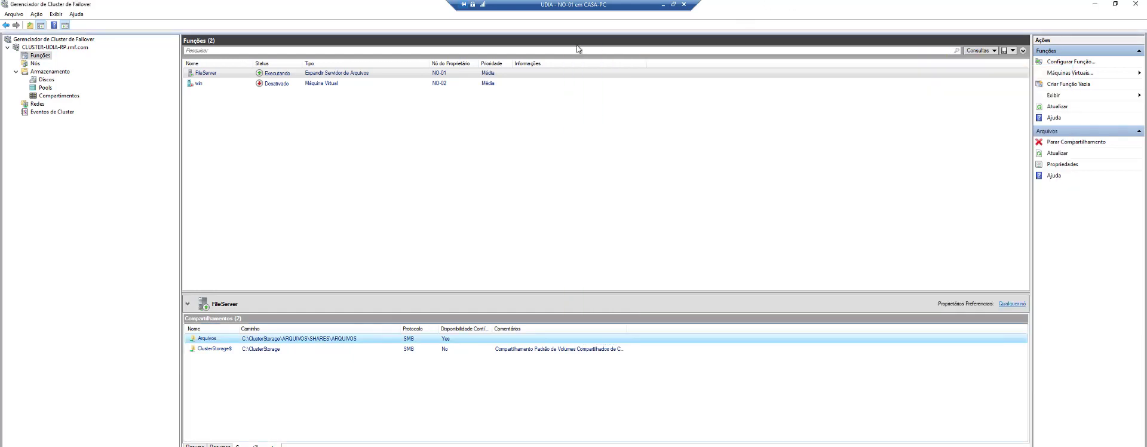
{"action": "key", "text": "super+Down"}
{"action": "key", "text": "super+Left"}
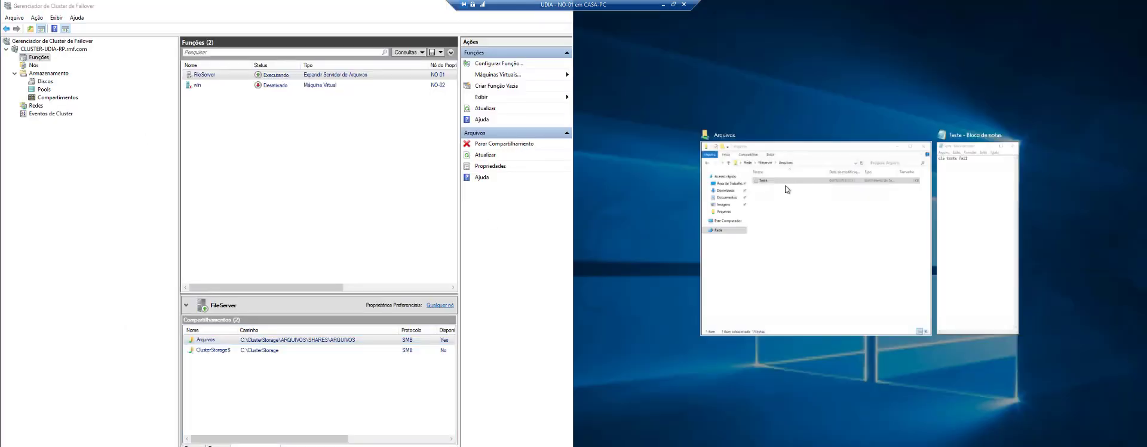
{"action": "left_click", "coordinate": [785, 185]}
{"action": "left_click_drag", "start_coordinate": [947, 5], "coordinate": [756, 34]}
{"action": "left_click_drag", "start_coordinate": [1009, 68], "coordinate": [1069, 28]}
{"action": "left_click_drag", "start_coordinate": [801, 36], "coordinate": [844, 33]}
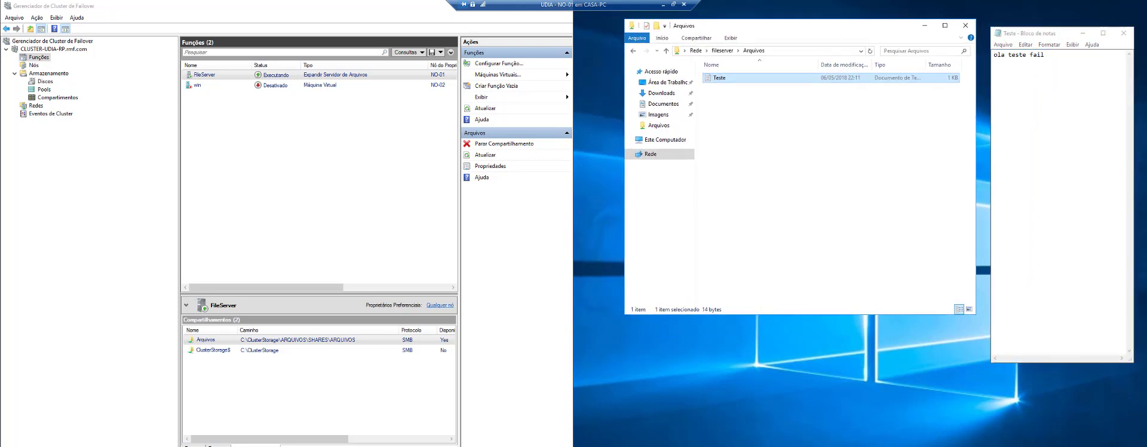
Step: Open a Command Prompt window, place it below the Arquivos folder window and shorten the folder window so both fit
{"action": "key", "text": "super"}
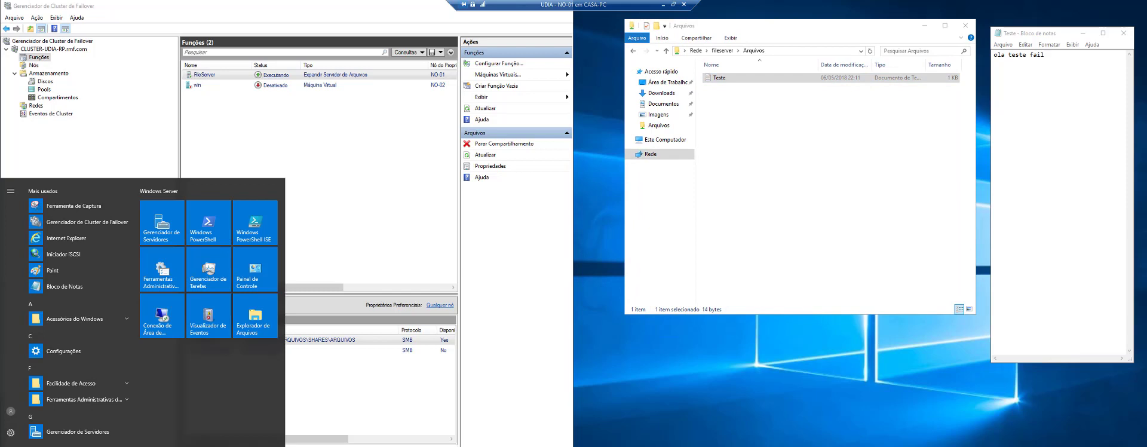
{"action": "type", "text": "cmd"}
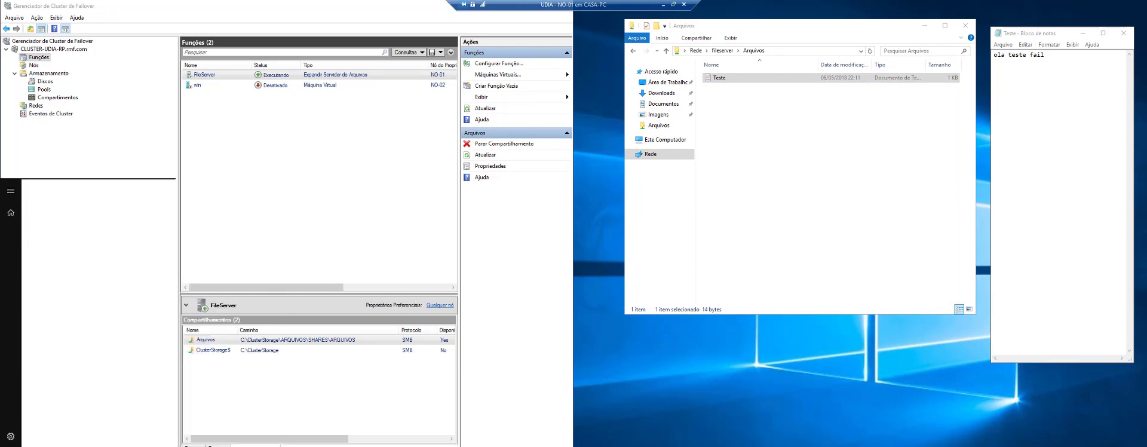
{"action": "key", "text": "Return"}
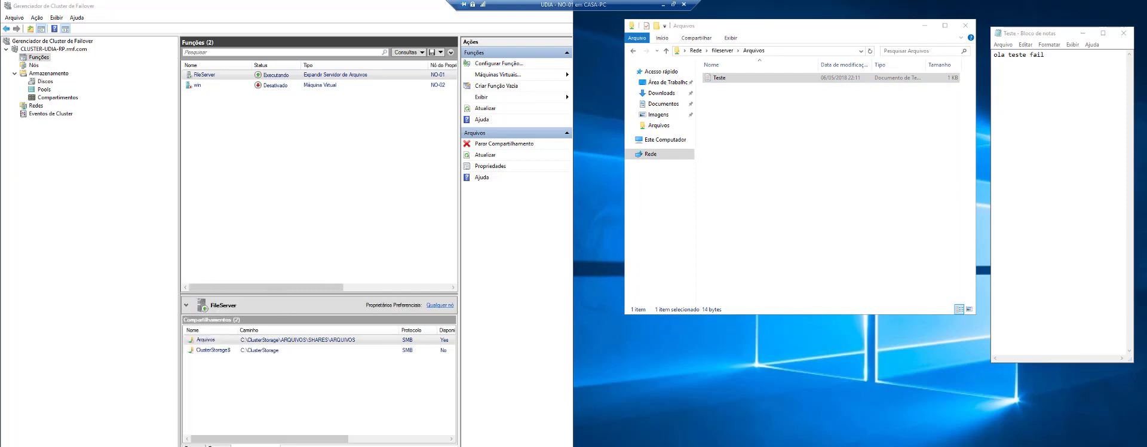
{"action": "left_click_drag", "start_coordinate": [351, 80], "coordinate": [869, 248]}
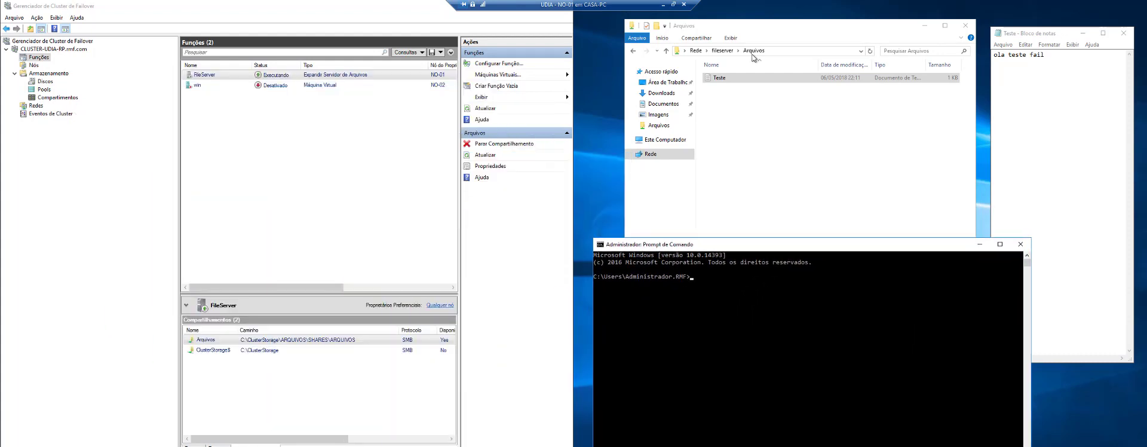
{"action": "left_click", "coordinate": [759, 34]}
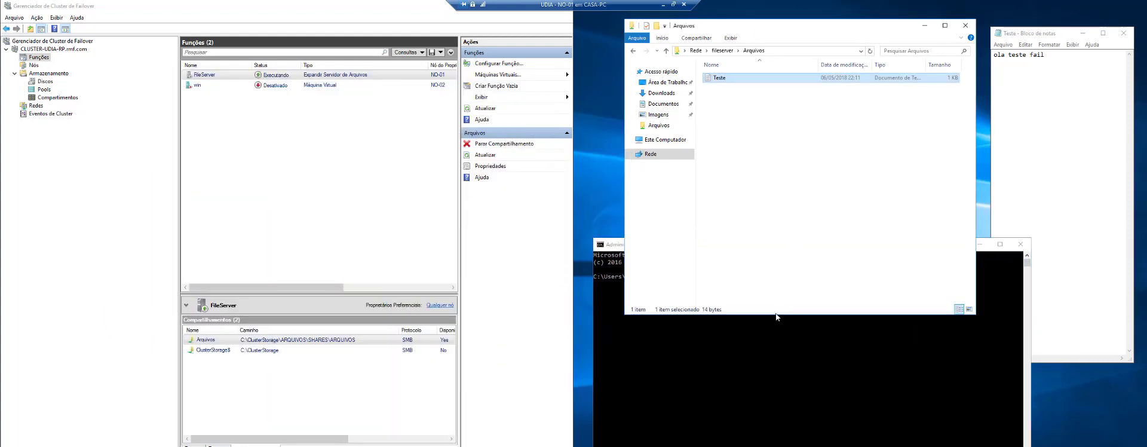
{"action": "left_click_drag", "start_coordinate": [777, 315], "coordinate": [768, 216]}
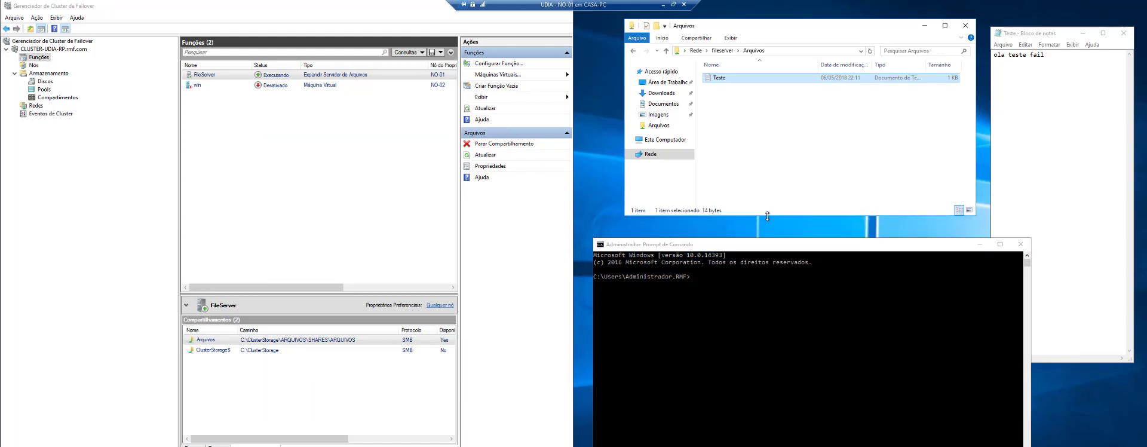
Step: Start a continuous ping of the file server with "ping fileserver -t"
{"action": "left_click", "coordinate": [737, 285]}
{"action": "type", "text": "ping fileserver"}
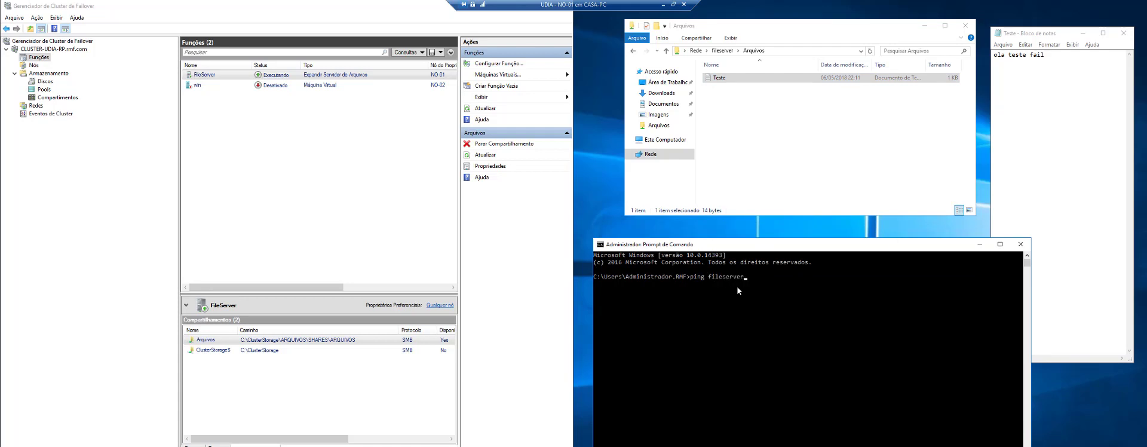
{"action": "type", "text": "-t"}
{"action": "key", "text": "Return"}
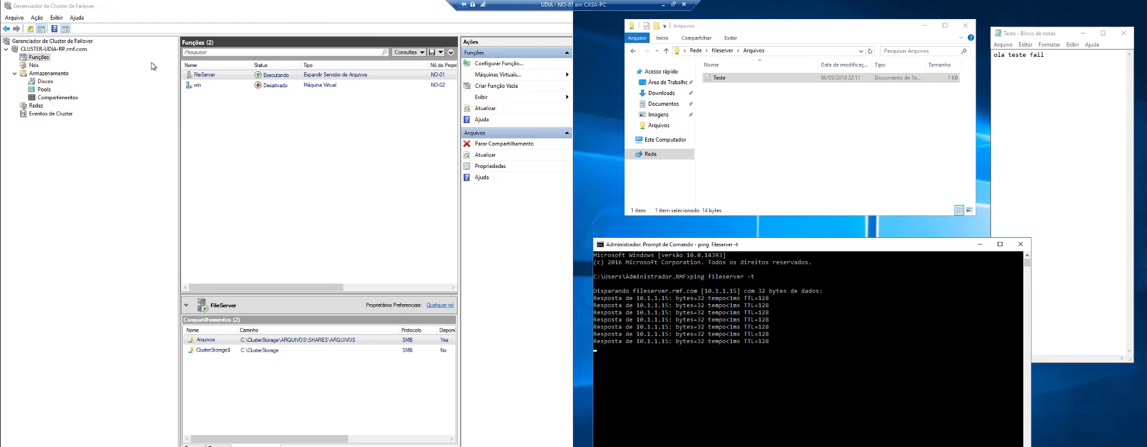
Step: Return to the cluster roles by way of the nodes, widen the roles list and select the FileServer role
{"action": "left_click", "coordinate": [33, 67]}
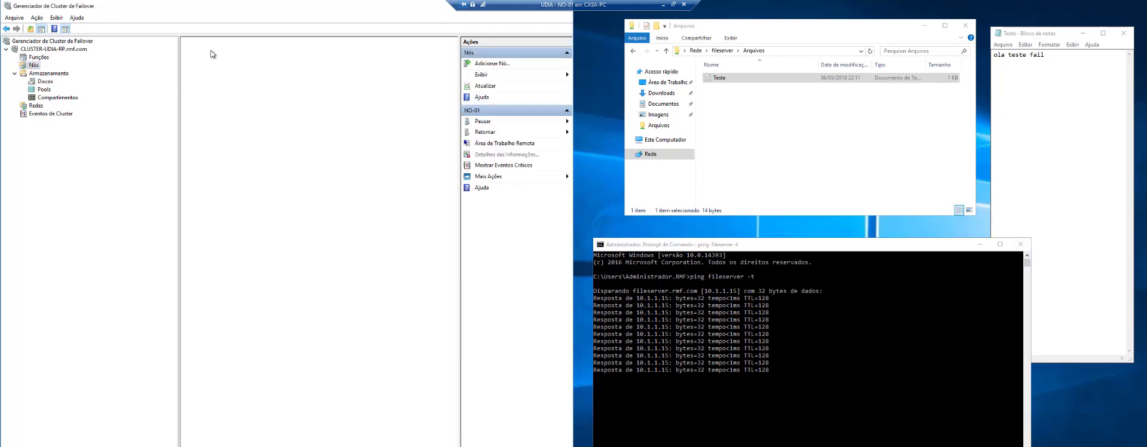
{"action": "left_click", "coordinate": [40, 58]}
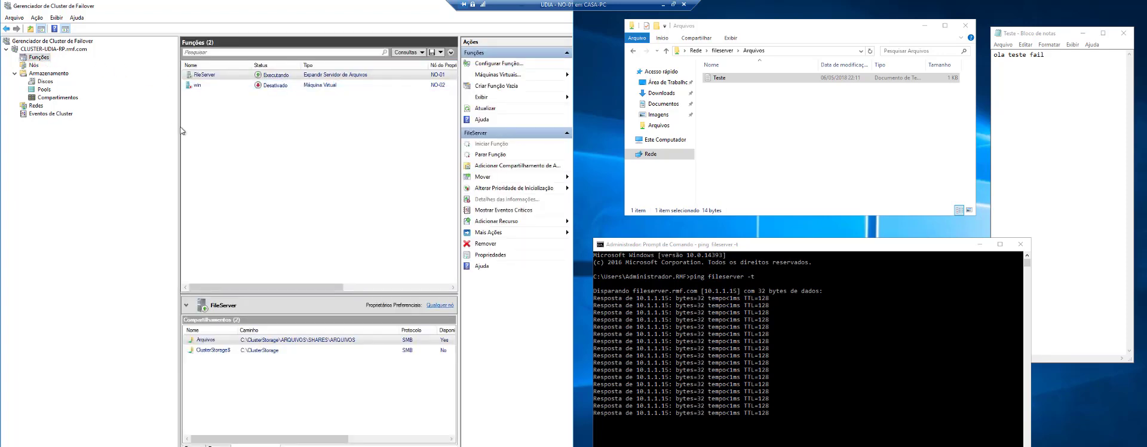
{"action": "left_click_drag", "start_coordinate": [180, 127], "coordinate": [118, 128]}
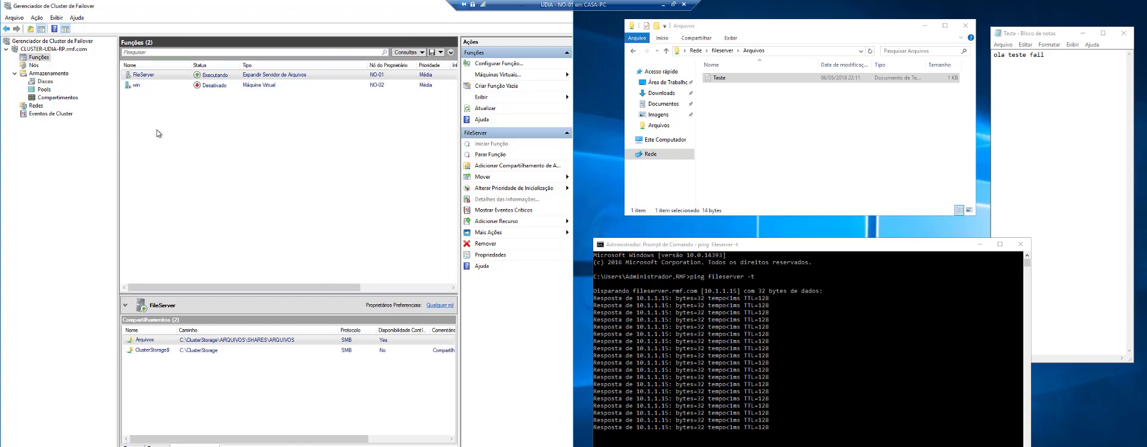
{"action": "left_click", "coordinate": [147, 76]}
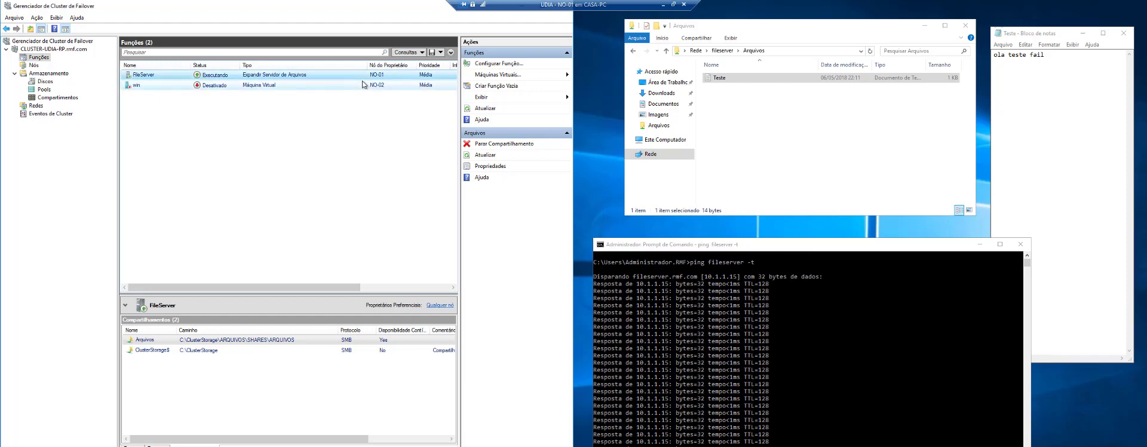
Step: Raise the ping window slightly, reveal the Arquivos folder's network path and bring the Teste document forward
{"action": "left_click_drag", "start_coordinate": [762, 247], "coordinate": [756, 235]}
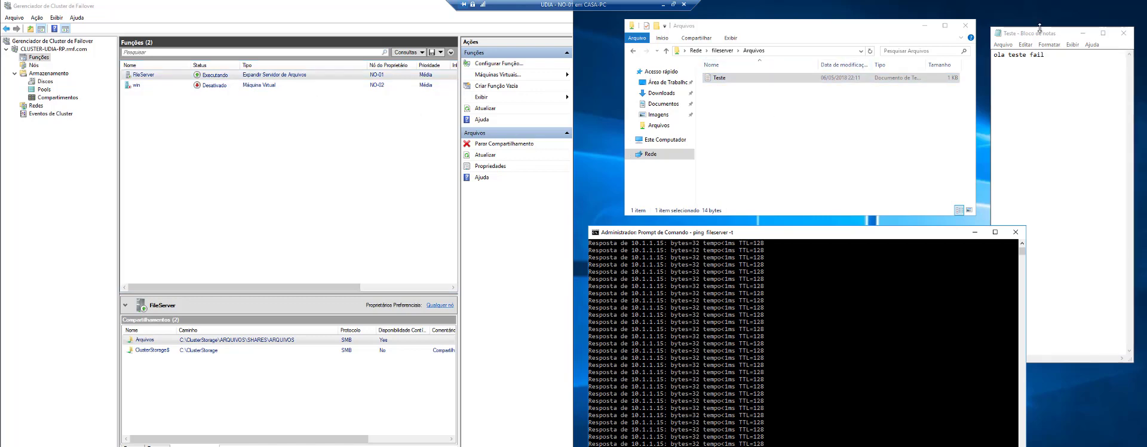
{"action": "left_click", "coordinate": [711, 51]}
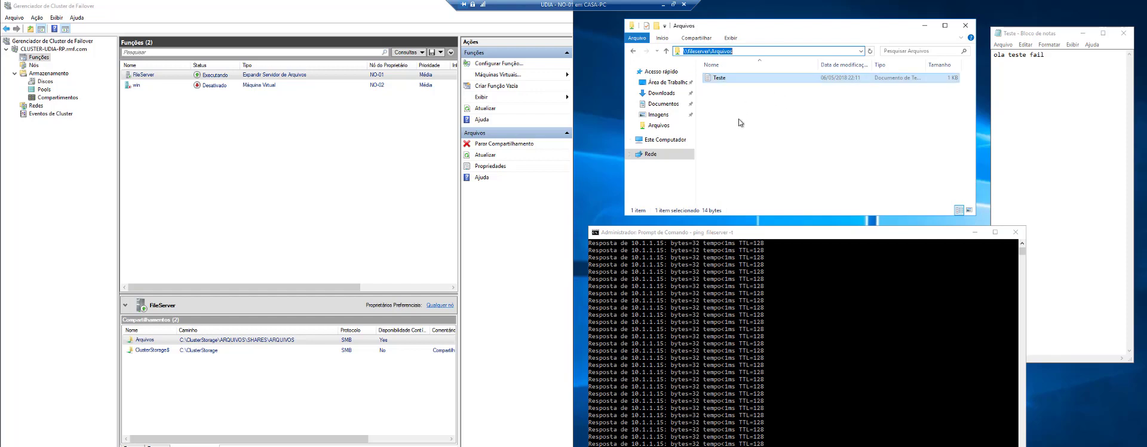
{"action": "left_click", "coordinate": [1056, 55]}
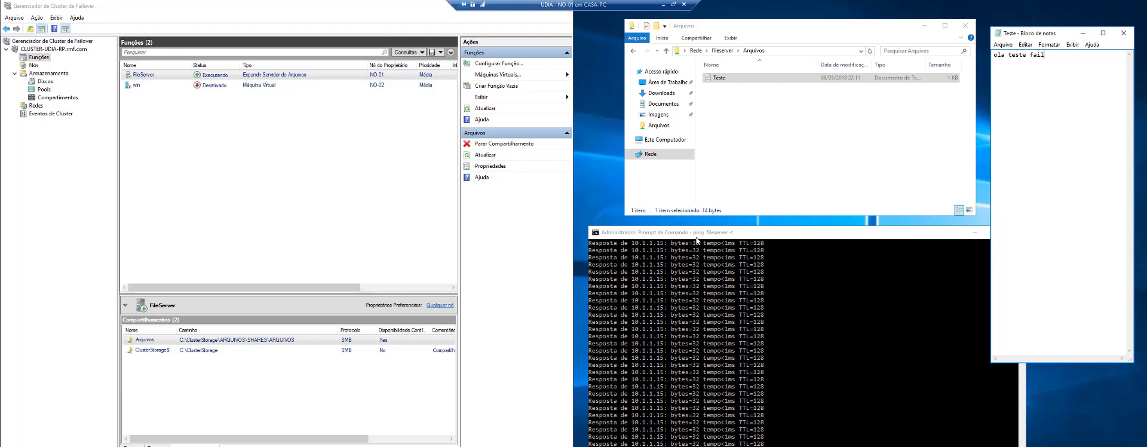
Step: Move the FileServer role to node NO-02, choosing the destination node manually
{"action": "left_click", "coordinate": [148, 76]}
{"action": "right_click", "coordinate": [148, 75]}
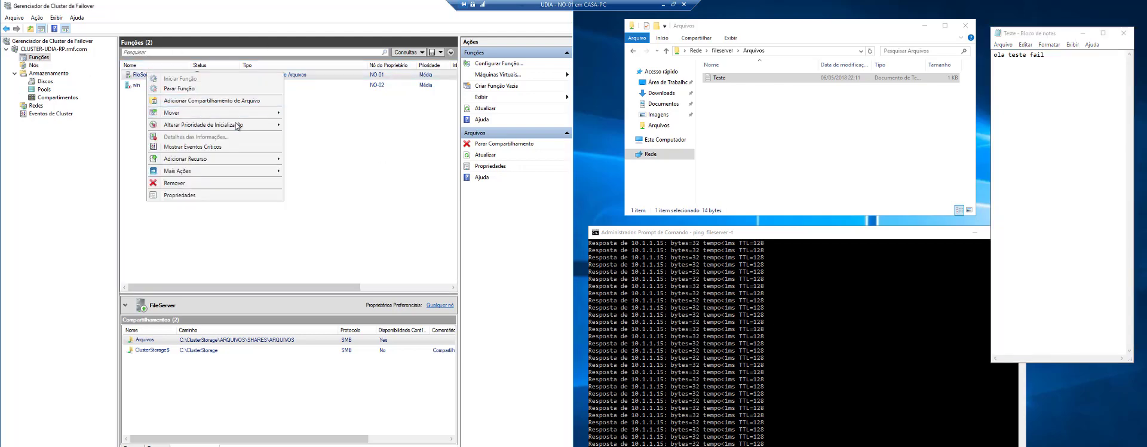
{"action": "mouse_move", "coordinate": [256, 114]}
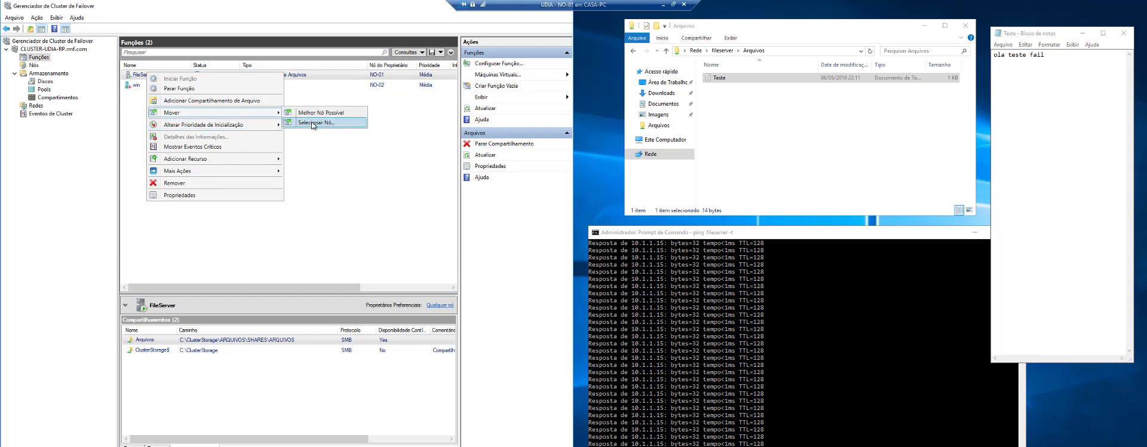
{"action": "left_click", "coordinate": [317, 124]}
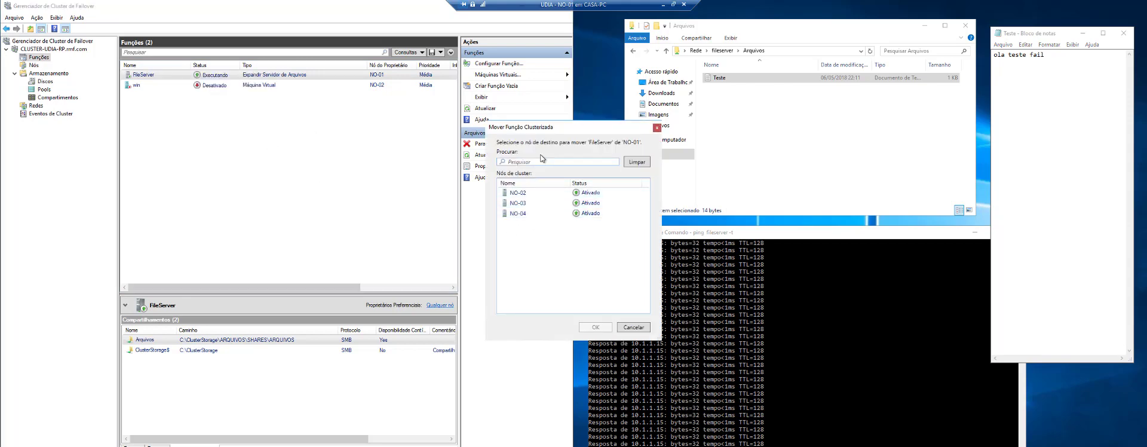
{"action": "left_click_drag", "start_coordinate": [545, 135], "coordinate": [290, 119]}
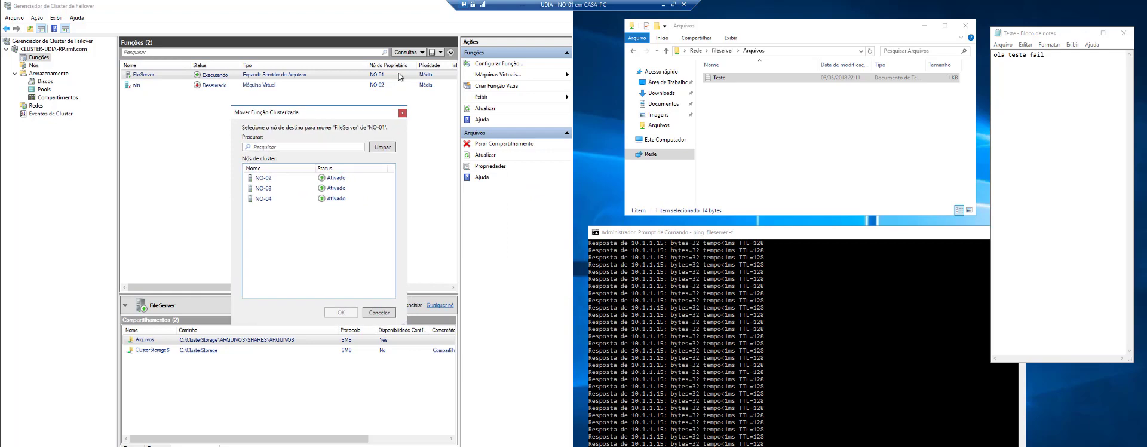
{"action": "left_click", "coordinate": [282, 178]}
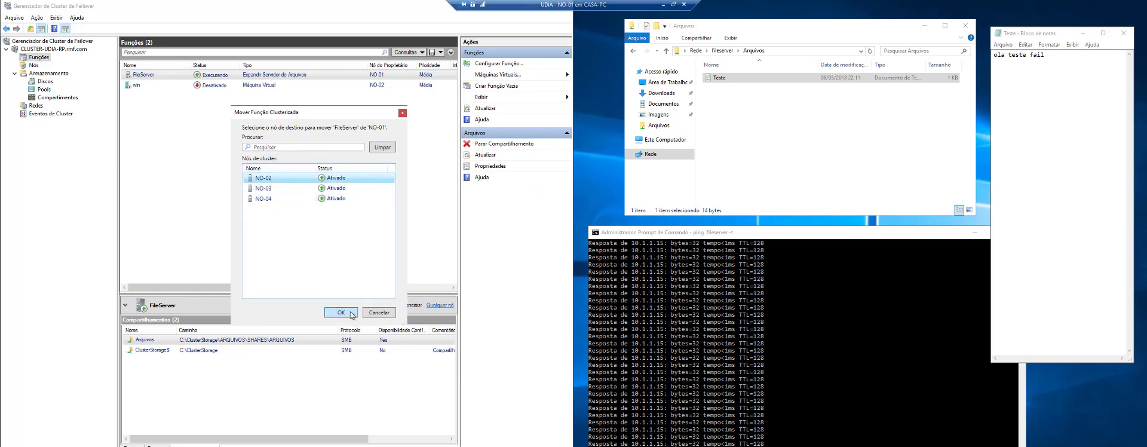
{"action": "left_click", "coordinate": [350, 312]}
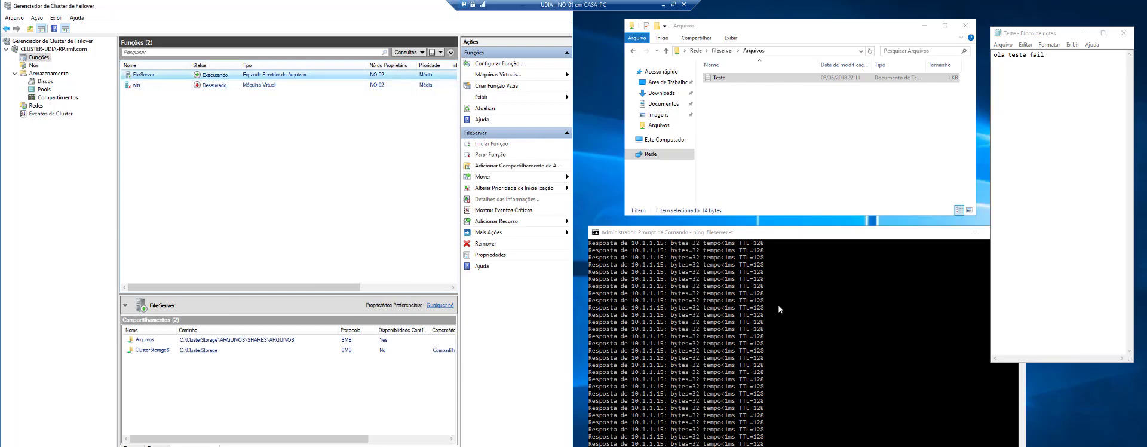
Step: Add "dfd" to the end of the Teste text, reopen the Arquivos share through Fileserver and check the ping window
{"action": "left_click", "coordinate": [1058, 59]}
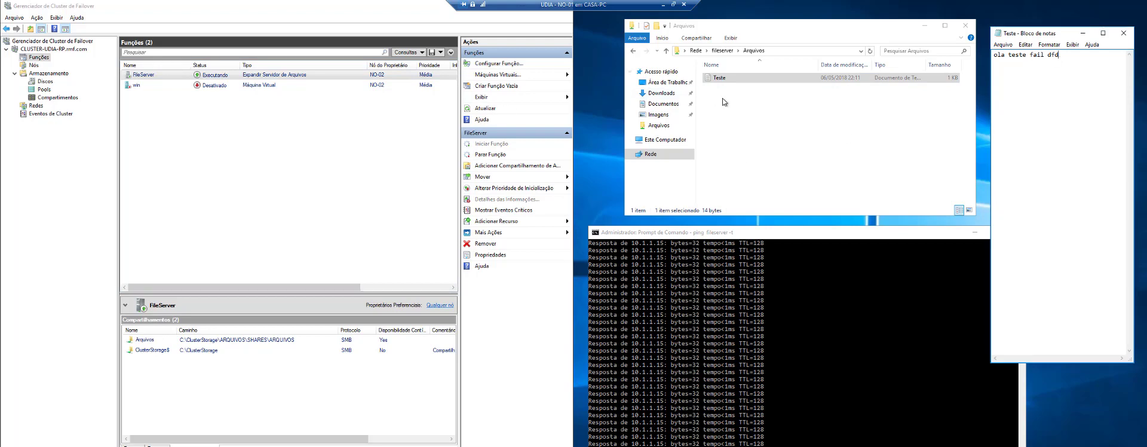
{"action": "left_click", "coordinate": [772, 53]}
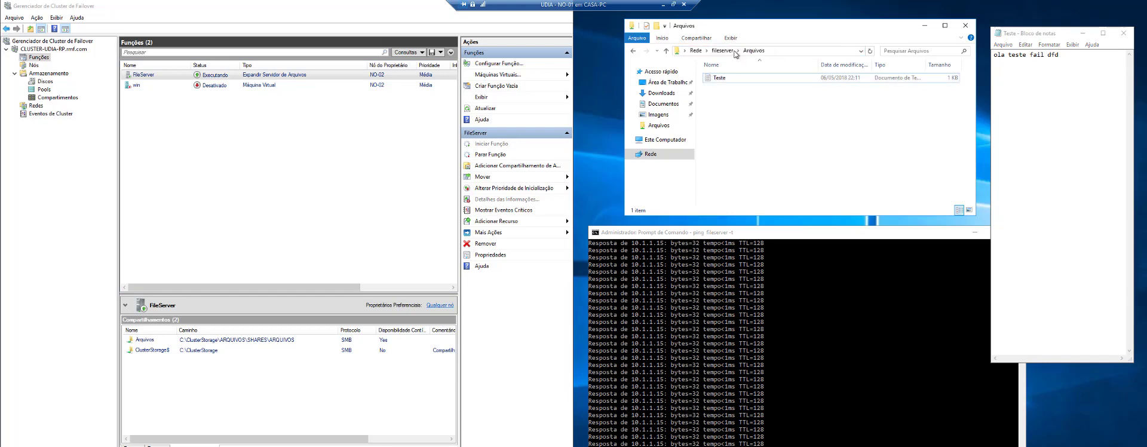
{"action": "left_click", "coordinate": [730, 51]}
{"action": "double_click", "coordinate": [737, 79]}
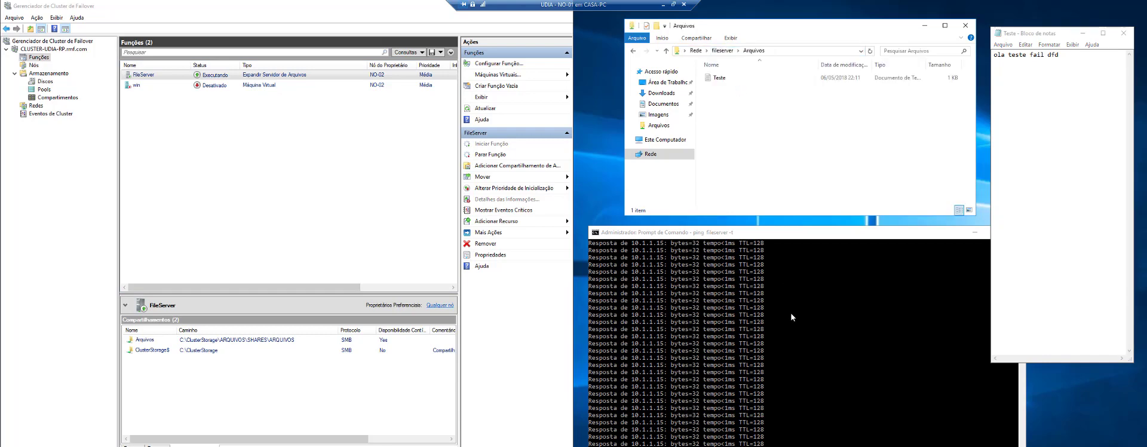
{"action": "left_click_drag", "start_coordinate": [800, 233], "coordinate": [773, 186]}
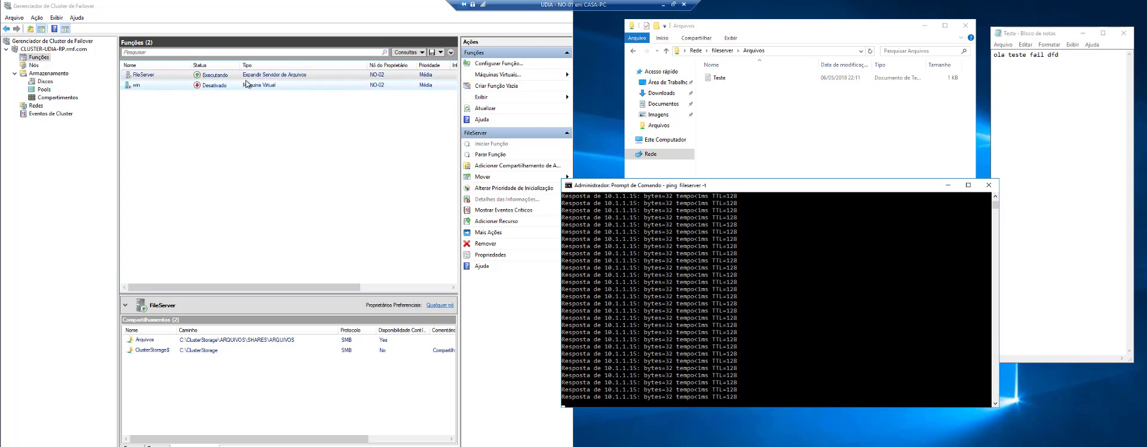
{"action": "left_click_drag", "start_coordinate": [758, 193], "coordinate": [778, 238]}
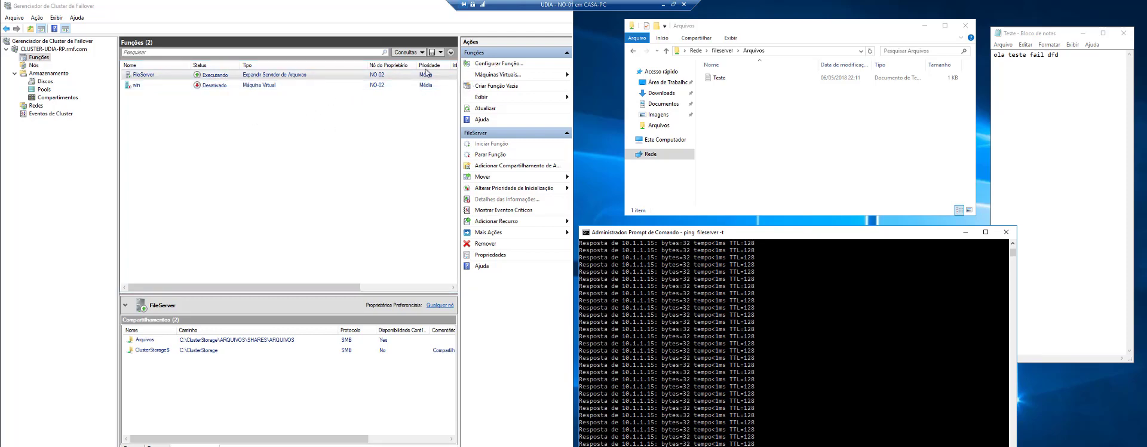
Step: Move the FileServer role to node NO-03, choosing the destination node manually
{"action": "right_click", "coordinate": [137, 73]}
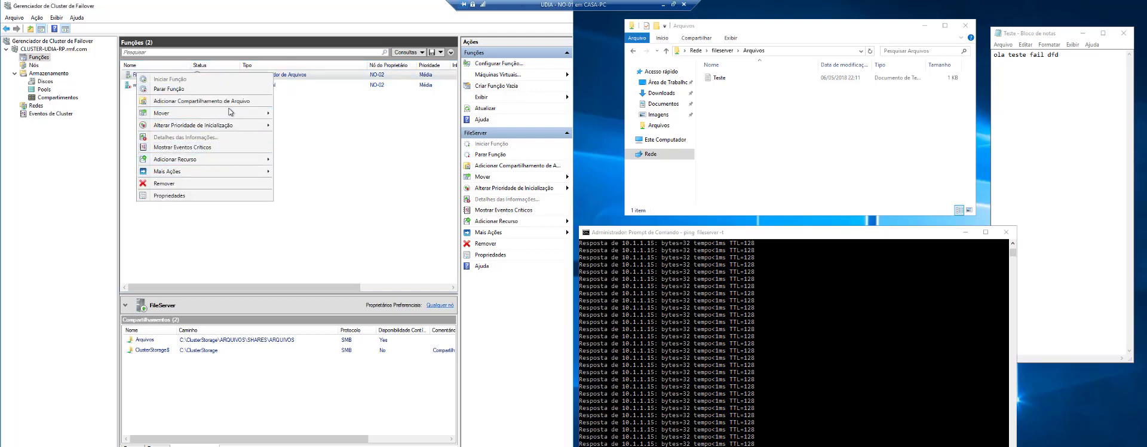
{"action": "mouse_move", "coordinate": [254, 114]}
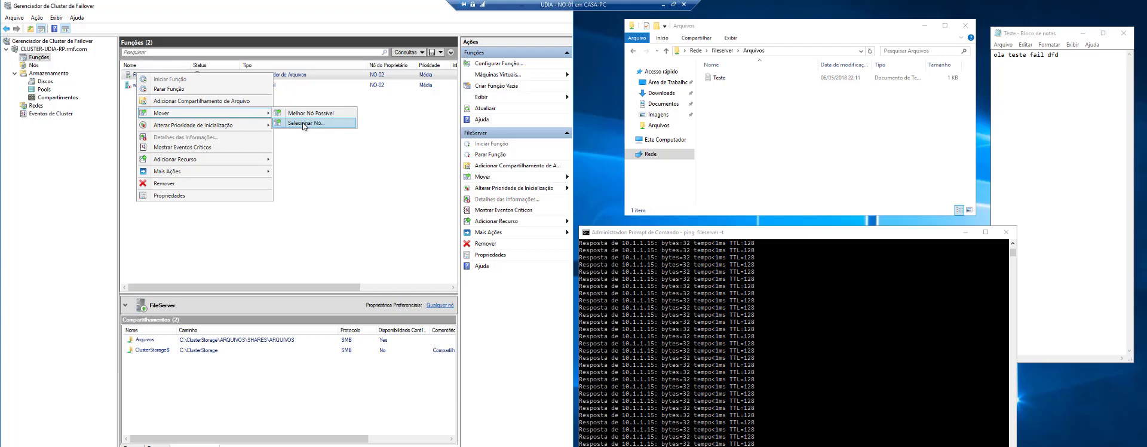
{"action": "left_click", "coordinate": [304, 123]}
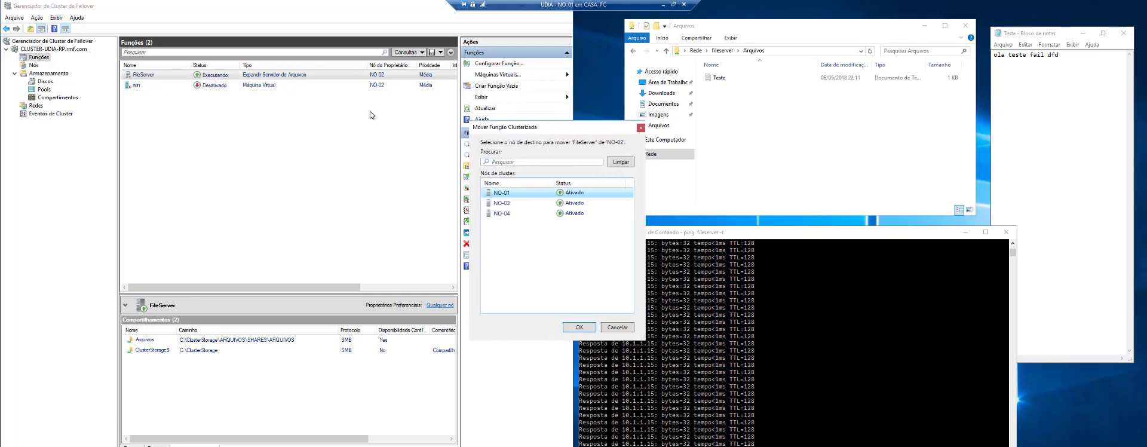
{"action": "left_click_drag", "start_coordinate": [536, 126], "coordinate": [231, 94]}
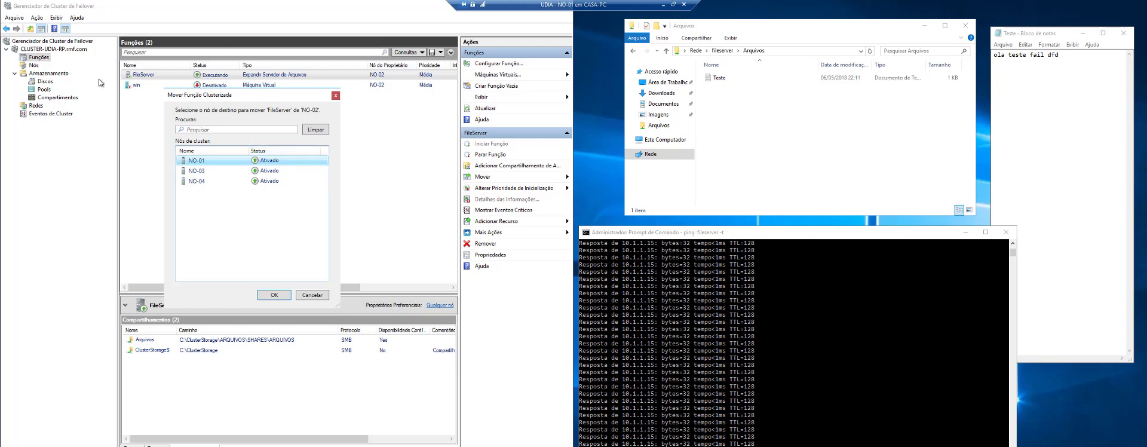
{"action": "left_click", "coordinate": [214, 173]}
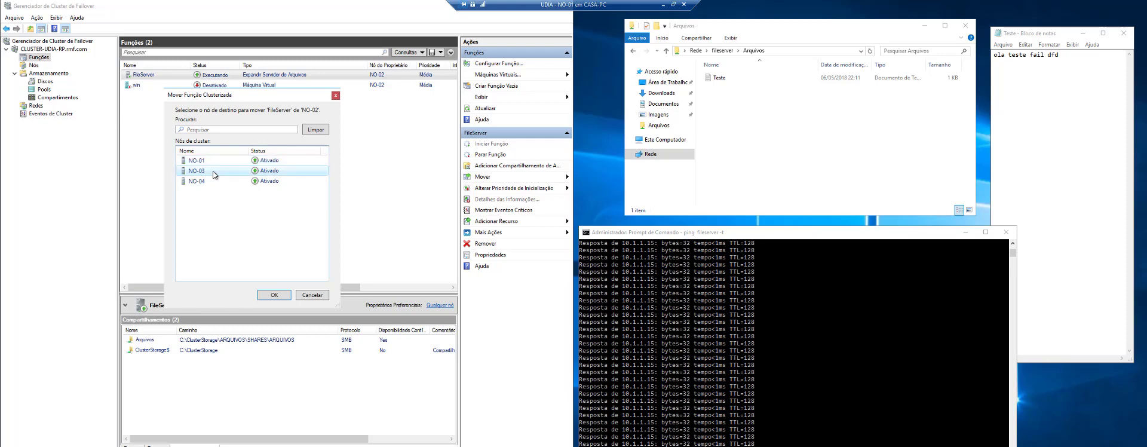
{"action": "left_click", "coordinate": [274, 295]}
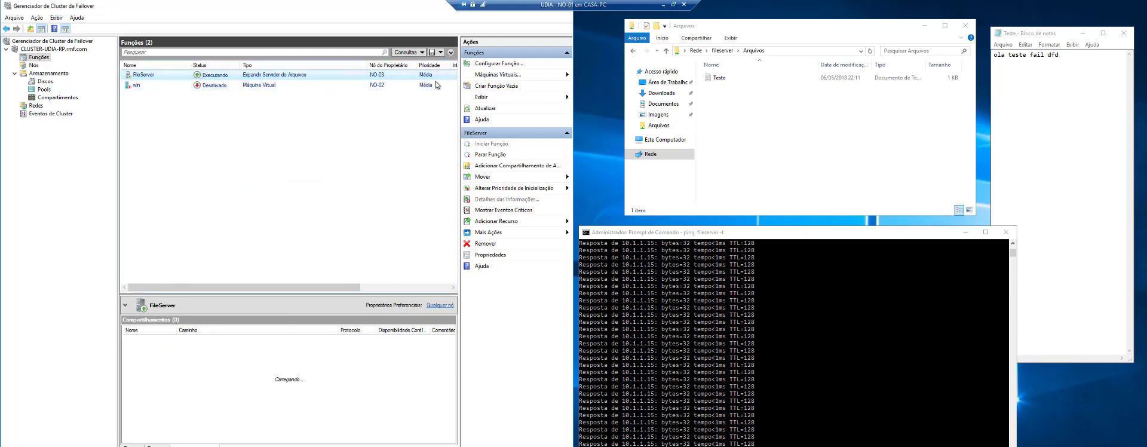
Step: Add "dfsdfsdfsd" to the end of the Teste text and save the document
{"action": "left_click", "coordinate": [1067, 55]}
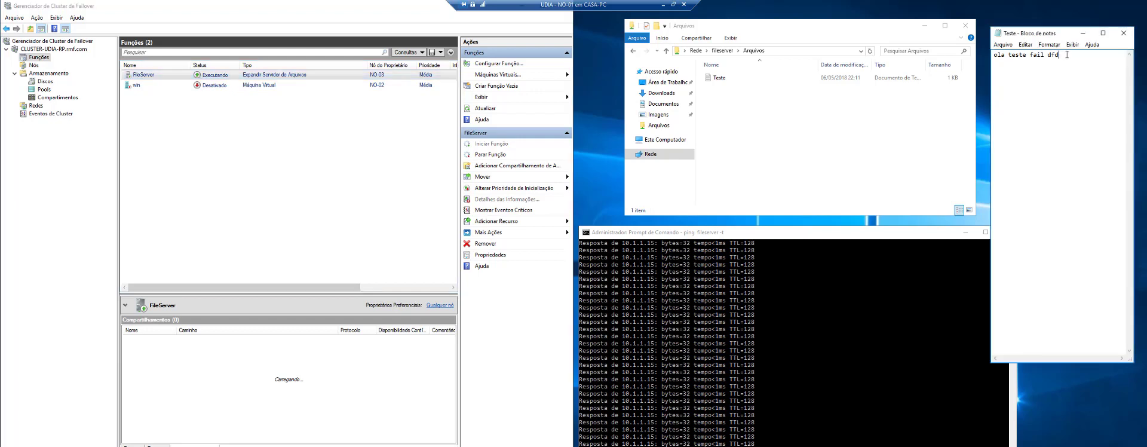
{"action": "type", "text": "dfd dfdfdf dfd"}
{"action": "left_click", "coordinate": [1011, 45]}
{"action": "left_click", "coordinate": [1013, 74]}
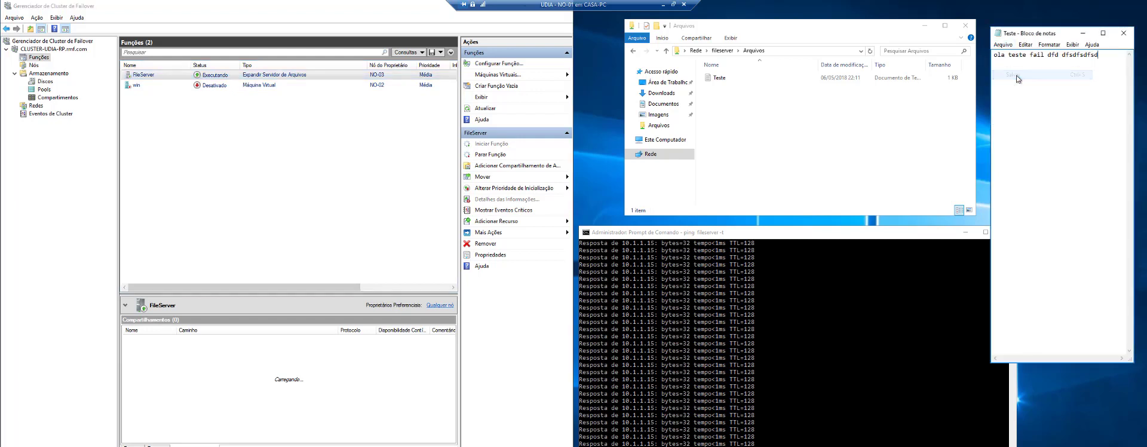
Step: Reload the Arquivos folder and raise the ping window to show its latest replies
{"action": "left_click", "coordinate": [764, 93]}
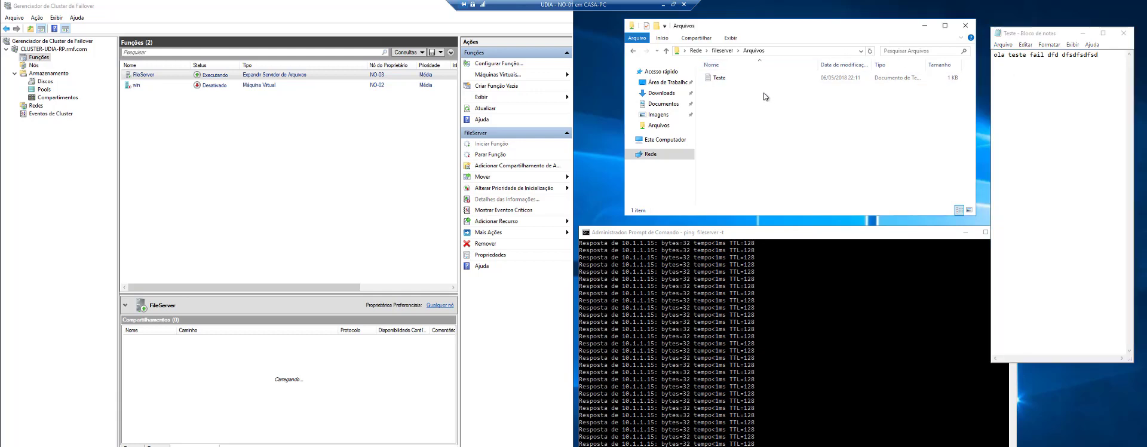
{"action": "left_click", "coordinate": [776, 51]}
{"action": "key", "text": "Return"}
{"action": "left_click_drag", "start_coordinate": [726, 232], "coordinate": [728, 210]}
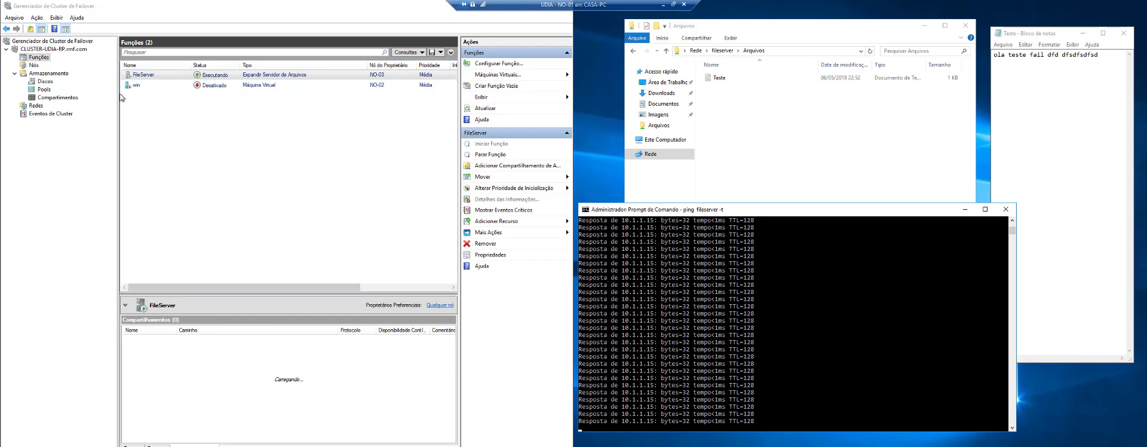
Step: Move the core resources of CLUSTER-UDIA-RP to node NO-04 and widen the Status column in the core resources list
{"action": "left_click", "coordinate": [61, 49]}
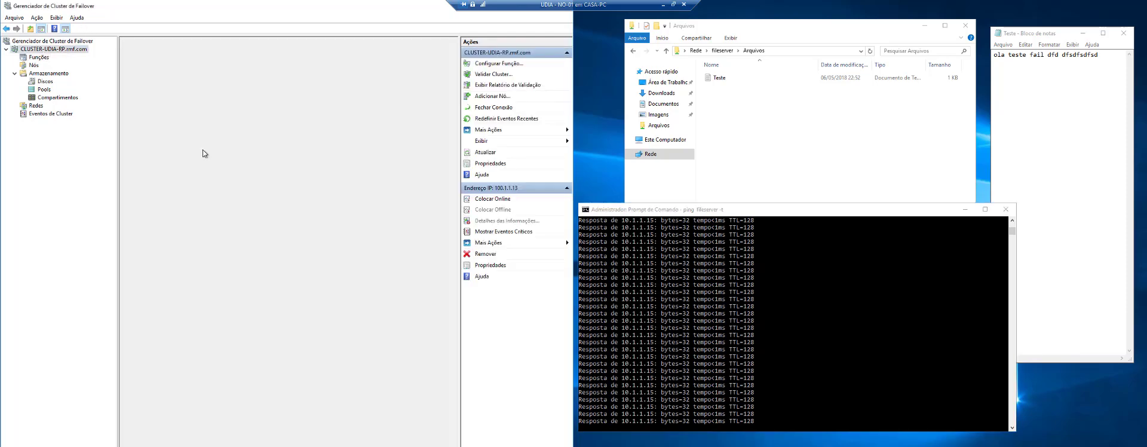
{"action": "right_click", "coordinate": [49, 49]}
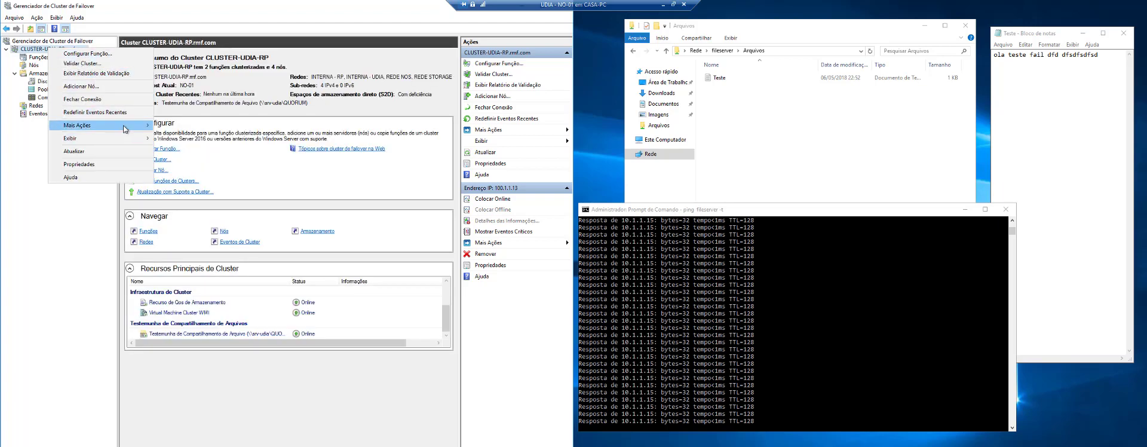
{"action": "mouse_move", "coordinate": [126, 128]}
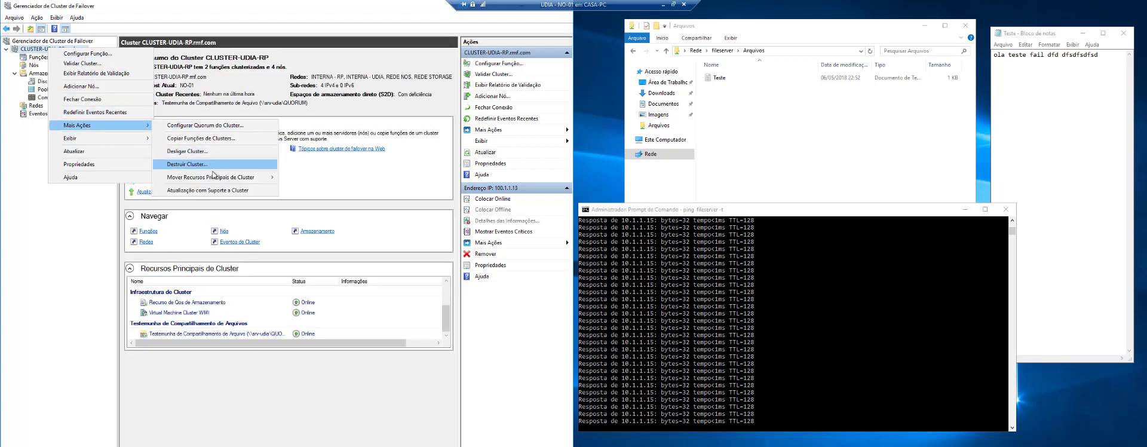
{"action": "mouse_move", "coordinate": [237, 181]}
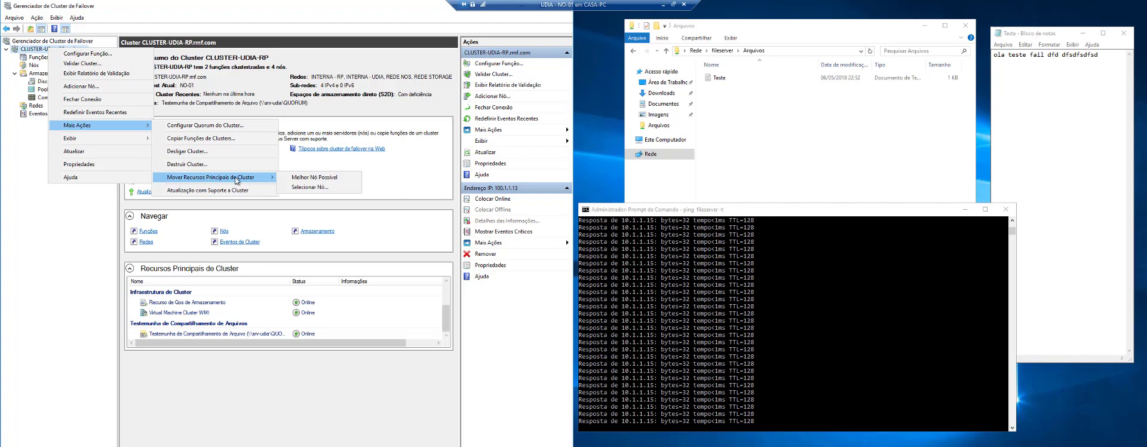
{"action": "left_click", "coordinate": [293, 188]}
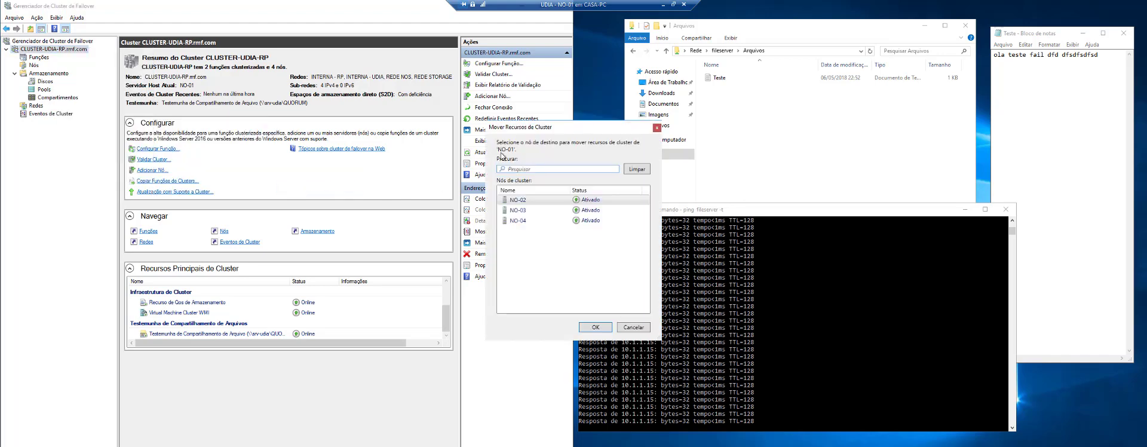
{"action": "left_click_drag", "start_coordinate": [536, 129], "coordinate": [226, 92]}
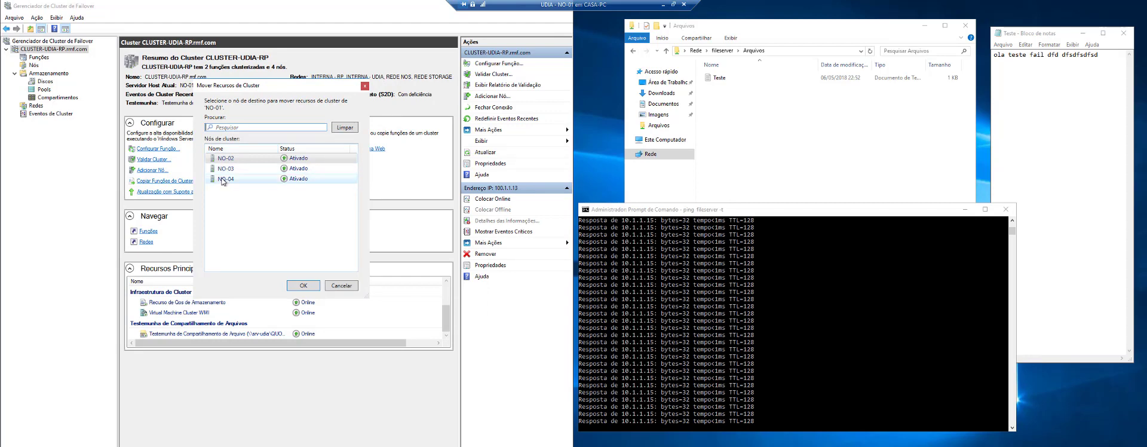
{"action": "left_click", "coordinate": [226, 179]}
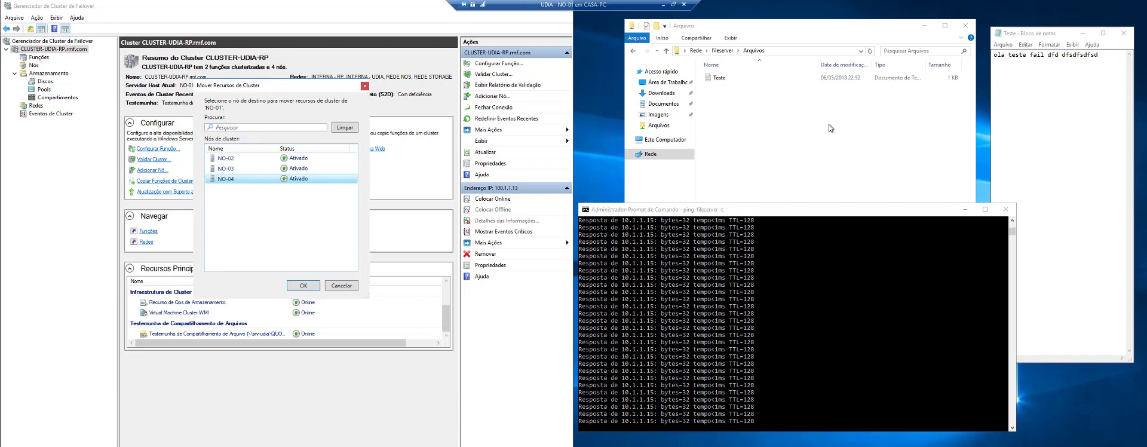
{"action": "left_click", "coordinate": [768, 98]}
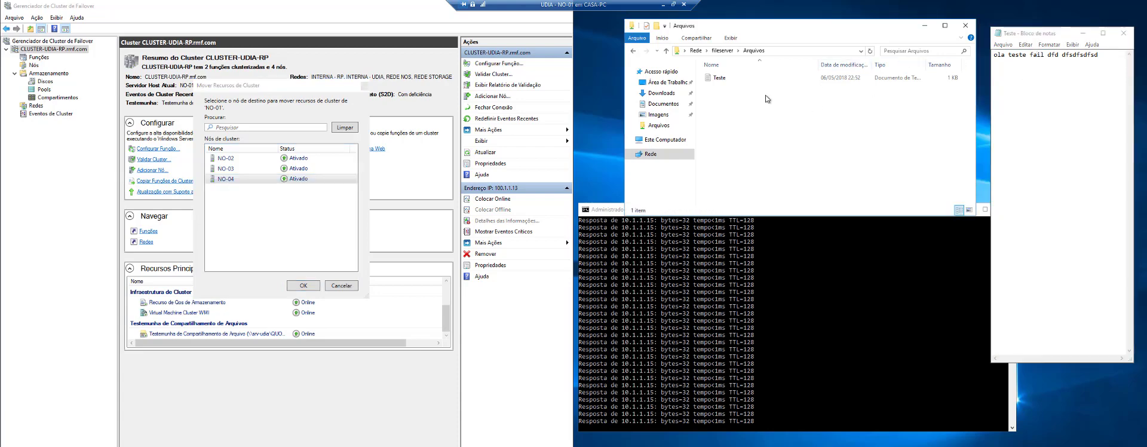
{"action": "left_click", "coordinate": [305, 286]}
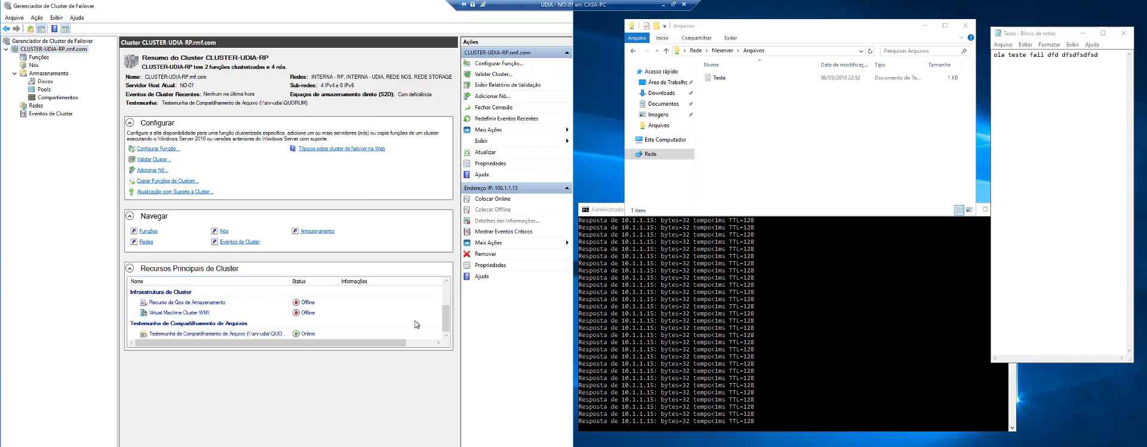
{"action": "left_click", "coordinate": [442, 297]}
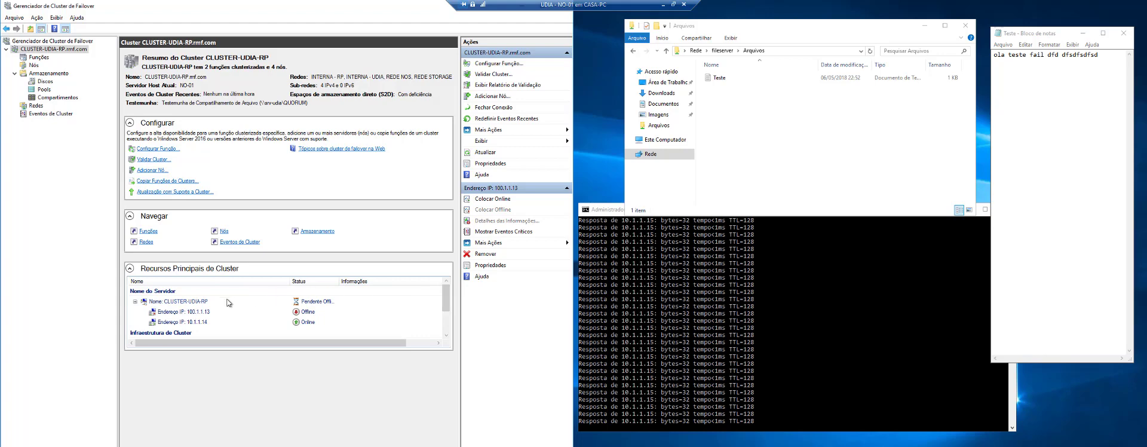
{"action": "left_click_drag", "start_coordinate": [340, 279], "coordinate": [372, 279]}
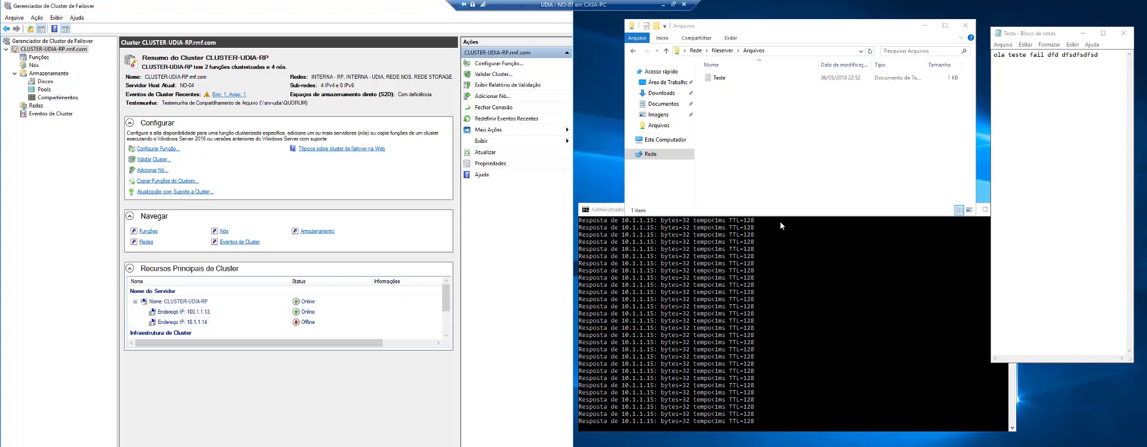
Step: Add "sdfsdfsdf" to the end of the Teste text and save the document
{"action": "left_click", "coordinate": [1106, 67]}
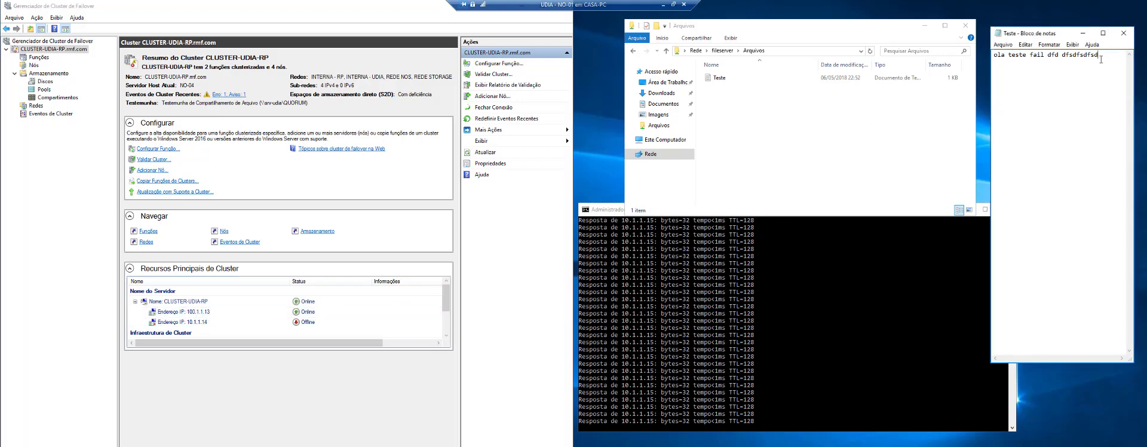
{"action": "type", "text": "sdfsdfsdf"}
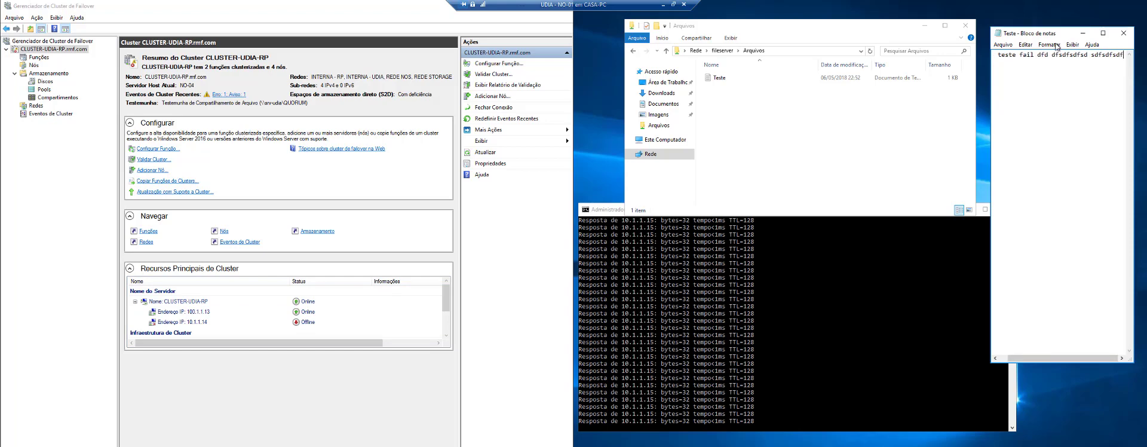
{"action": "left_click", "coordinate": [1003, 44]}
{"action": "left_click", "coordinate": [1015, 74]}
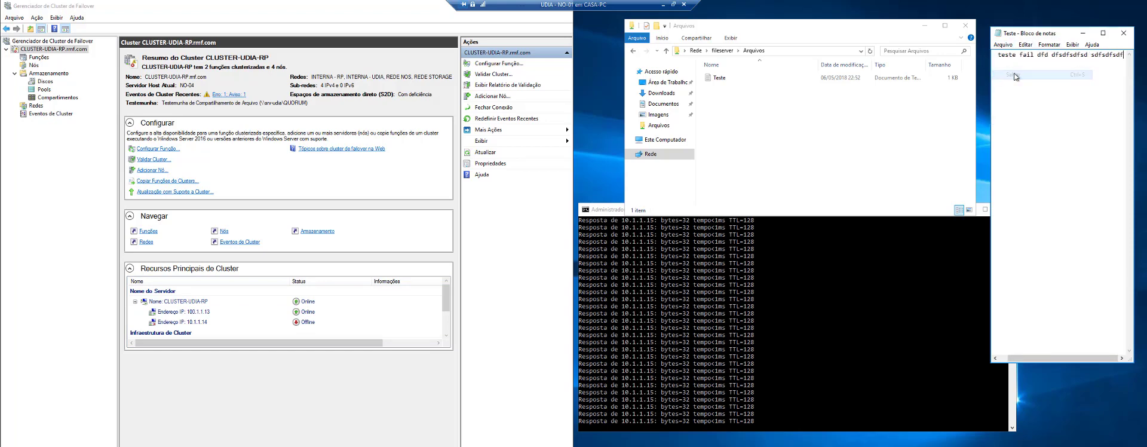
Step: Reload the Arquivos folder on the fileserver share
{"action": "left_click", "coordinate": [750, 106]}
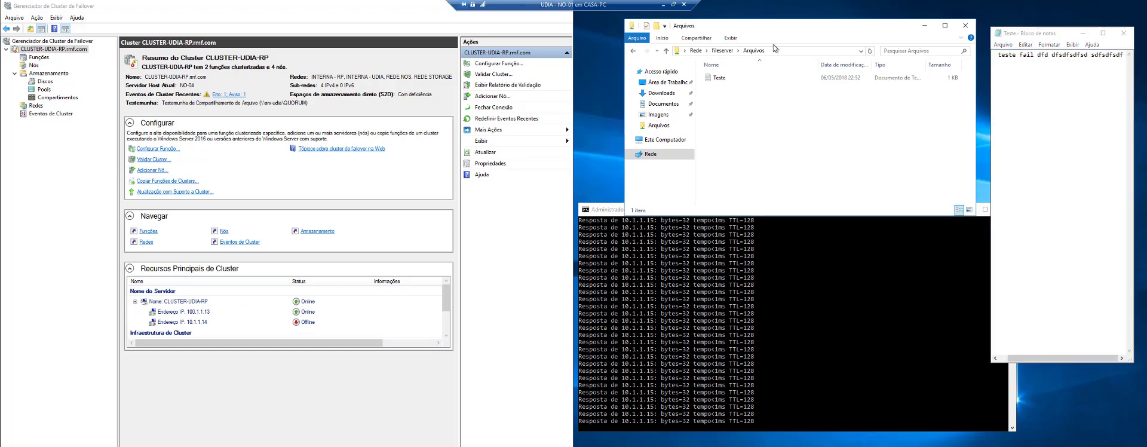
{"action": "left_click", "coordinate": [767, 51]}
{"action": "key", "text": "Return"}
Step: Stop the running ping and restart "ping fileserver -t", repositioning the Command Prompt window below the folder's file list
{"action": "left_click_drag", "start_coordinate": [602, 211], "coordinate": [608, 150]}
{"action": "scroll", "coordinate": [719, 305], "scroll_direction": "down", "scroll_amount": 2}
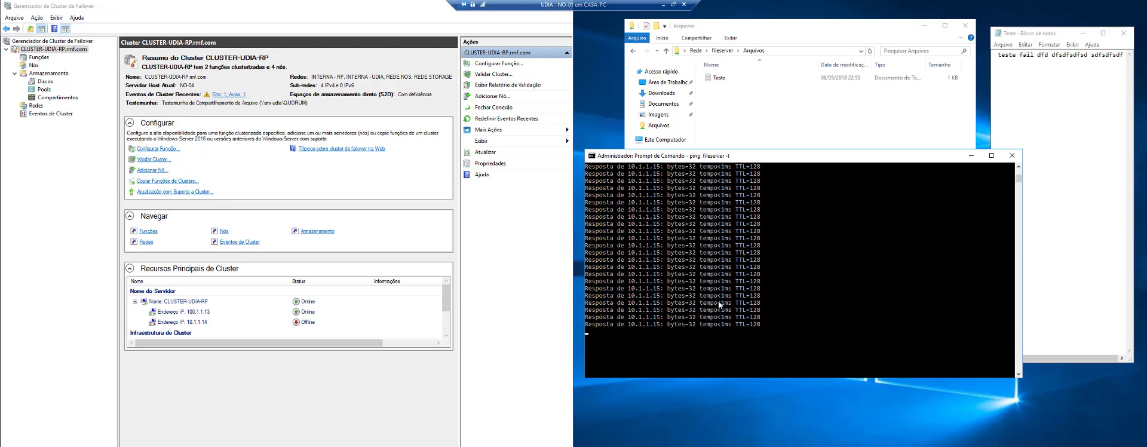
{"action": "key", "text": "ctrl+c"}
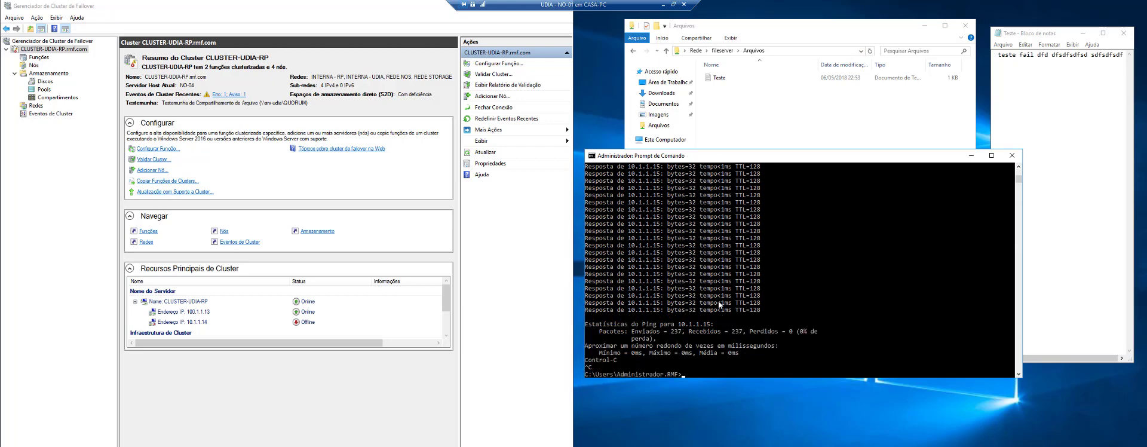
{"action": "key", "text": "Up"}
{"action": "key", "text": "Return"}
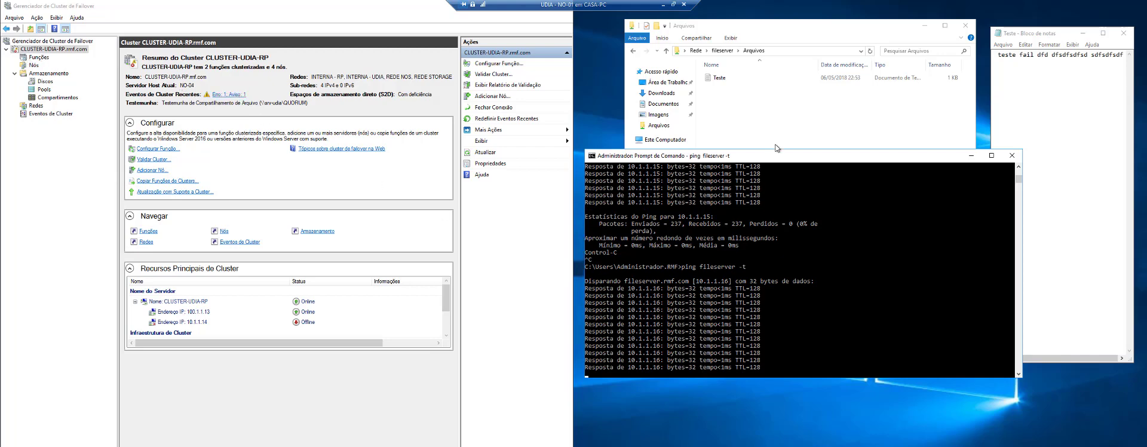
{"action": "left_click_drag", "start_coordinate": [774, 157], "coordinate": [772, 188]}
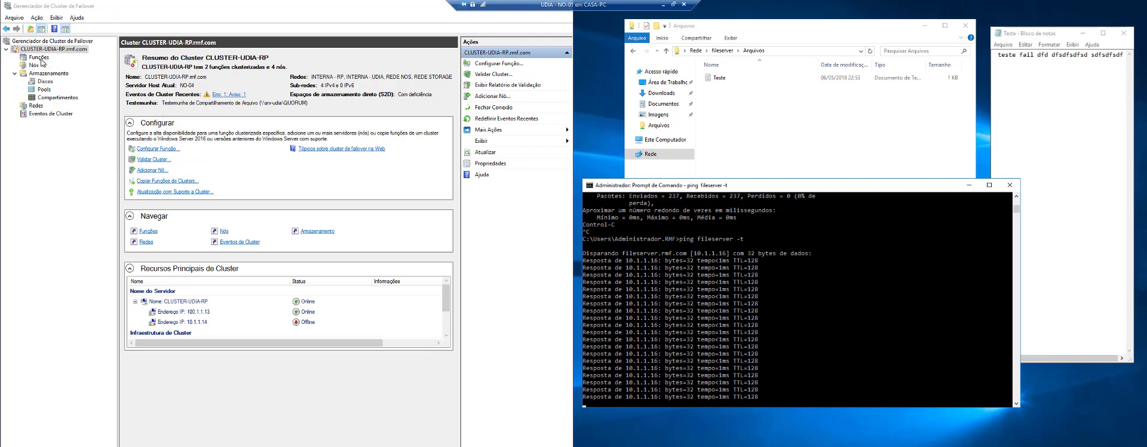
Step: Reset the recent events of the CLUSTER-UDIA-RP.rmf.com cluster
{"action": "right_click", "coordinate": [36, 51]}
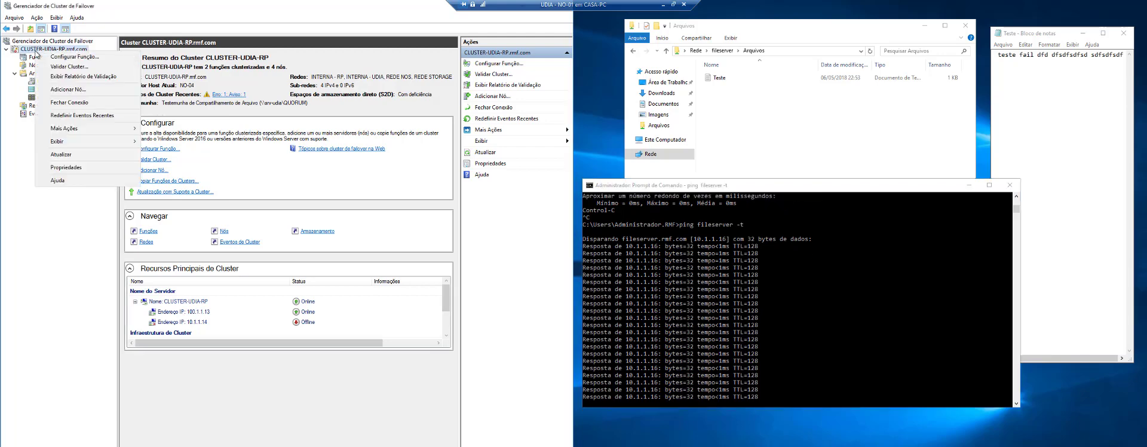
{"action": "left_click", "coordinate": [85, 117]}
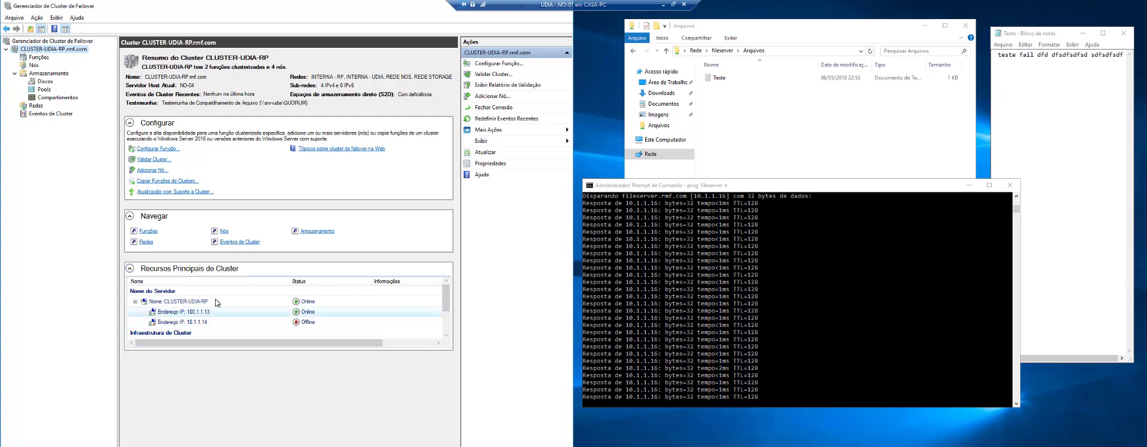
Step: Check the FileServer role's owner node and the status of the cluster's core resources
{"action": "left_click", "coordinate": [37, 58]}
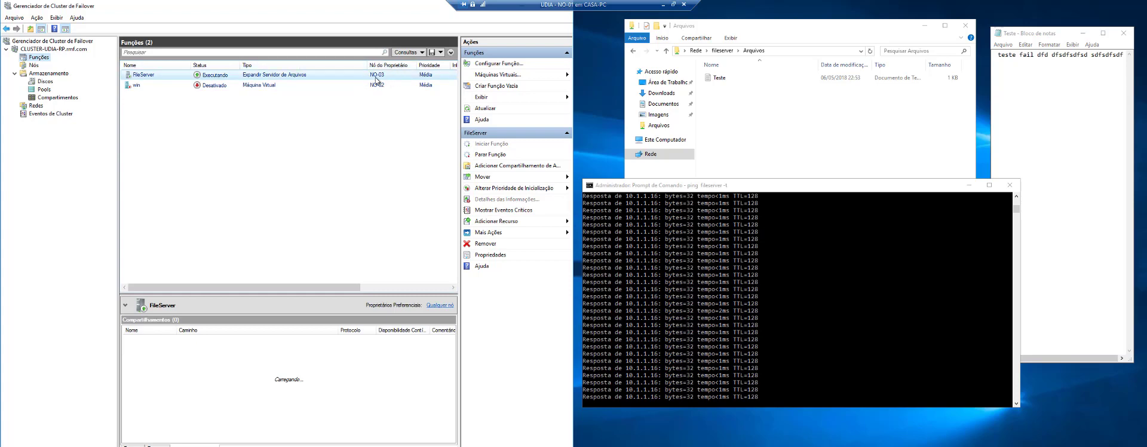
{"action": "left_click", "coordinate": [48, 49]}
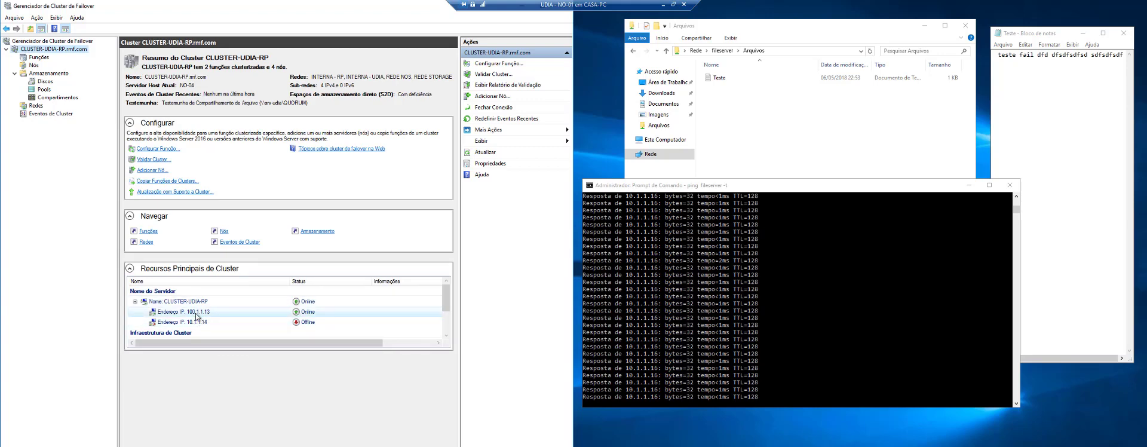
{"action": "scroll", "coordinate": [259, 317], "scroll_direction": "down", "scroll_amount": 3}
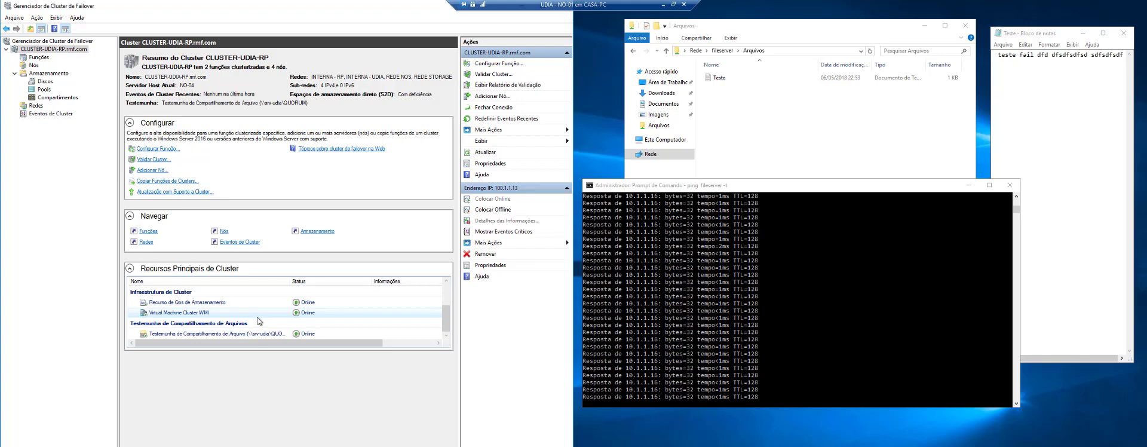
{"action": "scroll", "coordinate": [259, 321], "scroll_direction": "up", "scroll_amount": 2}
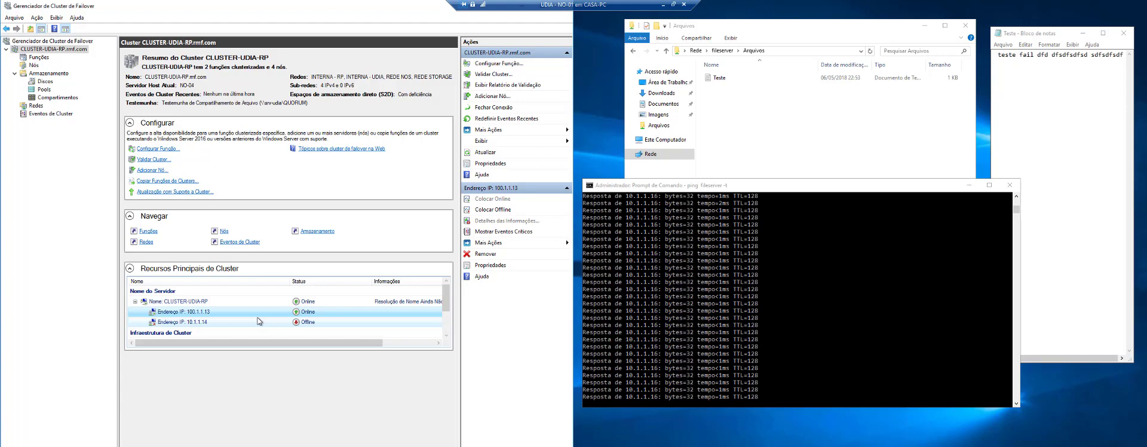
{"action": "left_click", "coordinate": [36, 58]}
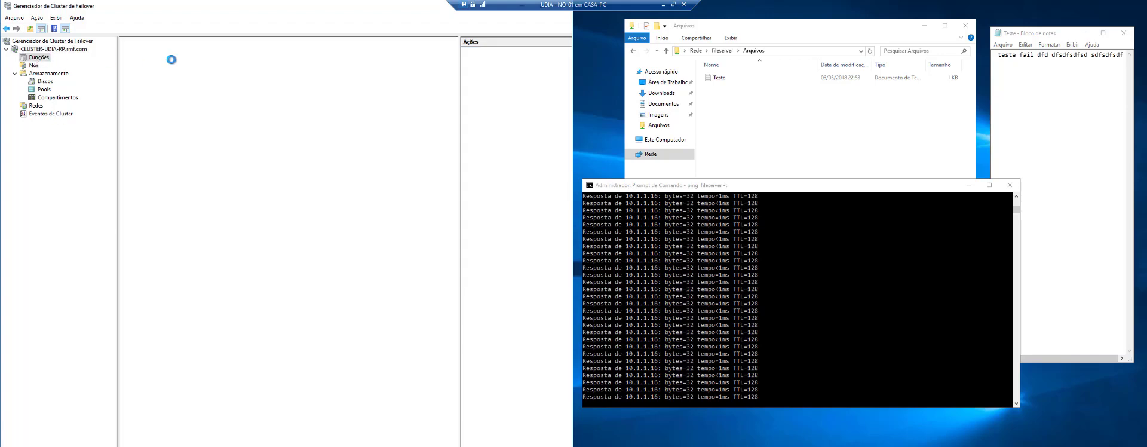
Step: Switch to Hyper-V Manager and force off all five RP virtual machines, from RP - Win-2016-AD to RP - NO-01
{"action": "left_click", "coordinate": [662, 5]}
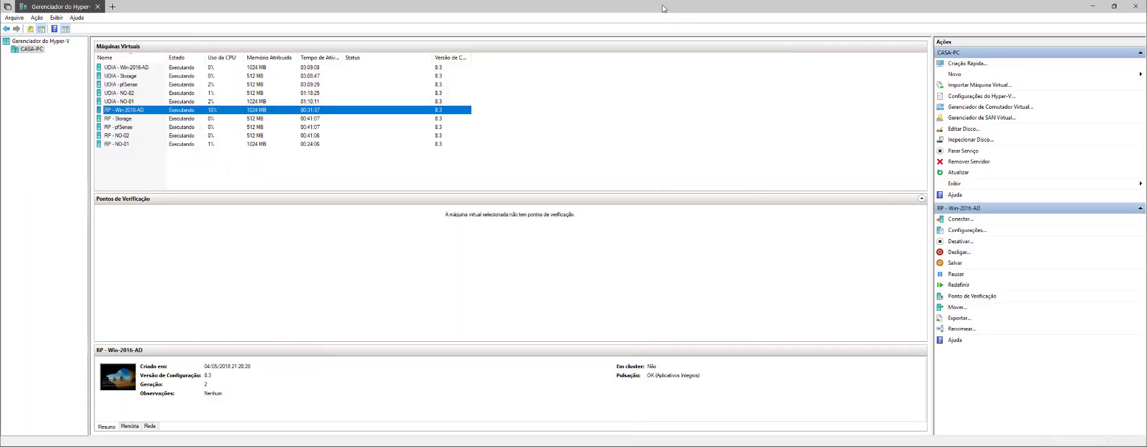
{"action": "left_click", "coordinate": [117, 145]}
{"action": "left_click", "coordinate": [117, 111], "text": "shift"}
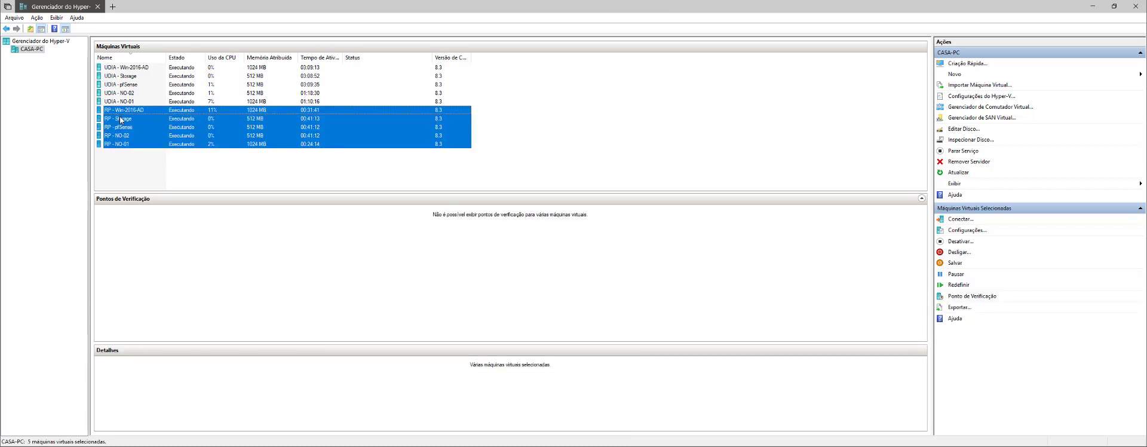
{"action": "right_click", "coordinate": [120, 119]}
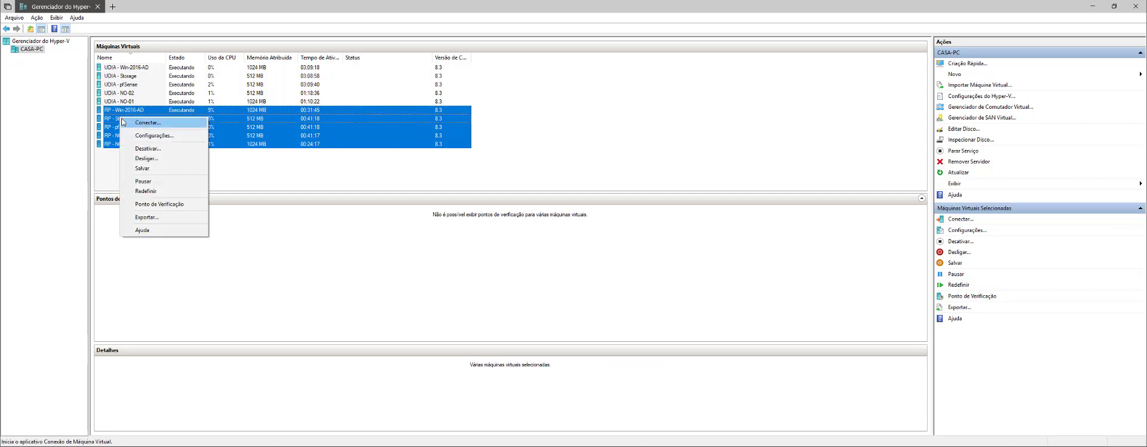
{"action": "left_click", "coordinate": [143, 149]}
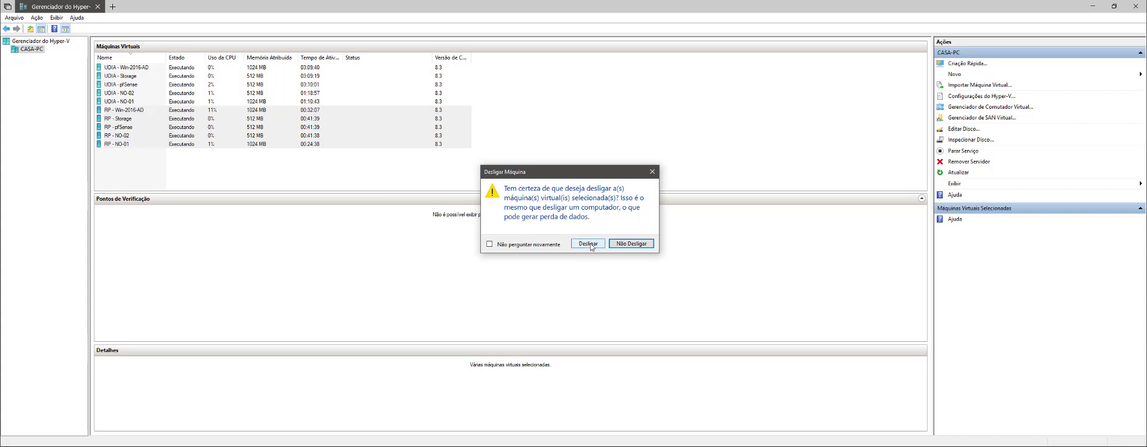
{"action": "left_click", "coordinate": [590, 244]}
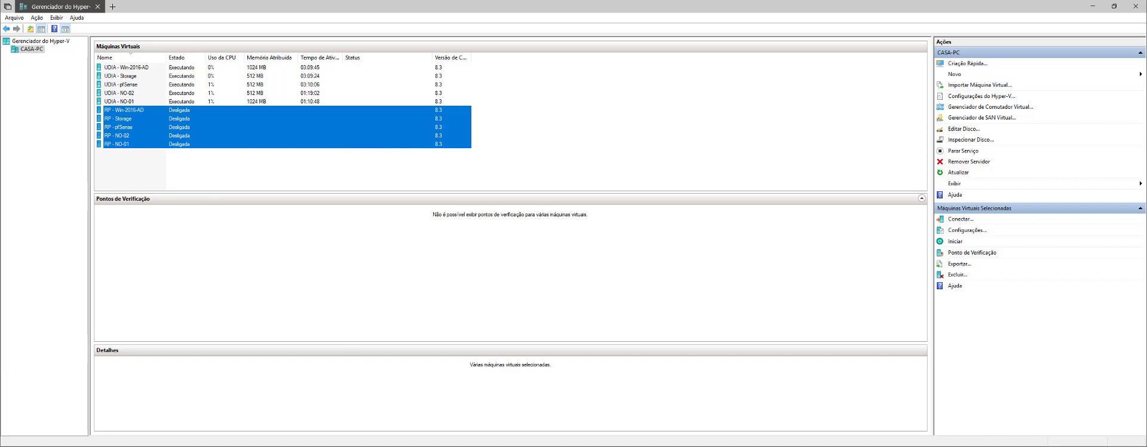
Step: Exit the disconnected RP - NO-01 connection without reconnecting and return to the UDIA - NO-01 session
{"action": "left_click", "coordinate": [473, 446]}
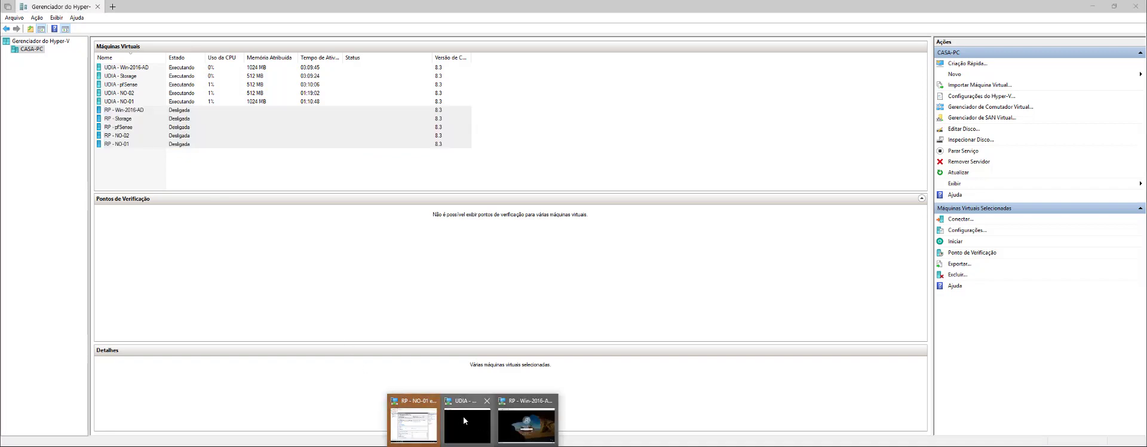
{"action": "mouse_move", "coordinate": [464, 417]}
{"action": "left_click", "coordinate": [417, 420]}
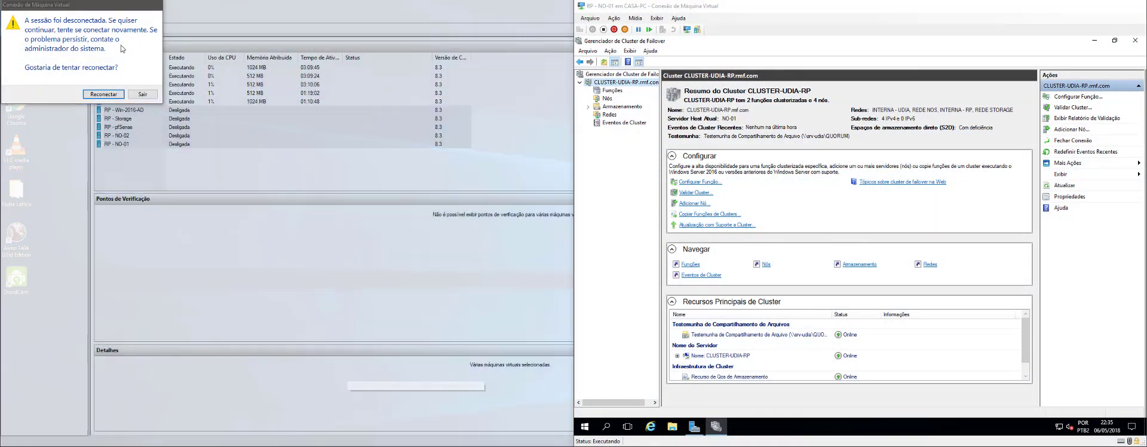
{"action": "left_click", "coordinate": [143, 94]}
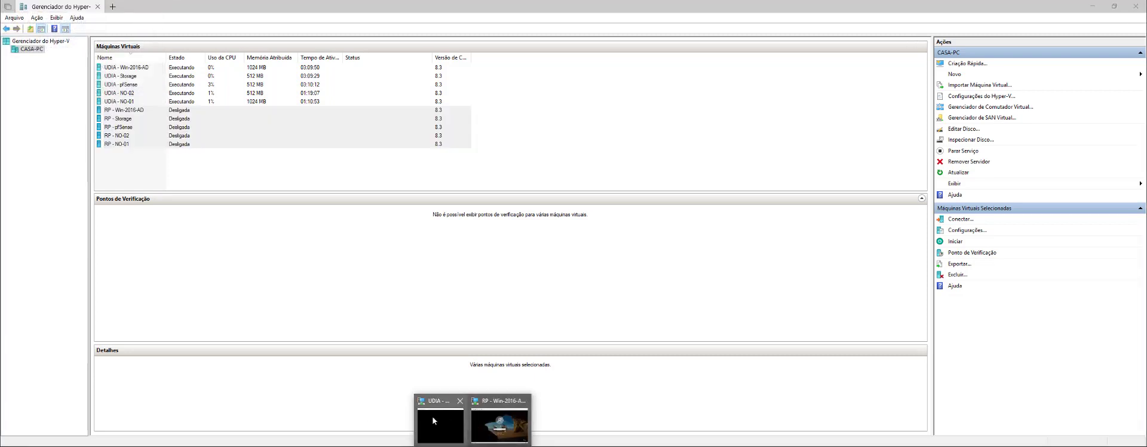
{"action": "left_click", "coordinate": [430, 414]}
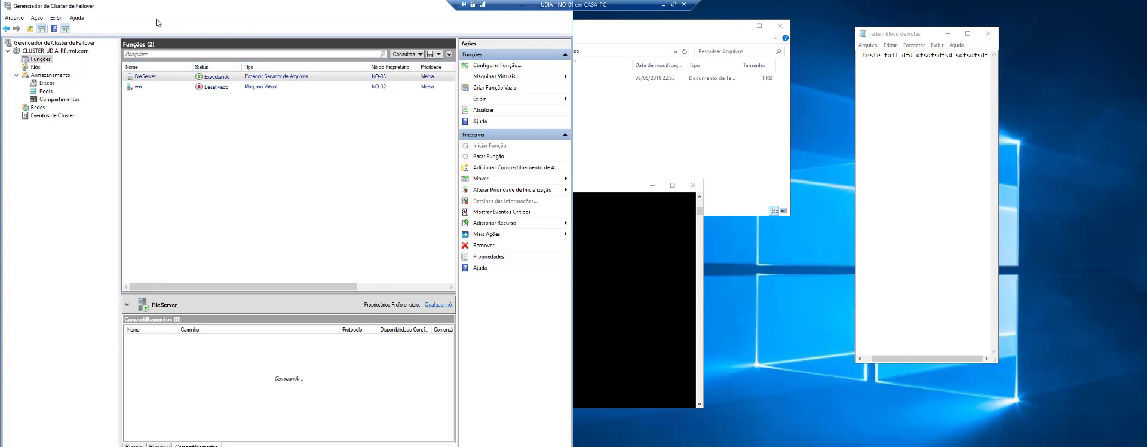
Step: Maximize Failover Cluster Manager, refresh the roles list and check the FileServer role's status and owner node
{"action": "left_click", "coordinate": [35, 67]}
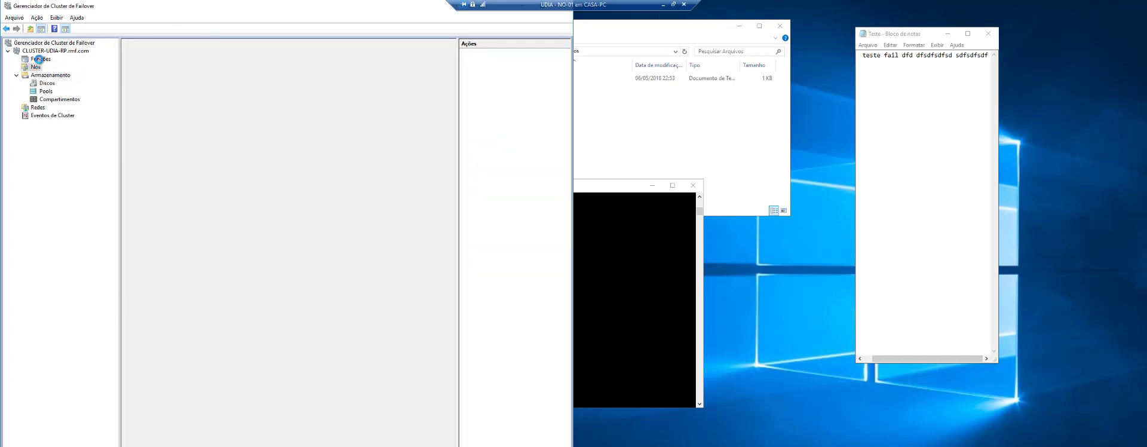
{"action": "left_click", "coordinate": [38, 59]}
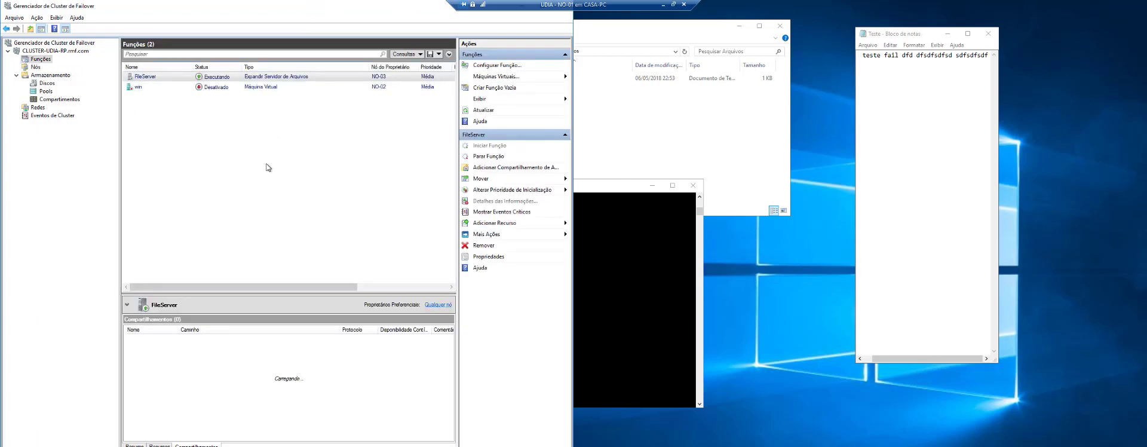
{"action": "left_click_drag", "start_coordinate": [418, 7], "coordinate": [663, 1]}
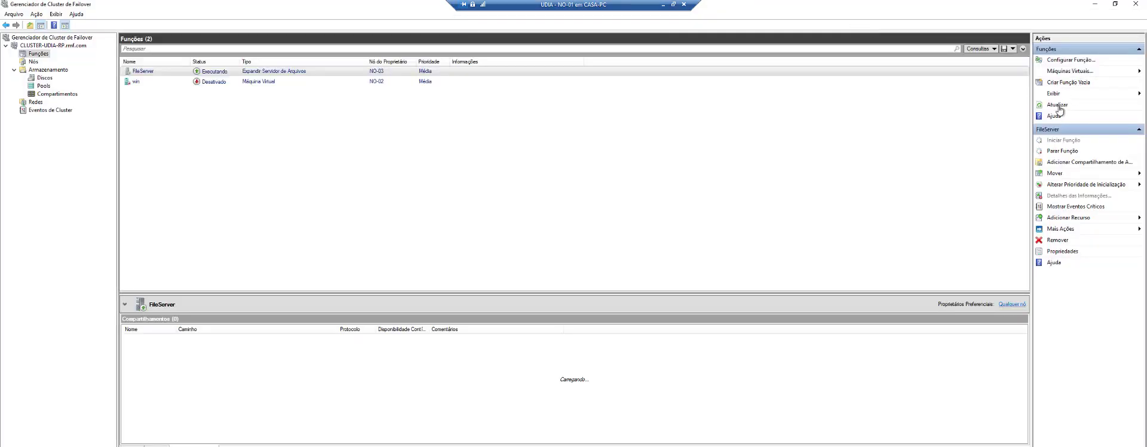
{"action": "left_click", "coordinate": [1058, 105]}
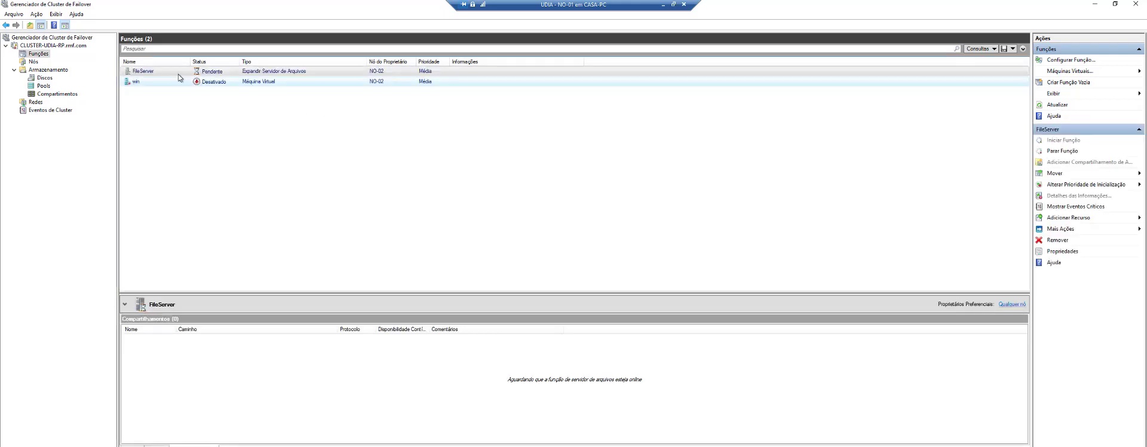
{"action": "left_click", "coordinate": [394, 74]}
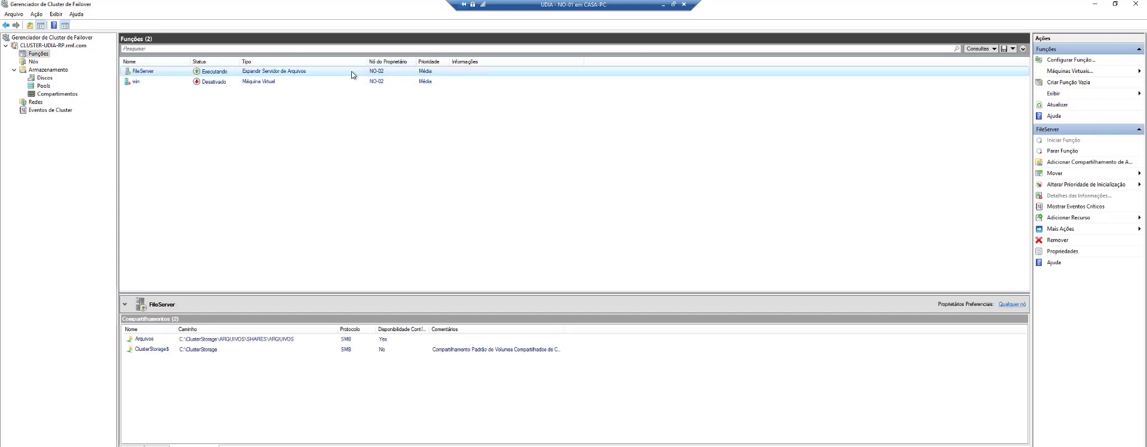
Step: Bring the Command Prompt in front of the cluster manager, stop the running ping and rerun "ping fileserver -t"
{"action": "key", "text": "alt+Tab"}
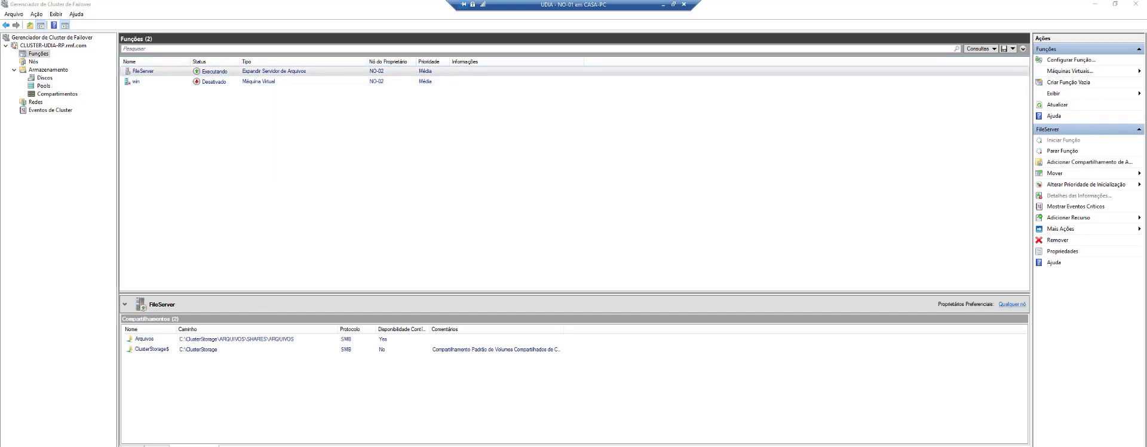
{"action": "left_click_drag", "start_coordinate": [563, 185], "coordinate": [716, 104]}
{"action": "left_click", "coordinate": [639, 230]}
{"action": "key", "text": "Escape"}
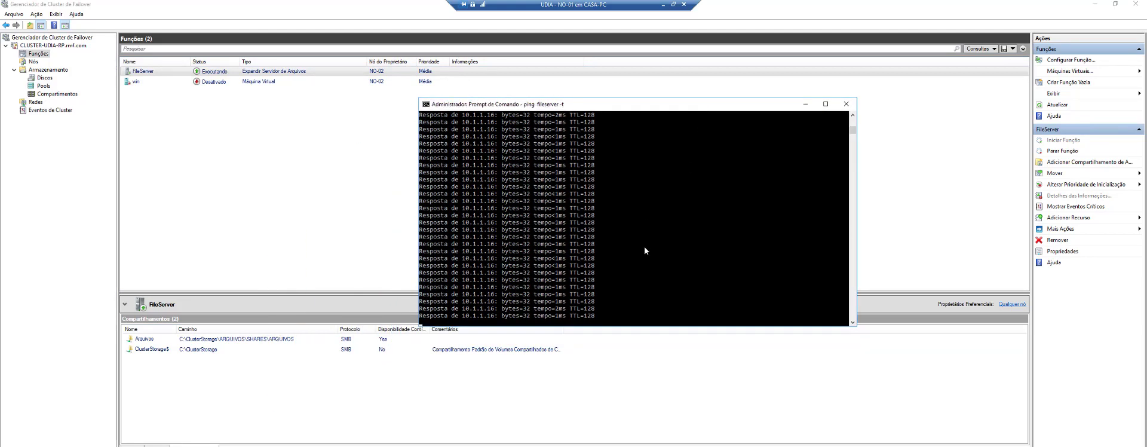
{"action": "key", "text": "ctrl+c"}
{"action": "key", "text": "Up"}
{"action": "key", "text": "Return"}
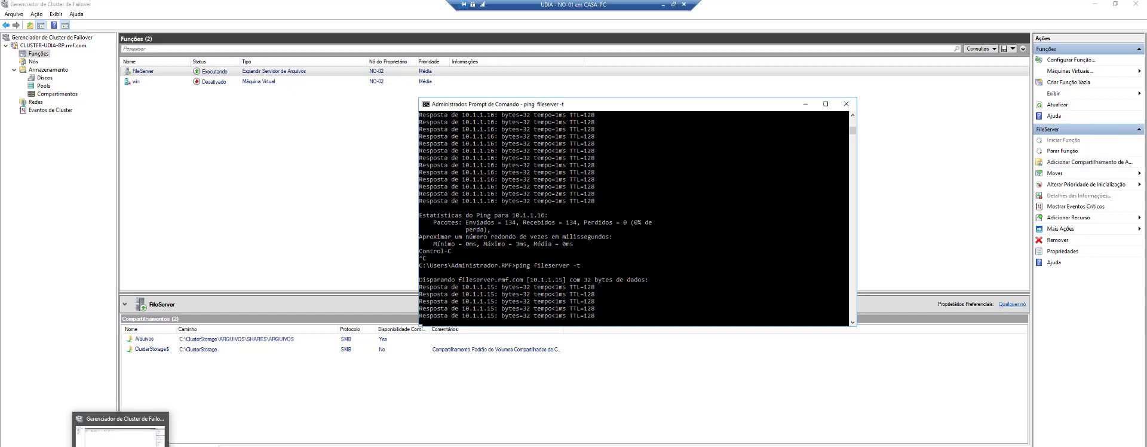
Step: Insert "sadadasdsdASD" inside the word "dfd" in the Teste text and save the document
{"action": "left_click", "coordinate": [142, 445]}
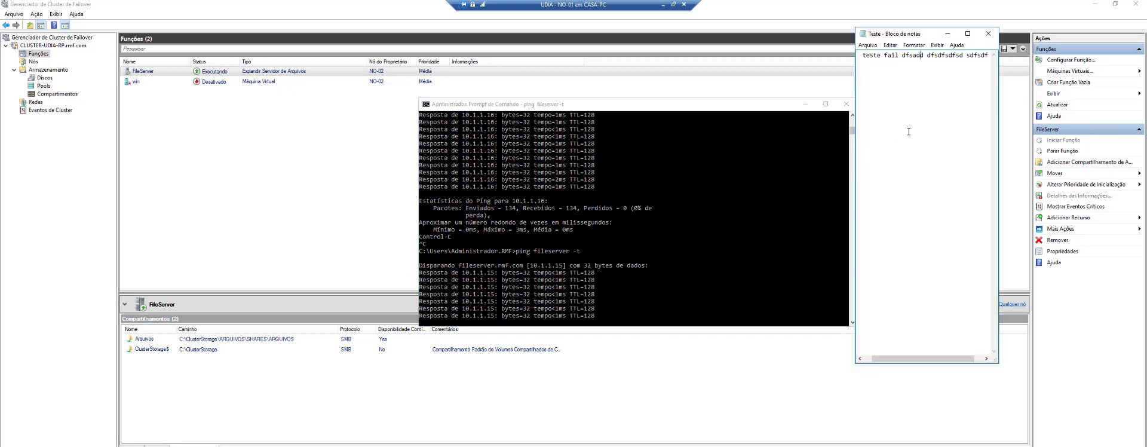
{"action": "type", "text": "sadadasdsdASD"}
{"action": "left_click", "coordinate": [868, 45]}
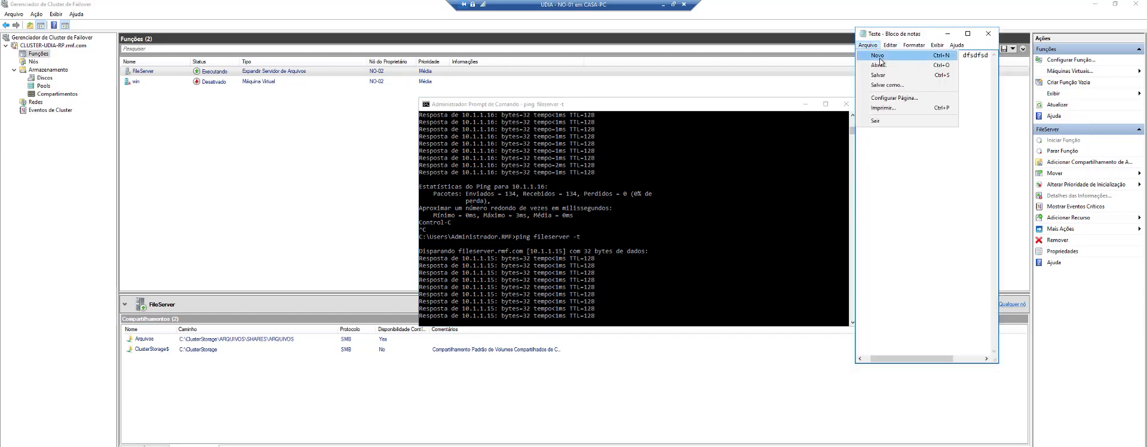
{"action": "left_click", "coordinate": [879, 77]}
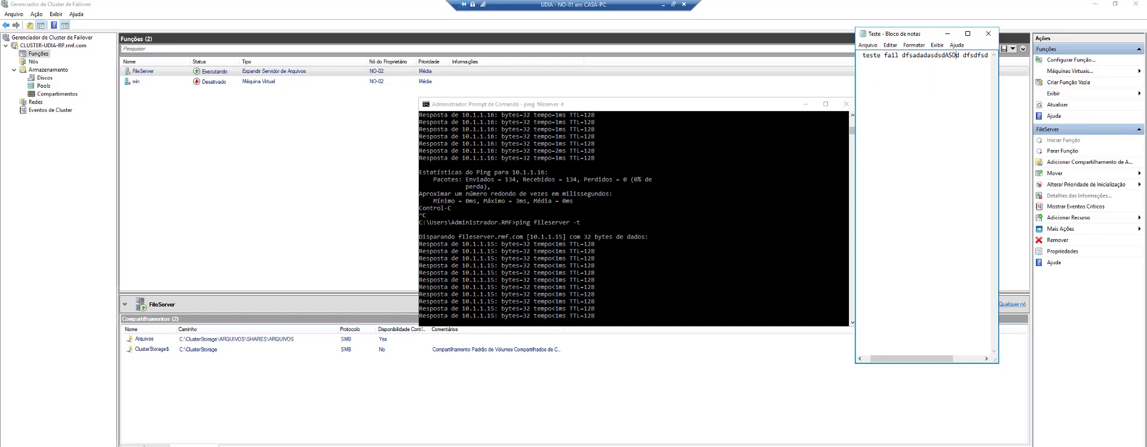
Step: Bring up the Arquivos share on fileserver and check the Teste file's modification date and size
{"action": "left_click", "coordinate": [142, 445]}
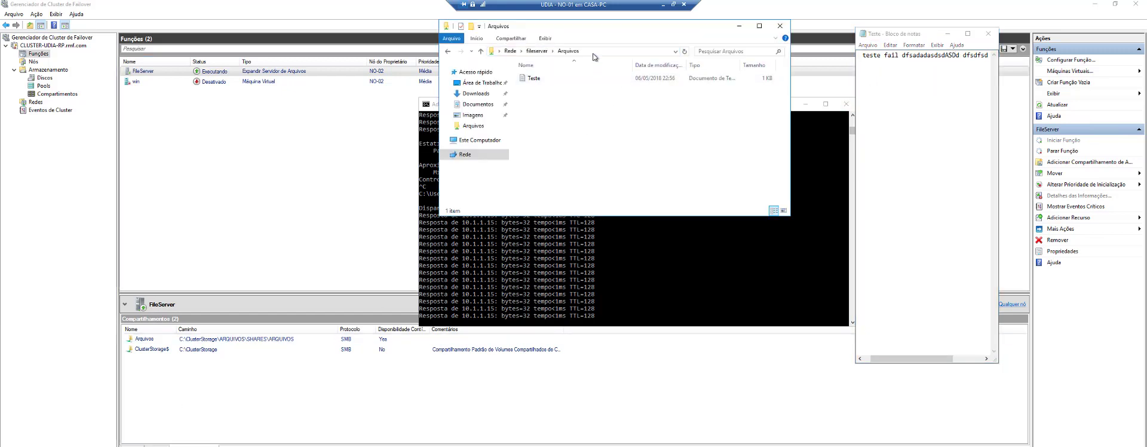
{"action": "double_click", "coordinate": [533, 78]}
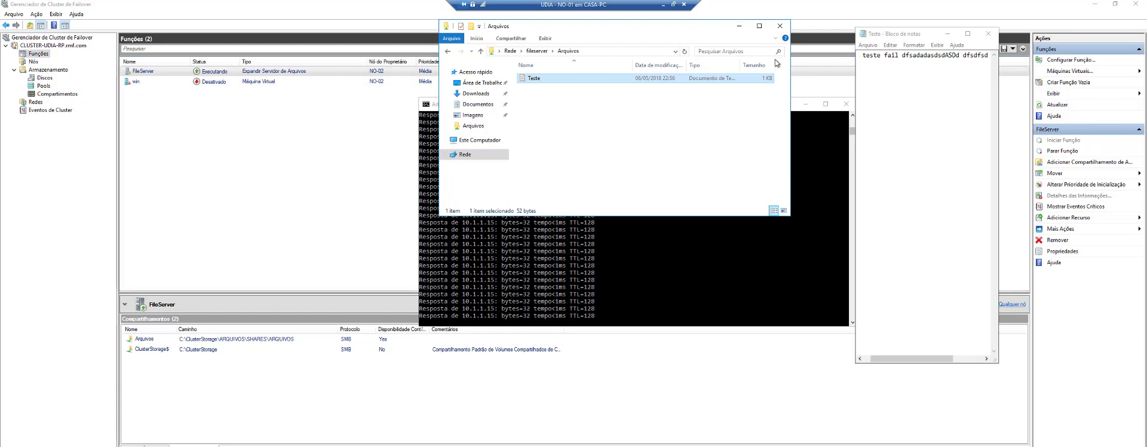
Step: Return to CLUSTER-UDIA-RP.rmf.com in Failover Cluster Manager and examine the status and replication role of the cluster disks
{"action": "left_click", "coordinate": [34, 46]}
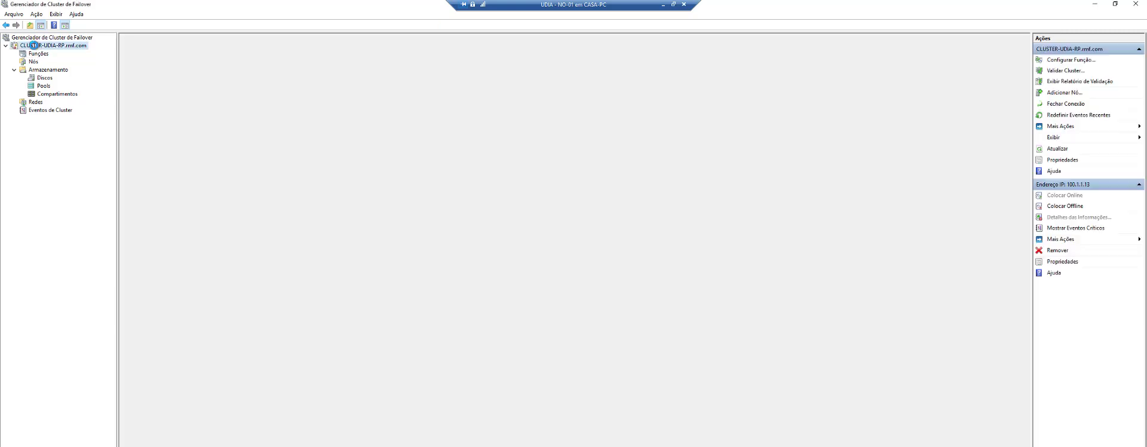
{"action": "right_click", "coordinate": [34, 46]}
{"action": "left_click", "coordinate": [17, 54]}
{"action": "left_click", "coordinate": [42, 78]}
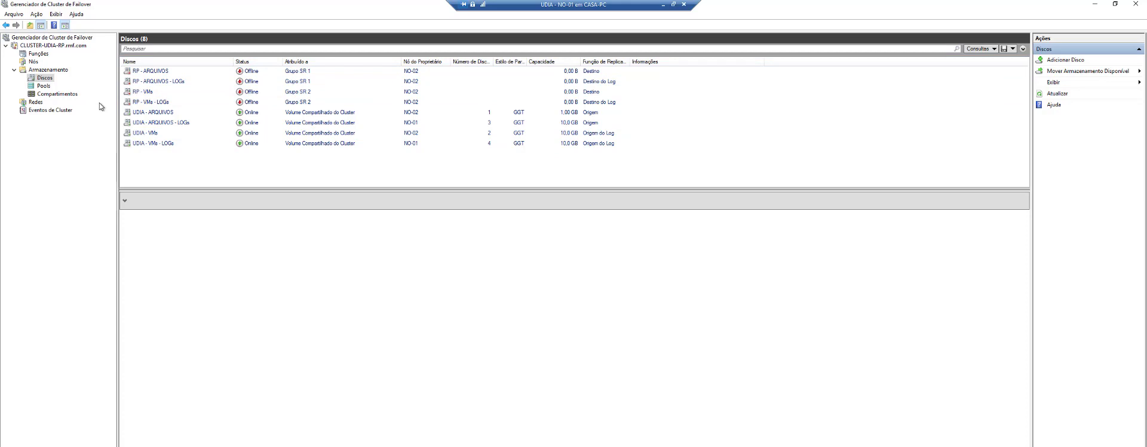
Step: Check the cluster roles and summary, and reset the recent events of CLUSTER-UDIA-RP.rmf.com
{"action": "left_click", "coordinate": [42, 54]}
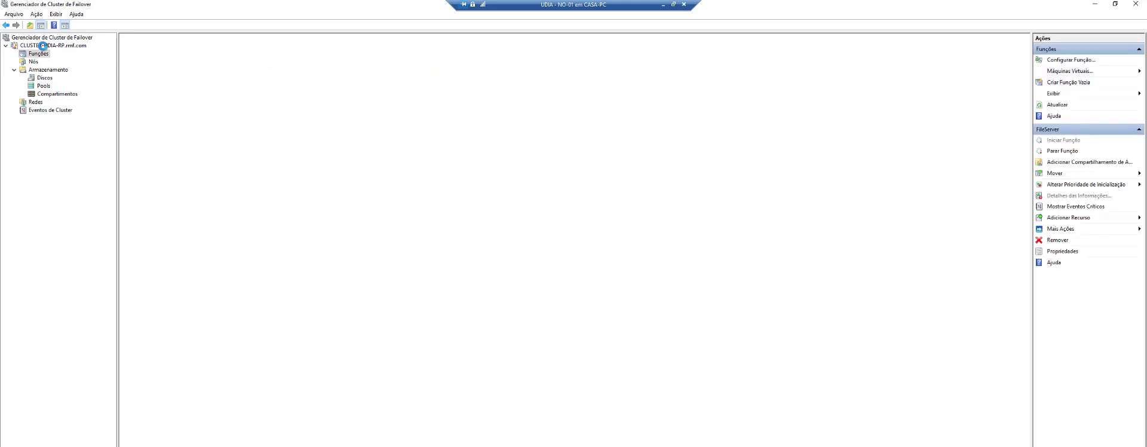
{"action": "left_click", "coordinate": [43, 45]}
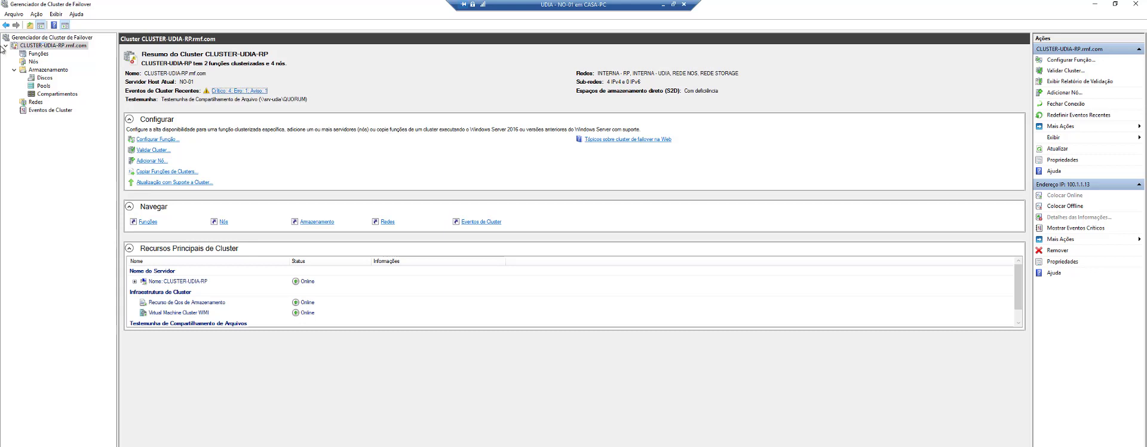
{"action": "right_click", "coordinate": [37, 47]}
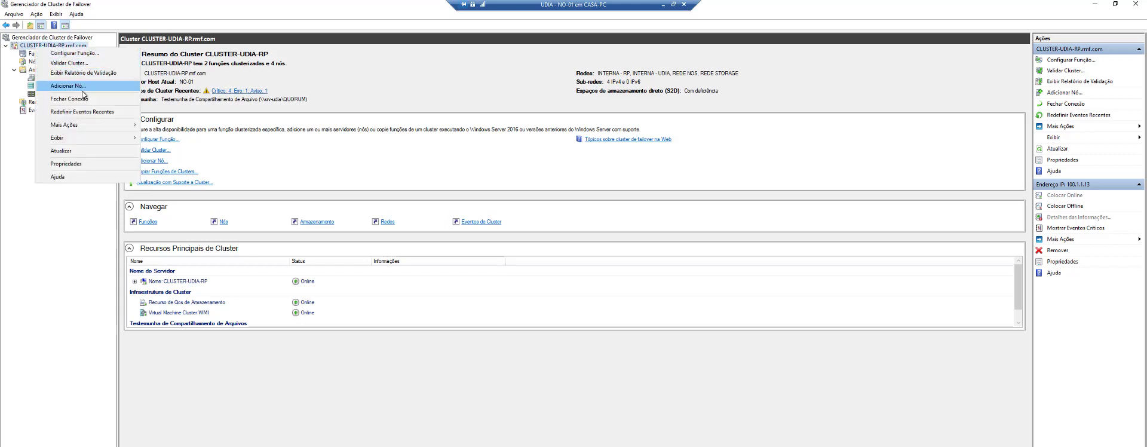
{"action": "left_click", "coordinate": [86, 111]}
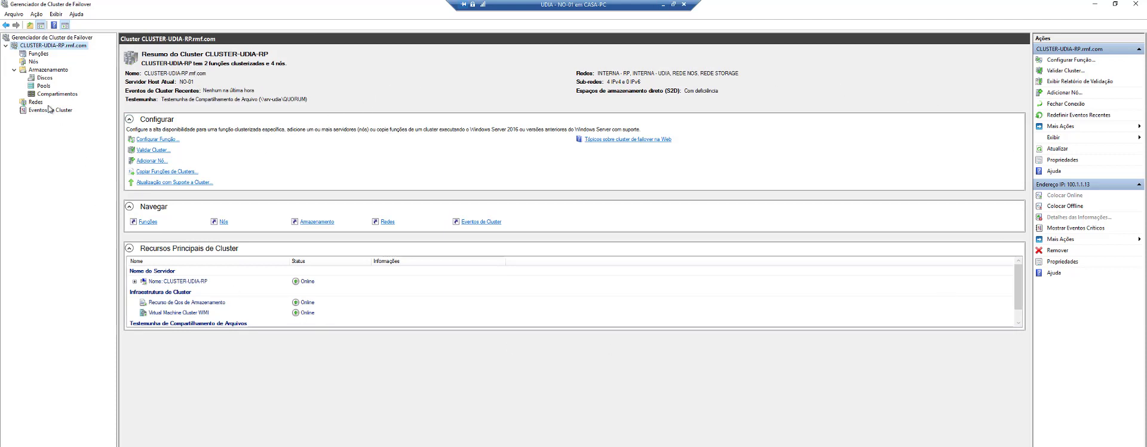
Step: Recheck the status and owner nodes of the RP and UDIA disks and view the storage pools
{"action": "left_click", "coordinate": [45, 78]}
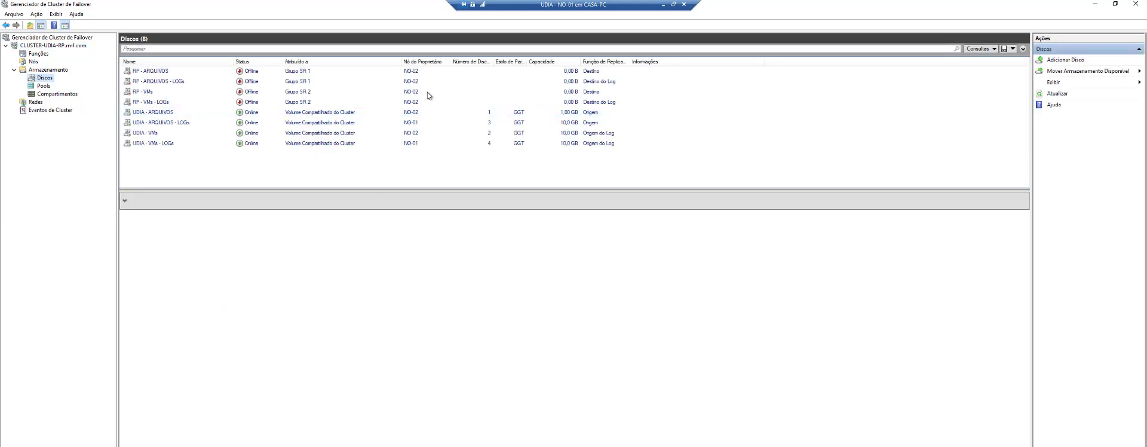
{"action": "left_click", "coordinate": [44, 86]}
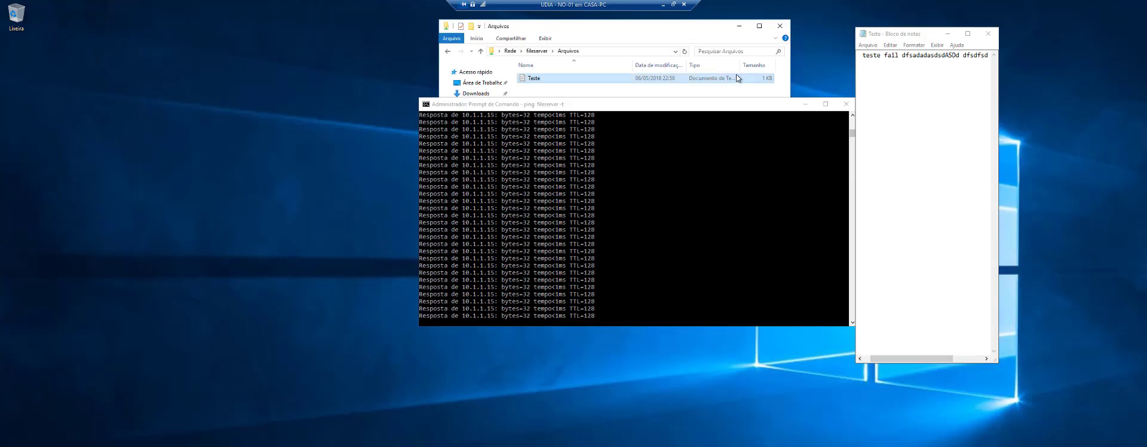
Step: Minimize the UDIA - NO-01 session and check the UDIA and RP virtual machines' states in Hyper-V Manager on CASA-PC
{"action": "left_click", "coordinate": [664, 7]}
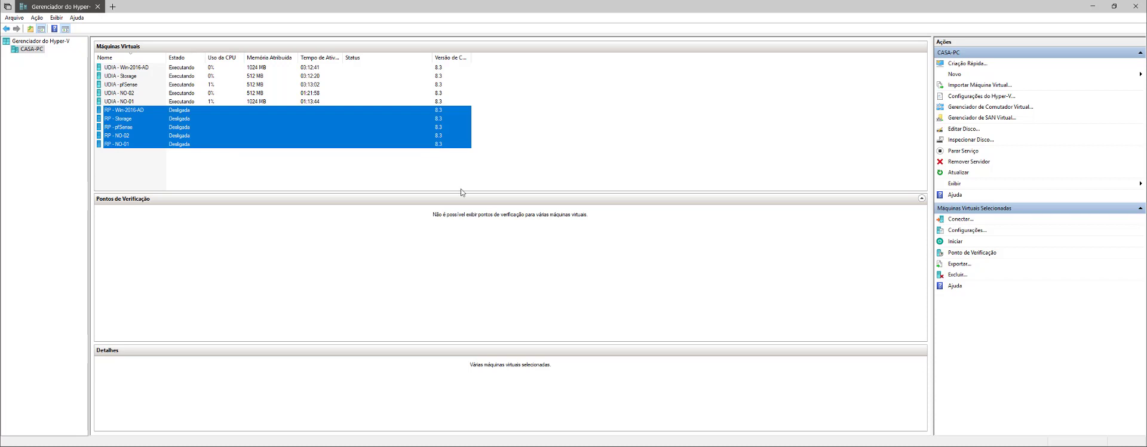
{"action": "left_click", "coordinate": [122, 85]}
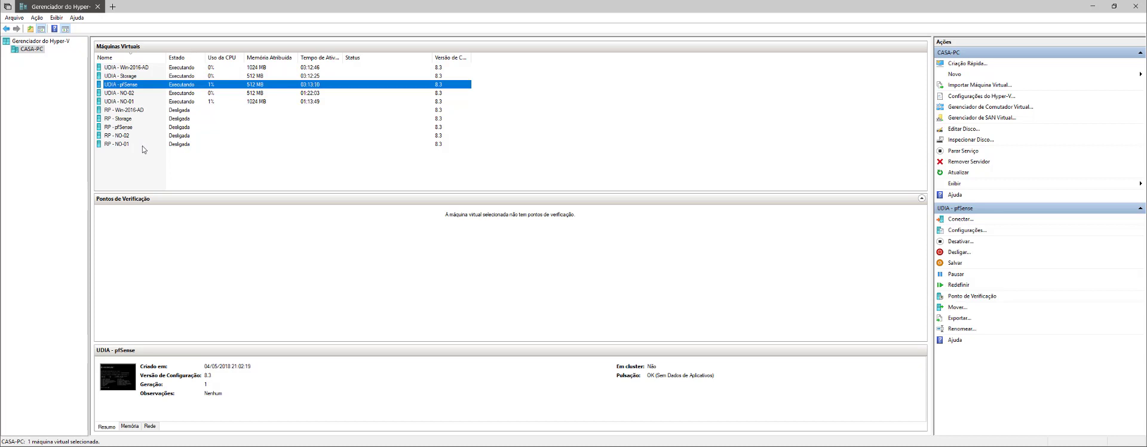
{"action": "left_click", "coordinate": [118, 136]}
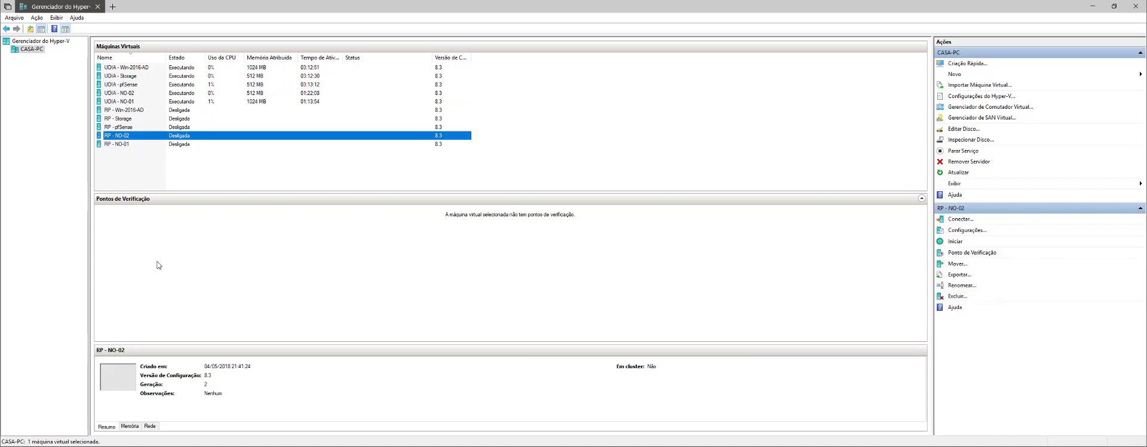
{"action": "key", "text": "alt+Tab"}
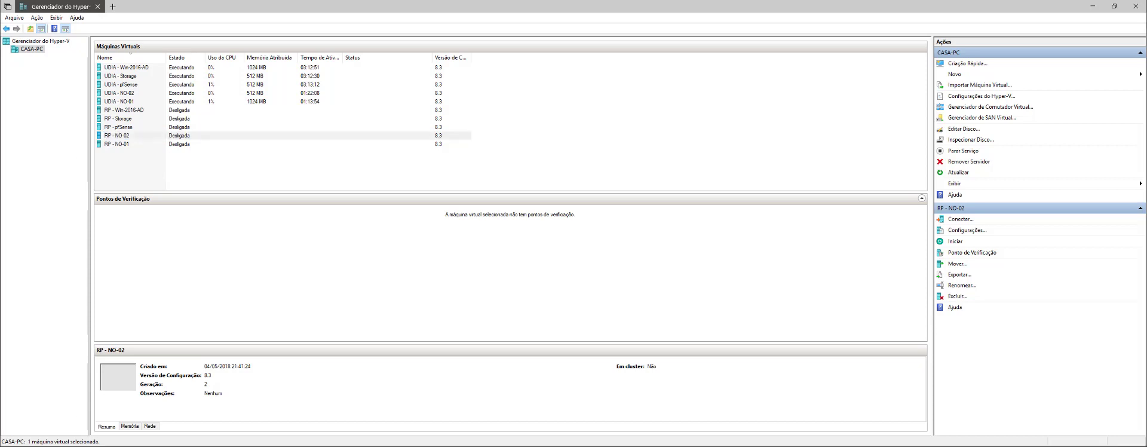